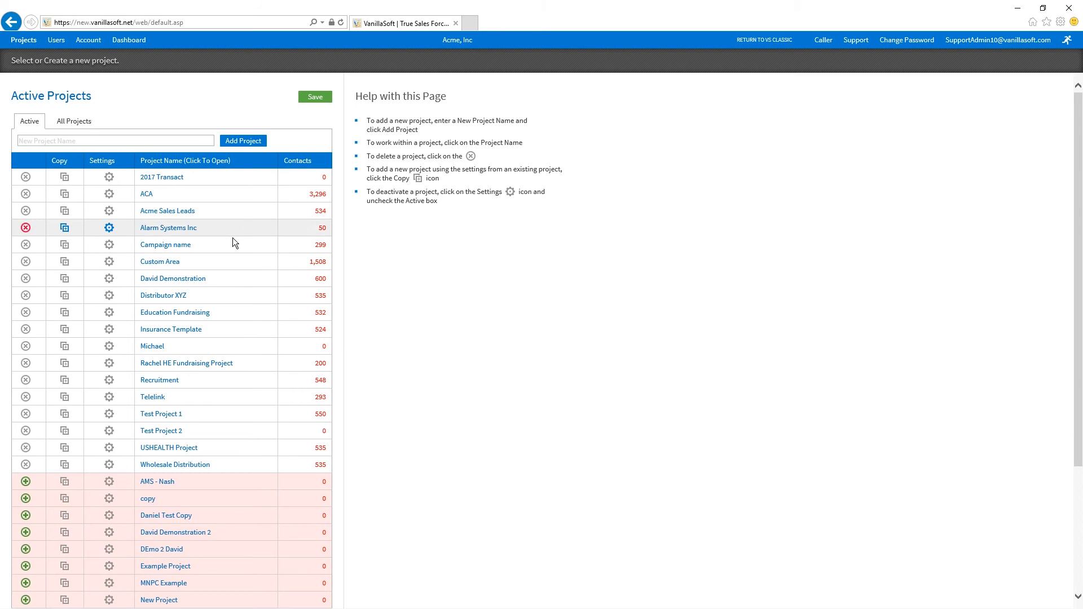
Open the Intellective Routing page of the Acme Sales Leads project
left_click(188, 214)
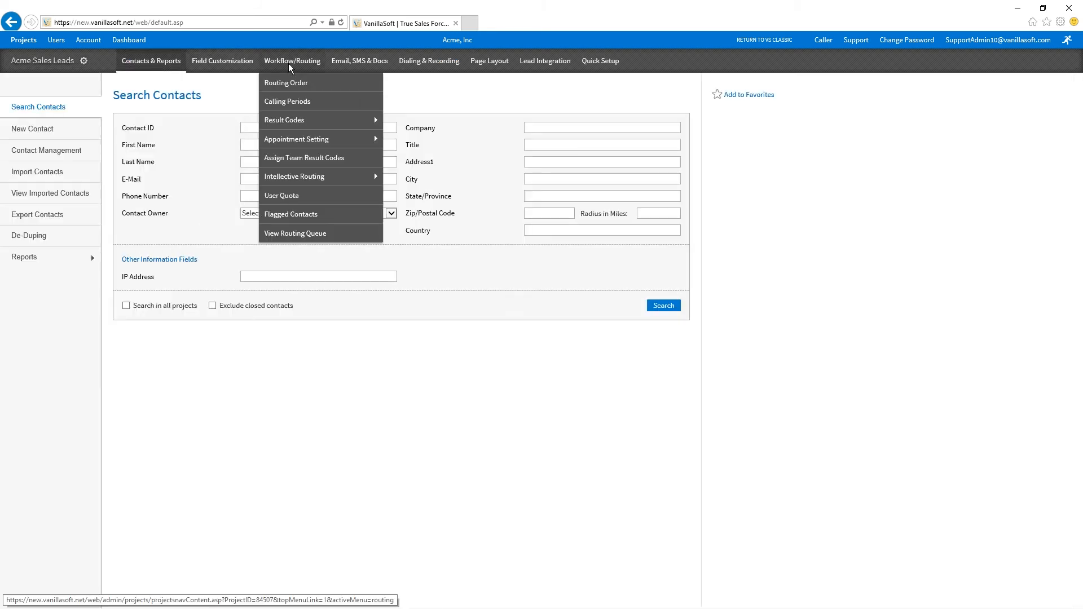
mouse_move(302, 185)
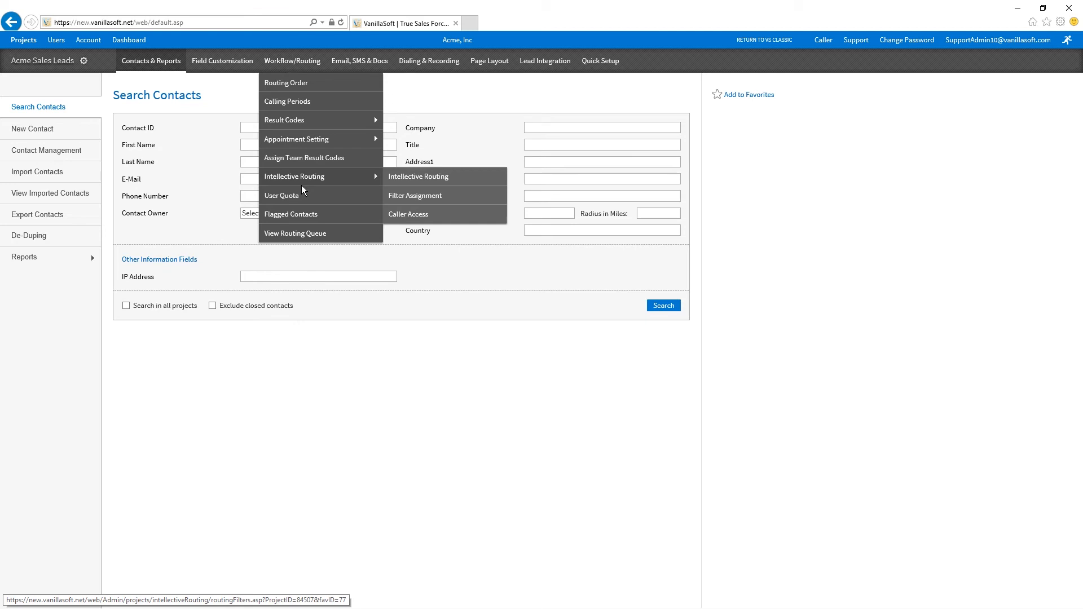
left_click(314, 185)
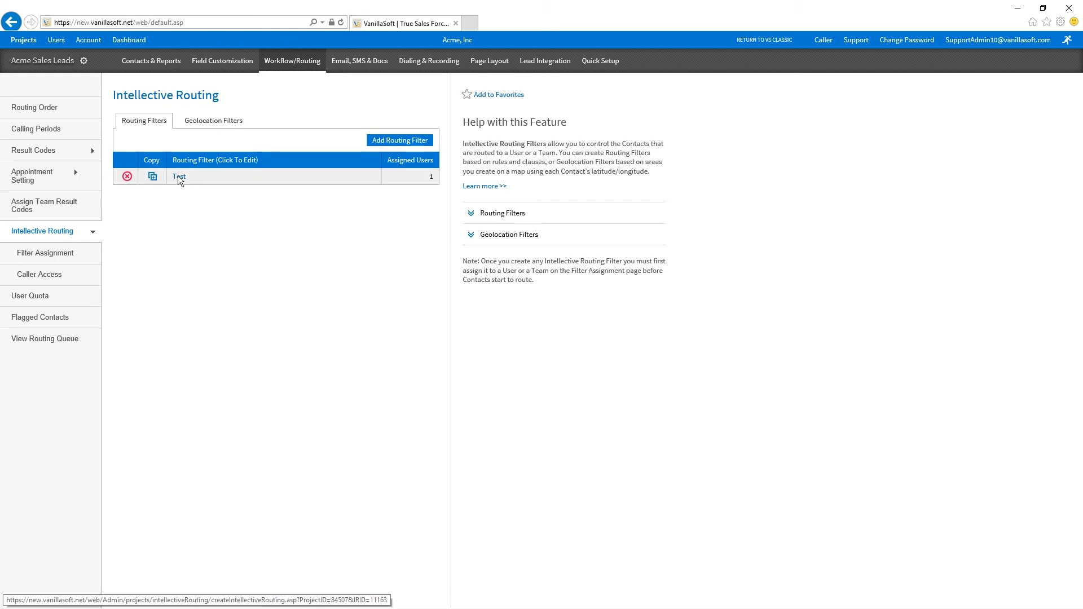
Review the Filter Assignment and Caller Access pages and the Geolocation Filters list of the Acme Sales Leads project
left_click(58, 248)
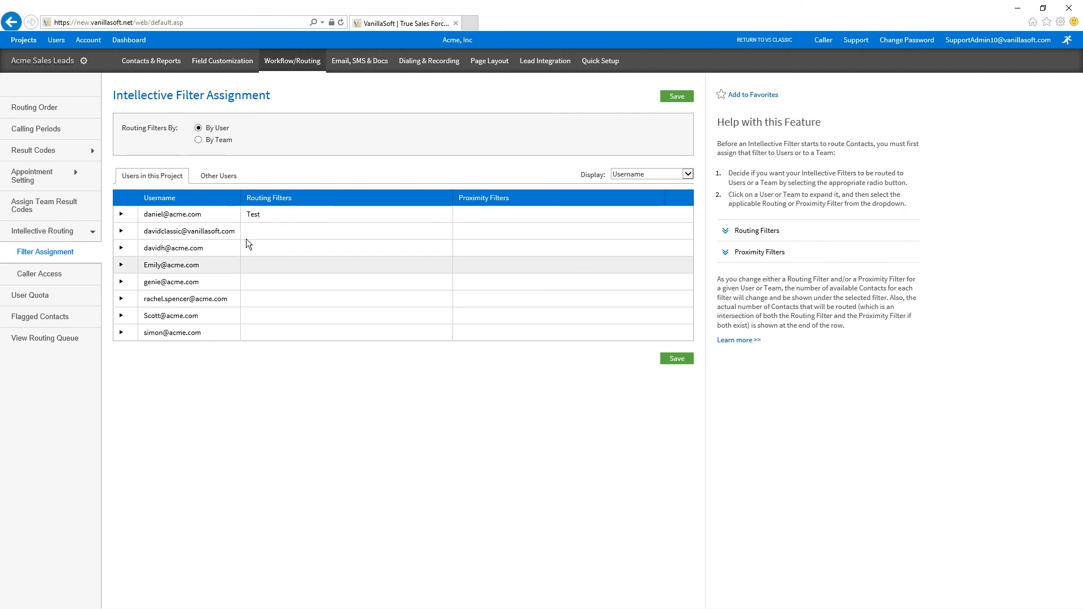
left_click(56, 275)
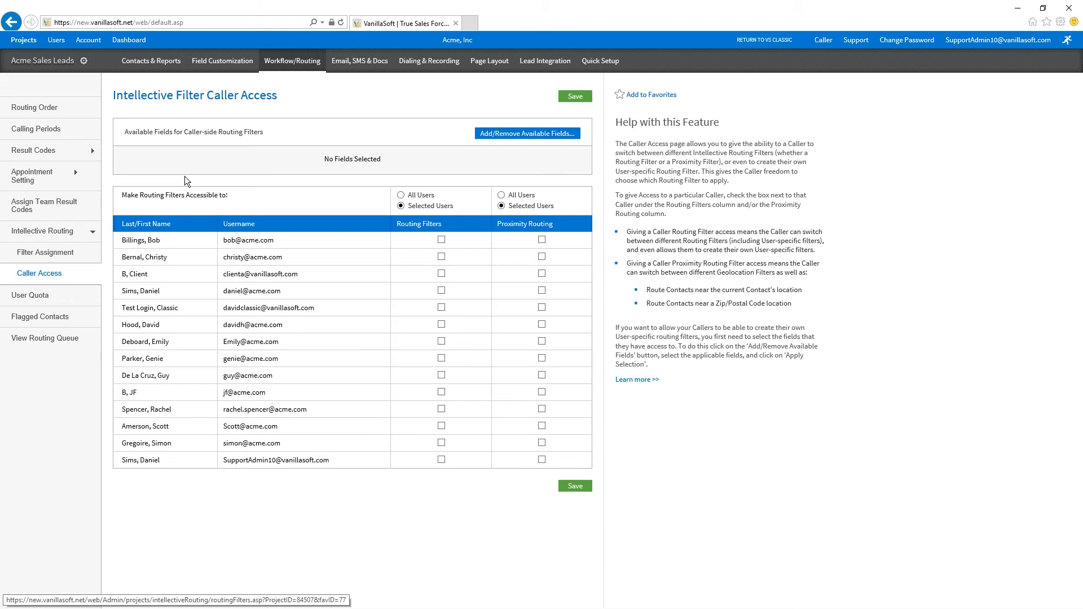
left_click(58, 229)
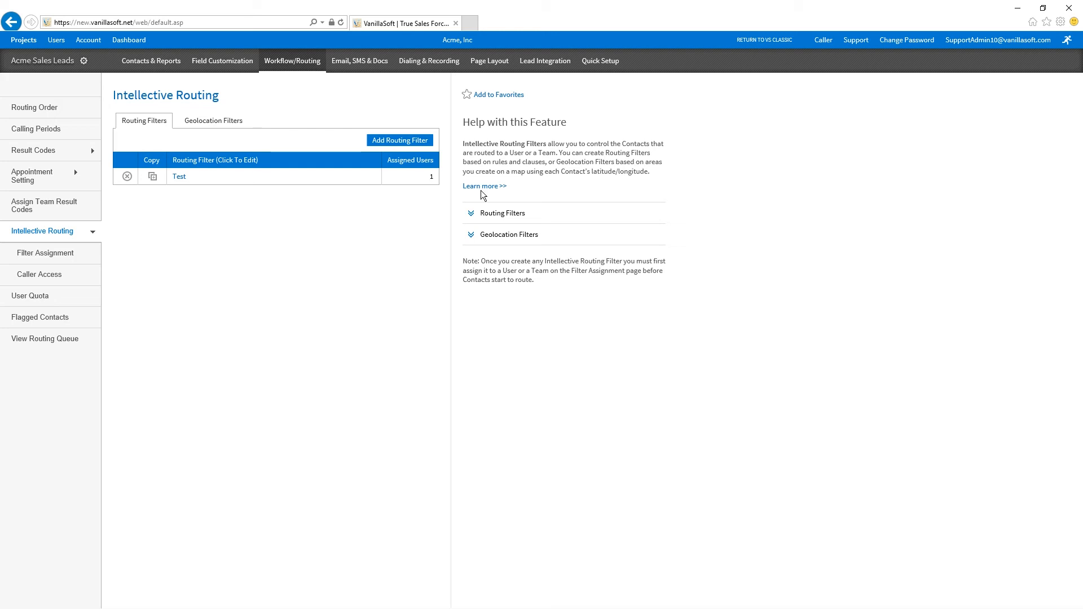
left_click(207, 126)
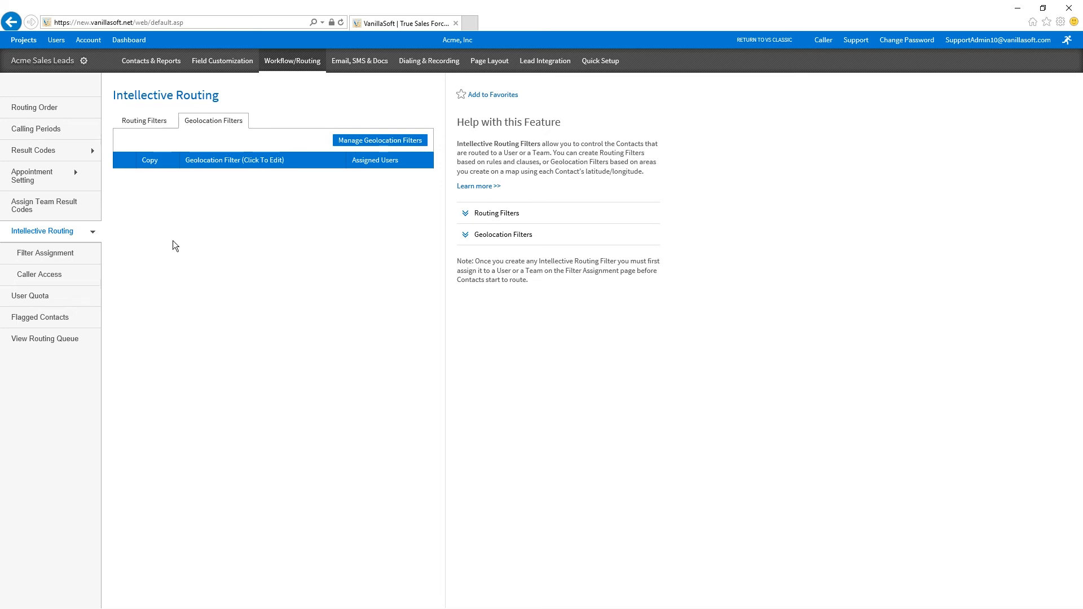
Switch to the Custom Area project and display its Intellective Routing geolocation filters
mouse_move(23, 39)
left_click(26, 40)
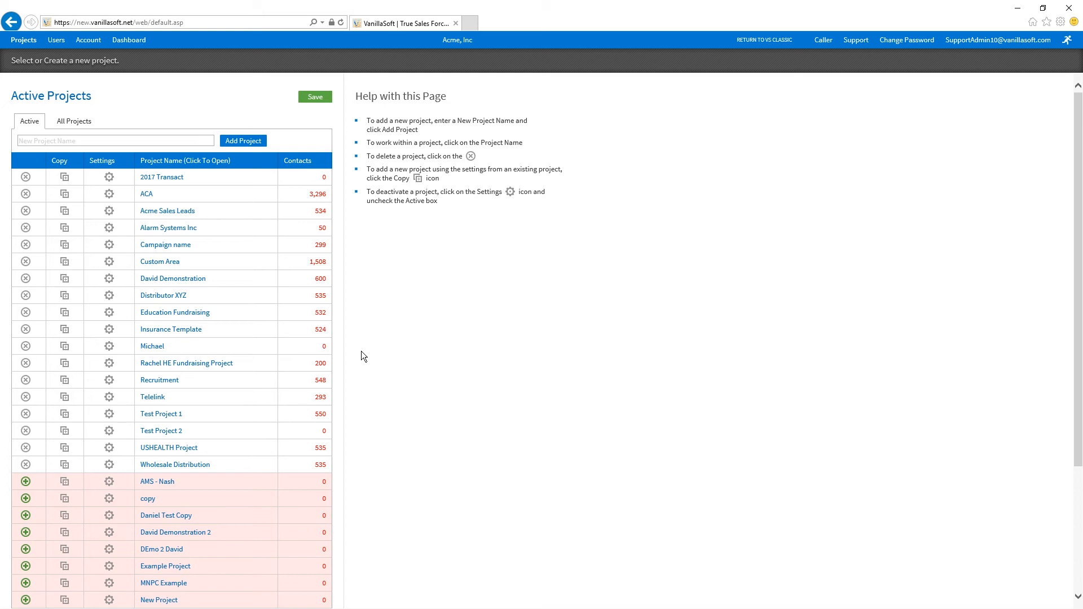
left_click(178, 262)
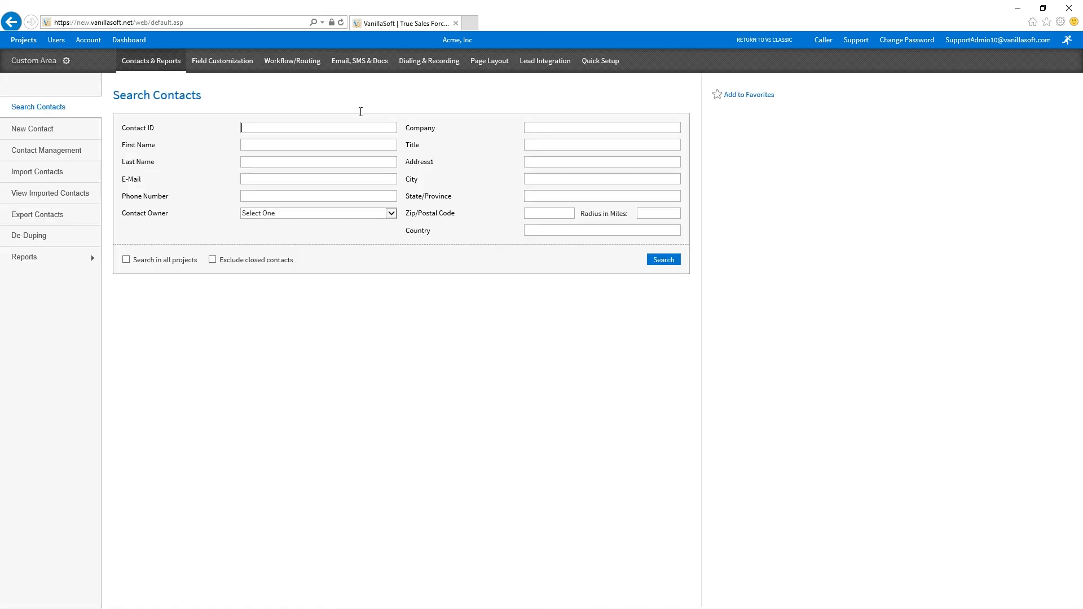
mouse_move(292, 60)
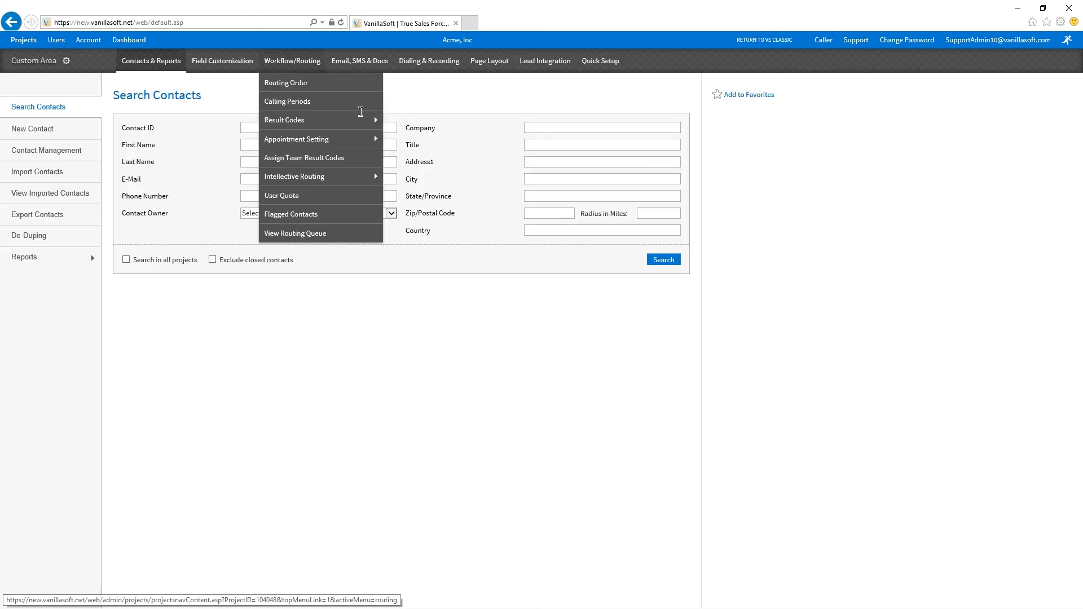
left_click(312, 178)
left_click(191, 124)
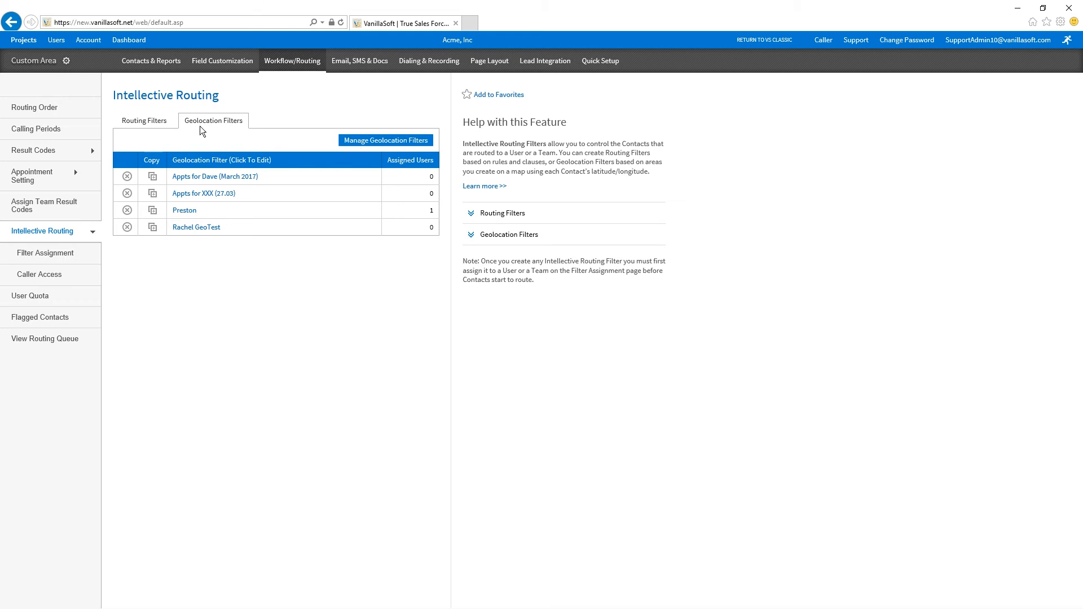
Load Sample Leads.csv into the Custom Area project's Import Wizard with no mapping and the Add Contacts method, and proceed to field mapping
mouse_move(151, 60)
left_click(168, 140)
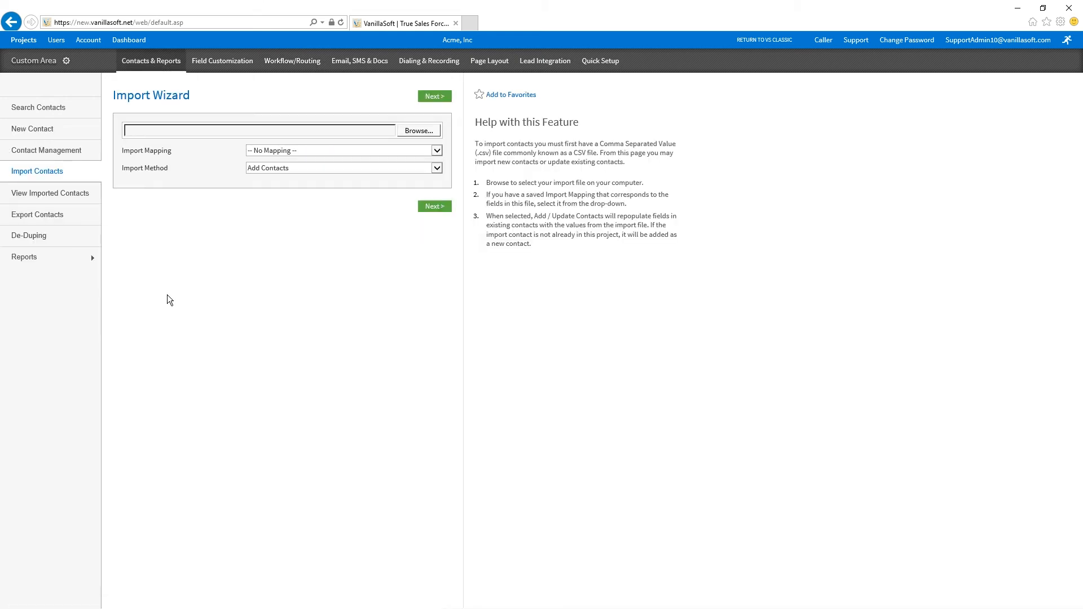
mouse_move(293, 60)
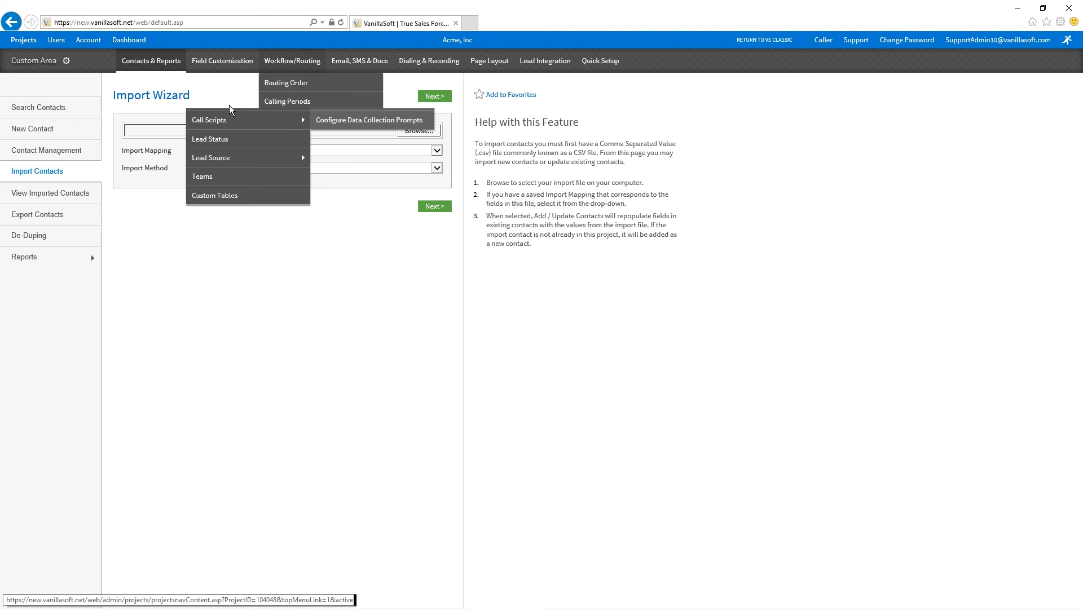
mouse_move(294, 177)
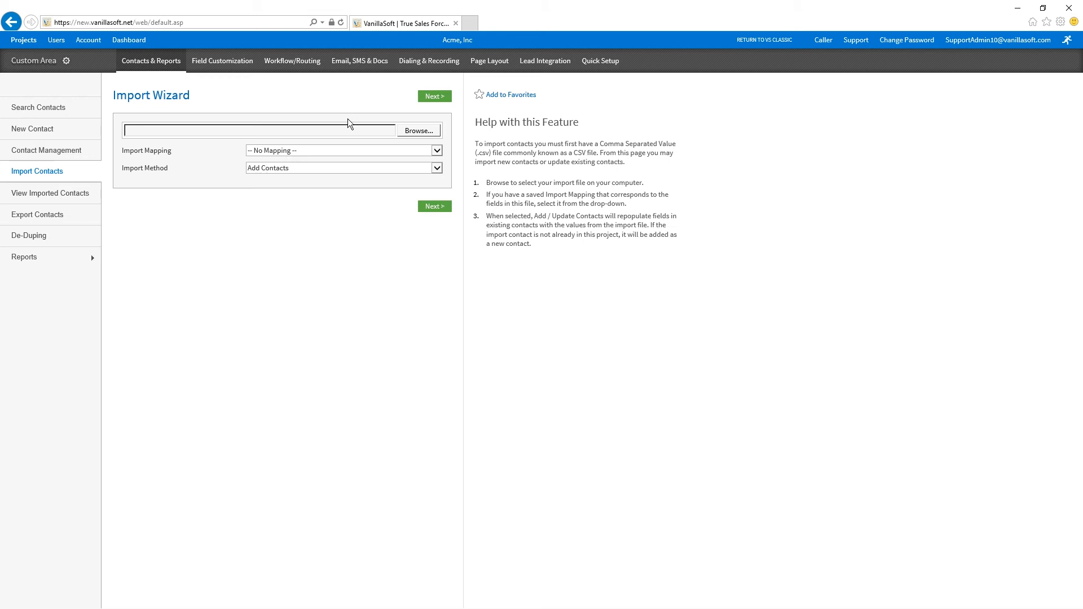
left_click(404, 134)
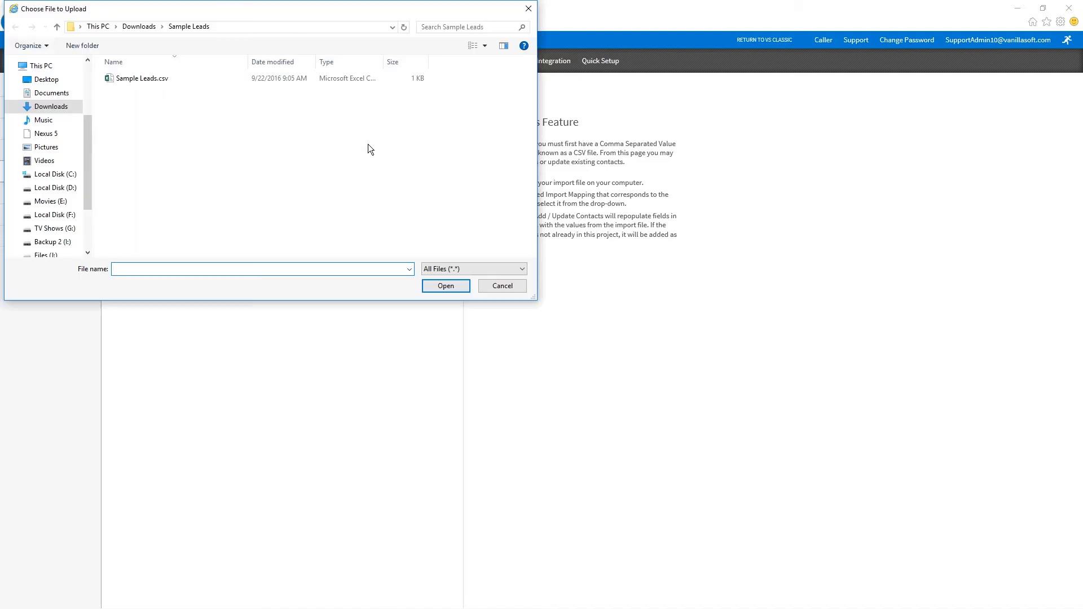
double_click(160, 81)
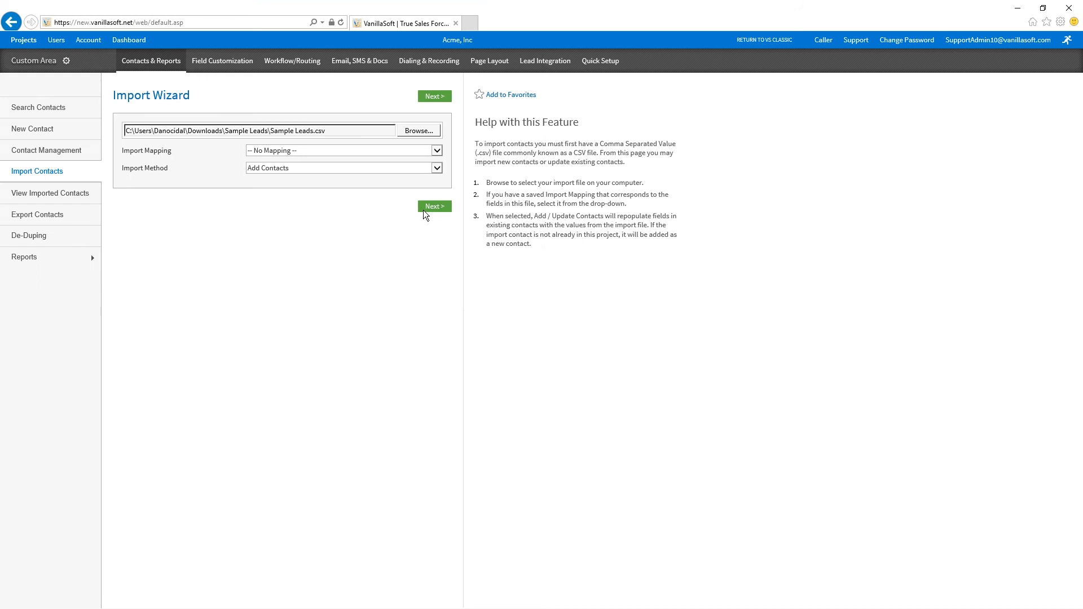
left_click(424, 209)
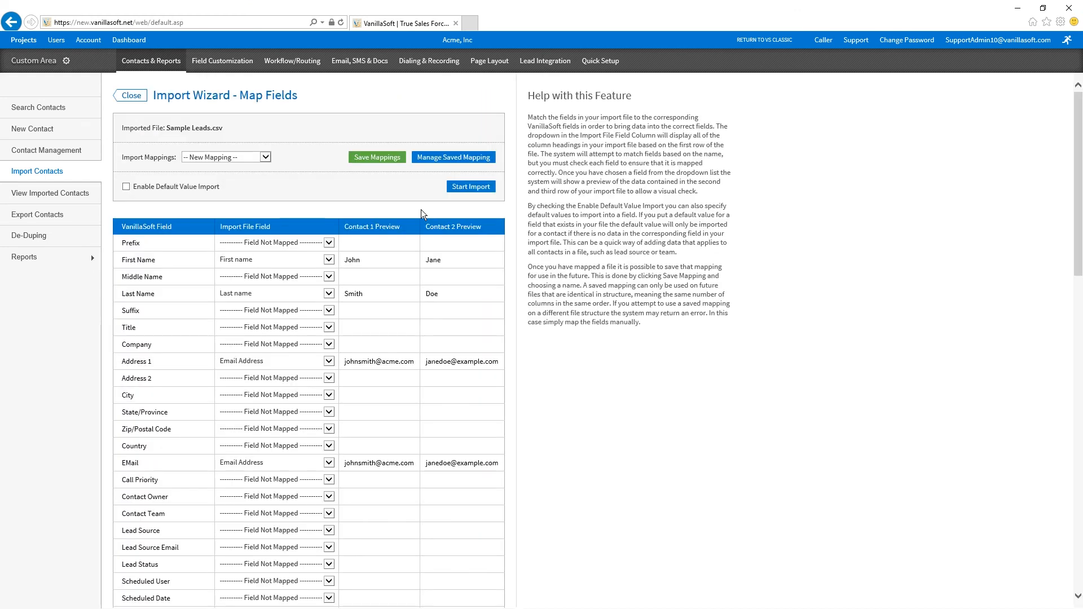
Examine the import field mapping list, in particular the Latitude and Longitude fields
scroll(390, 226, "down", 5)
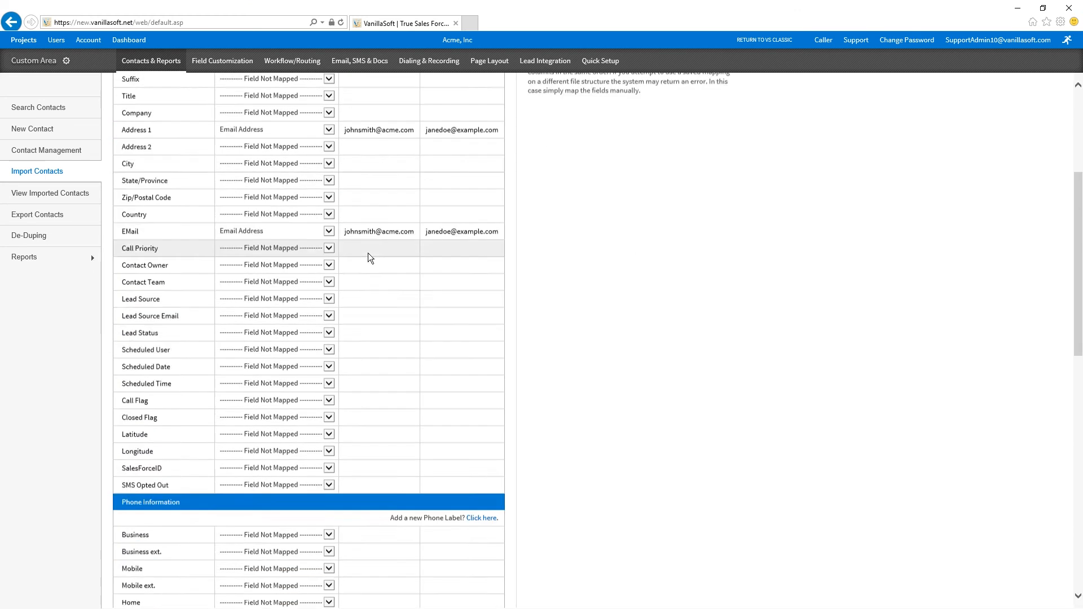
scroll(368, 257, "up", 3)
scroll(368, 257, "up", 2)
scroll(374, 222, "down", 3)
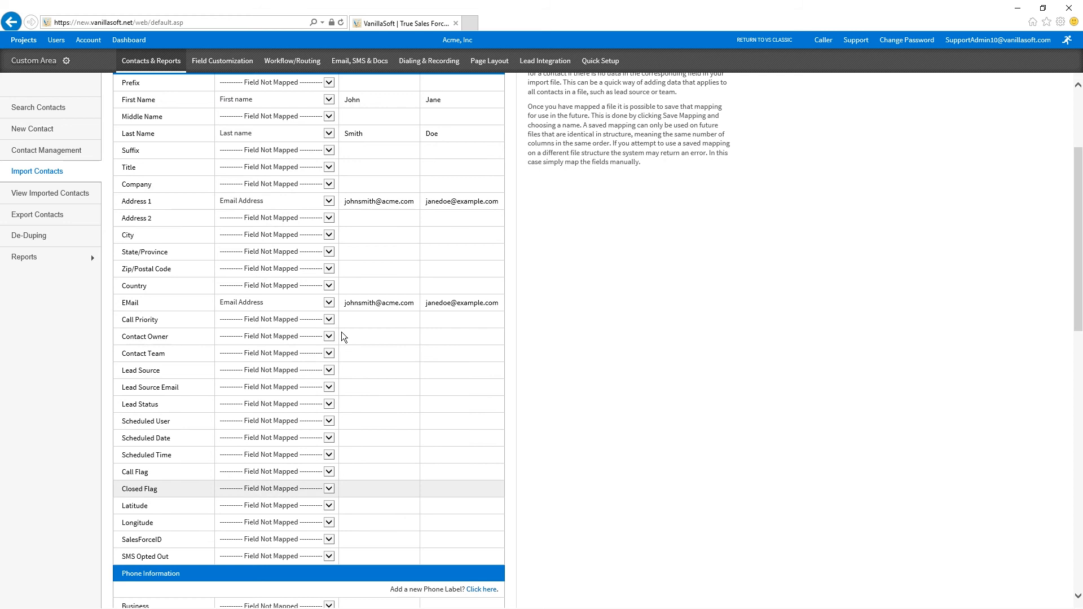
scroll(134, 509, "down", 1)
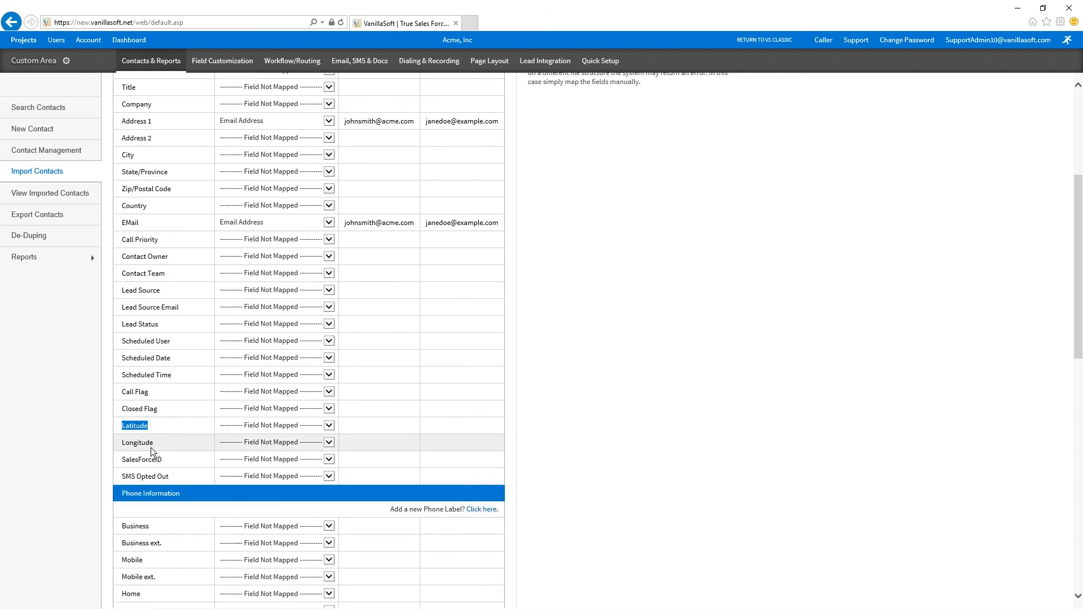
double_click(144, 443)
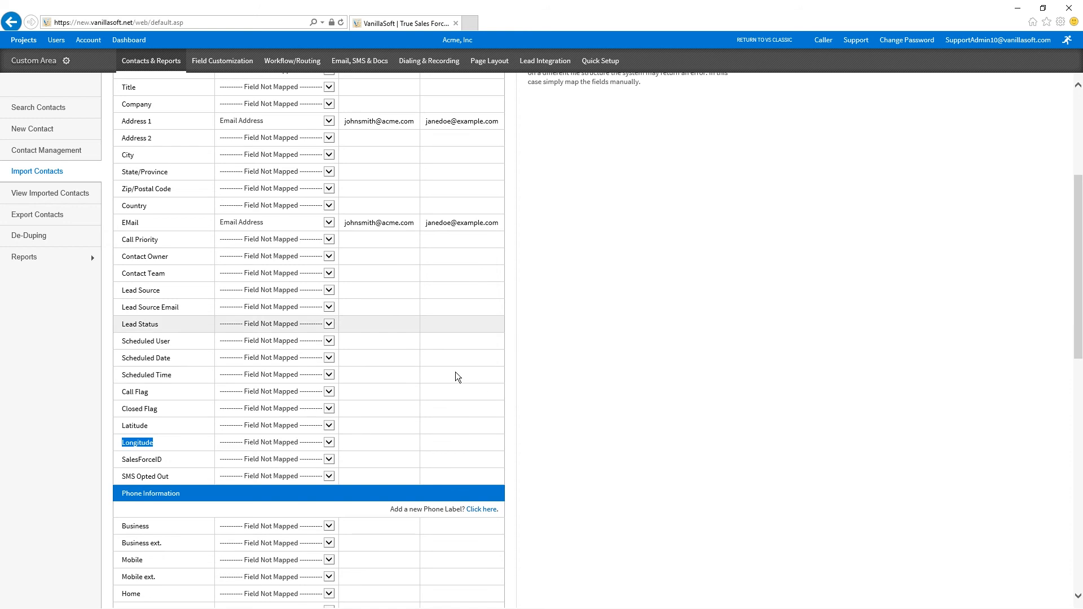
Open the Geolocation Filter Manager map from the Custom Area project's Intellective Routing geolocation filters and expand it to full screen
mouse_move(312, 66)
left_click(315, 179)
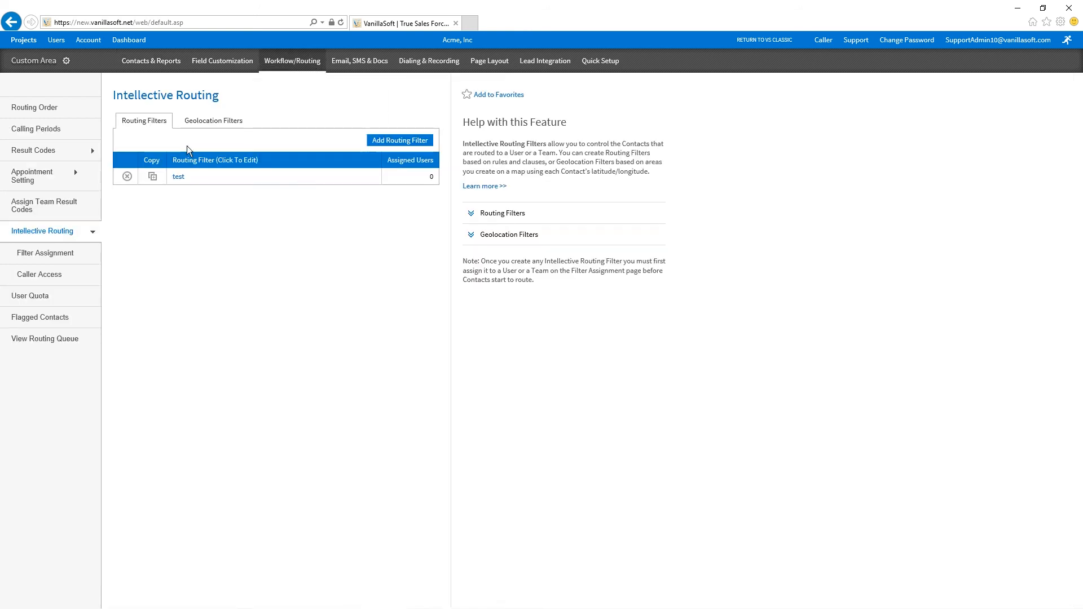
left_click(231, 122)
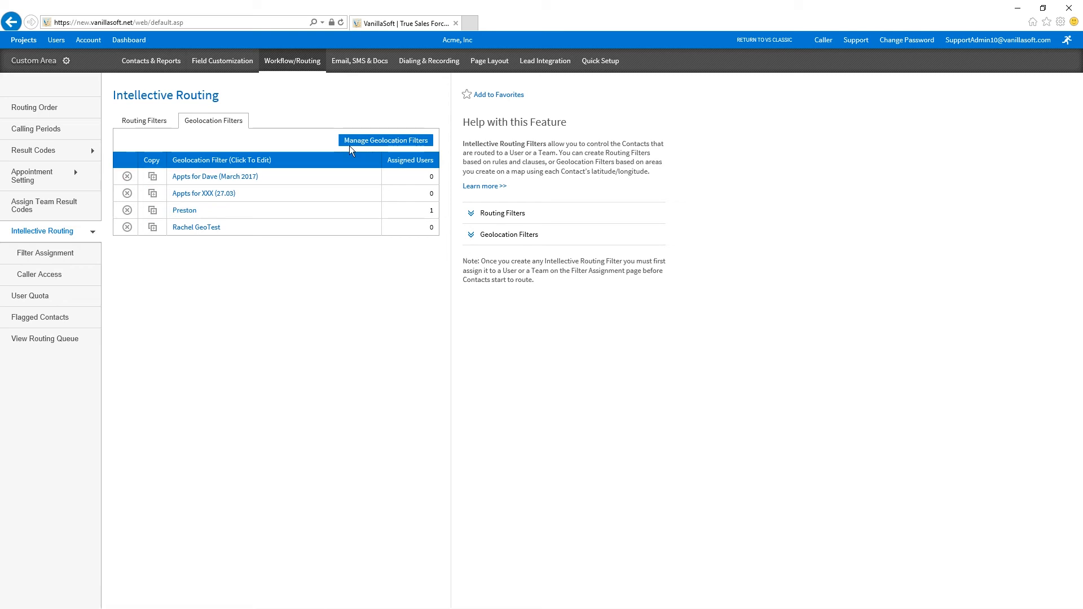
left_click(397, 143)
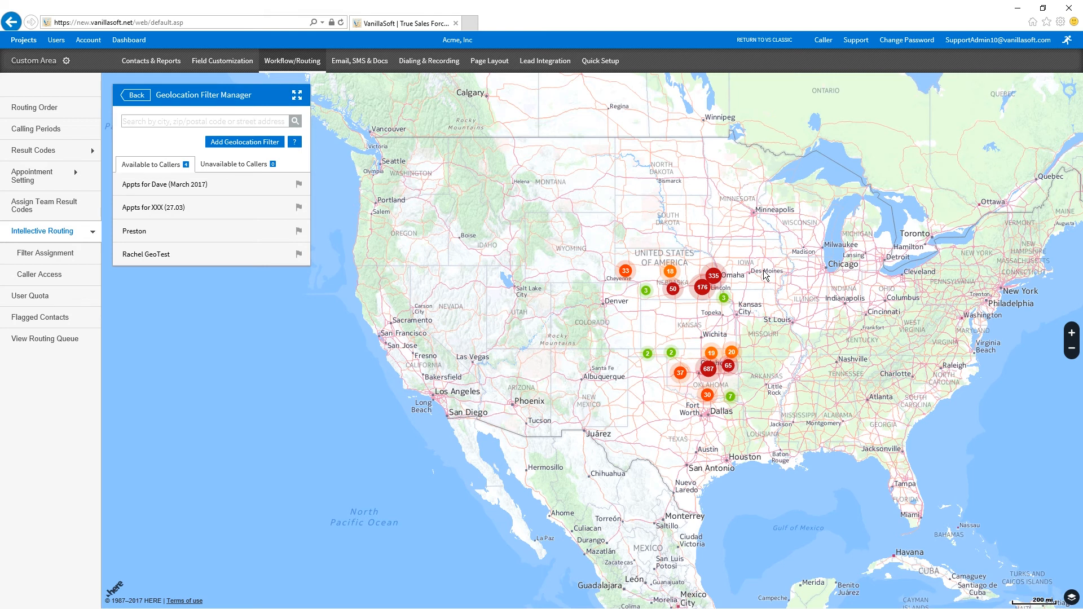
left_click_drag(765, 275, 649, 346)
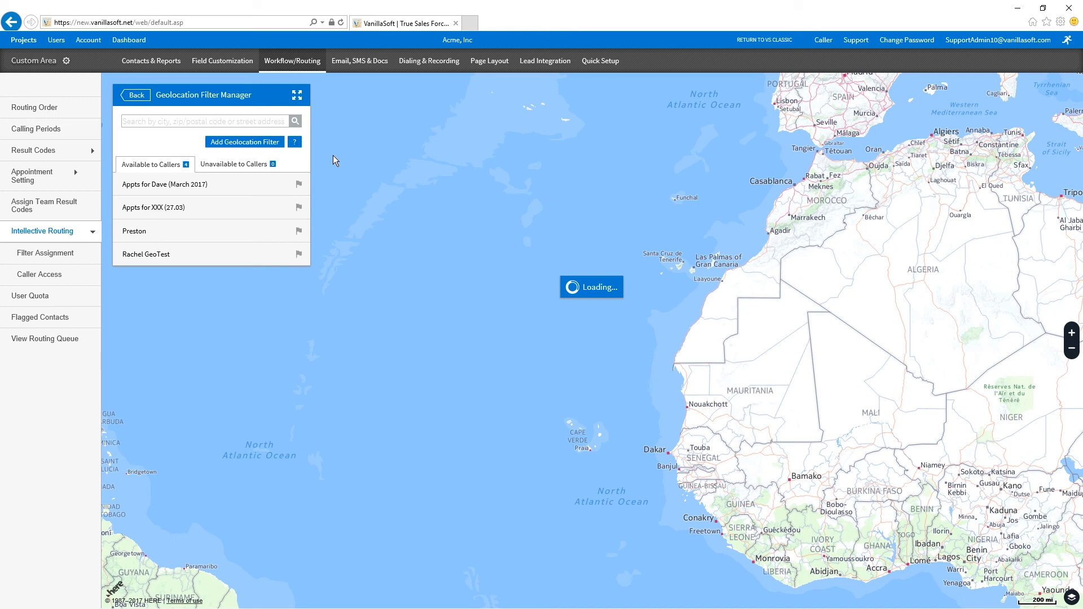
left_click(296, 95)
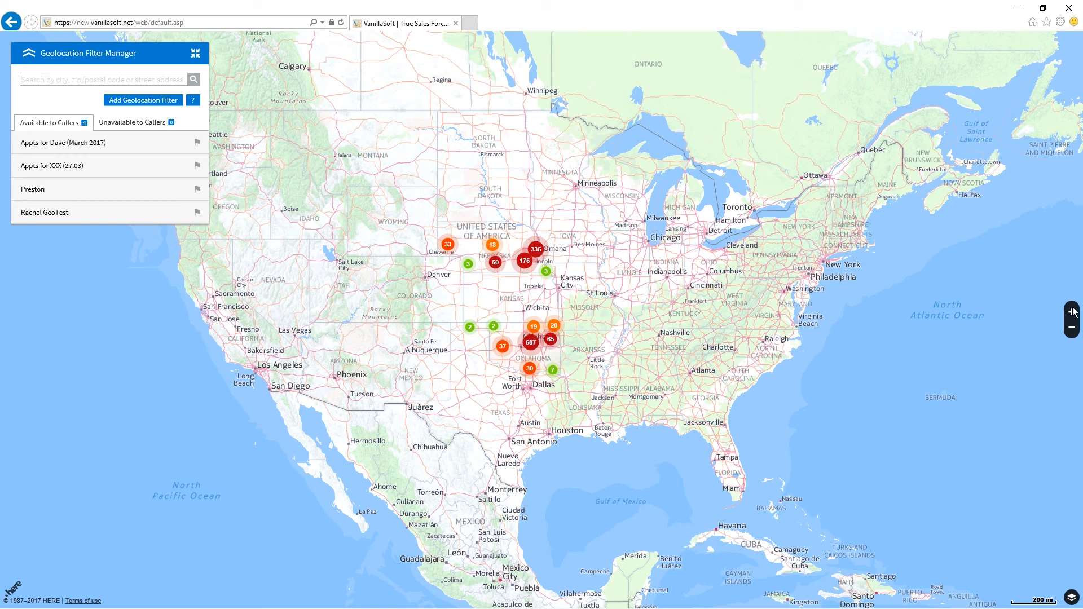
Zoom the map in on the Oklahoma contact clusters down to the Tulsa area to examine how the contacts are distributed
left_click(532, 350)
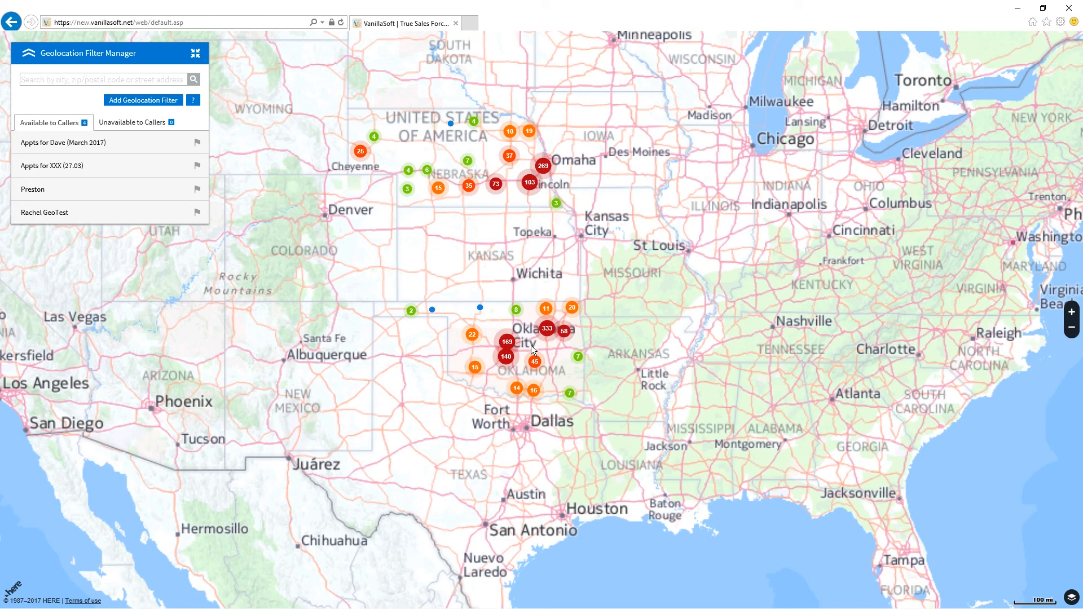
scroll(506, 356, "up", 1)
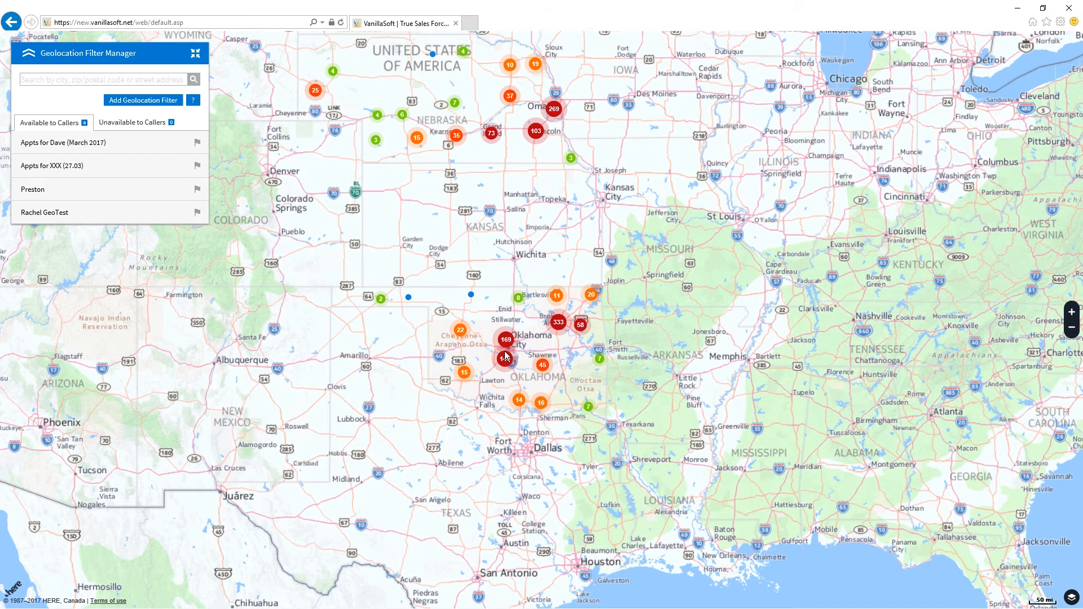
scroll(506, 356, "up", 1)
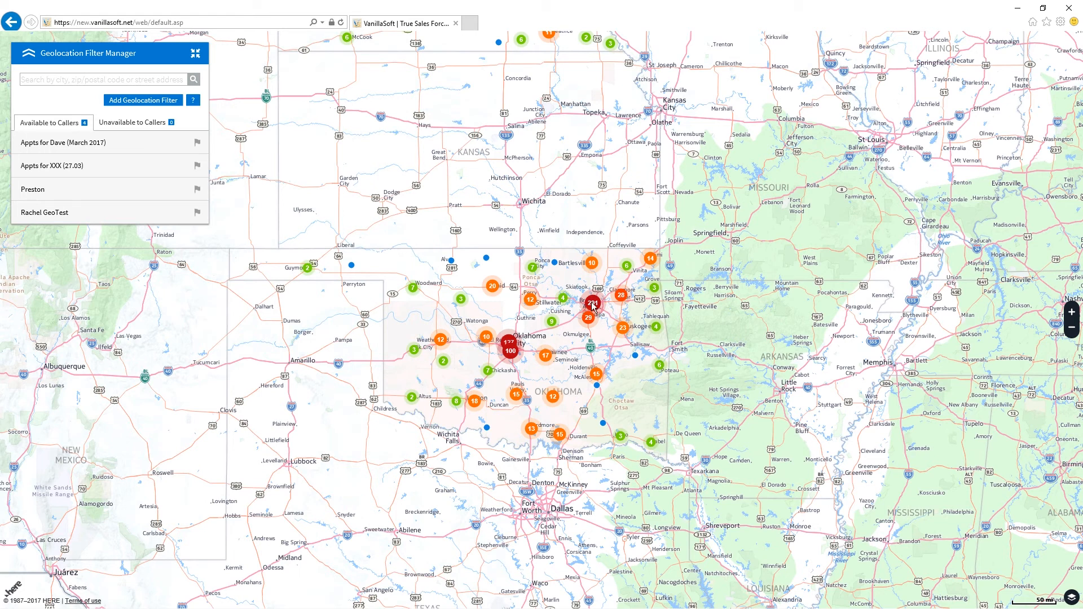
scroll(594, 306, "up", 1)
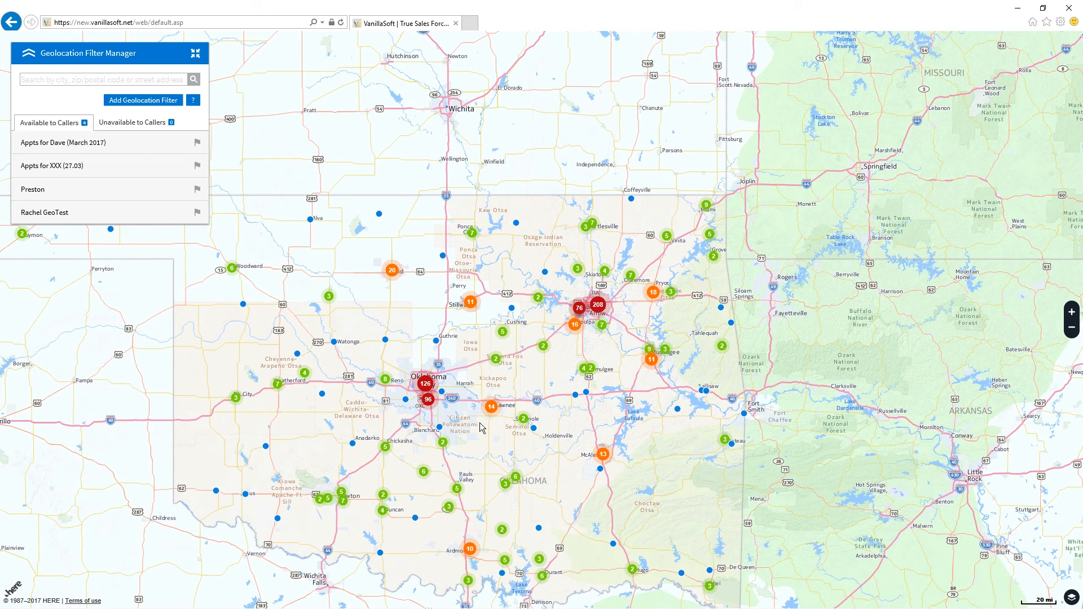
scroll(599, 308, "up", 1)
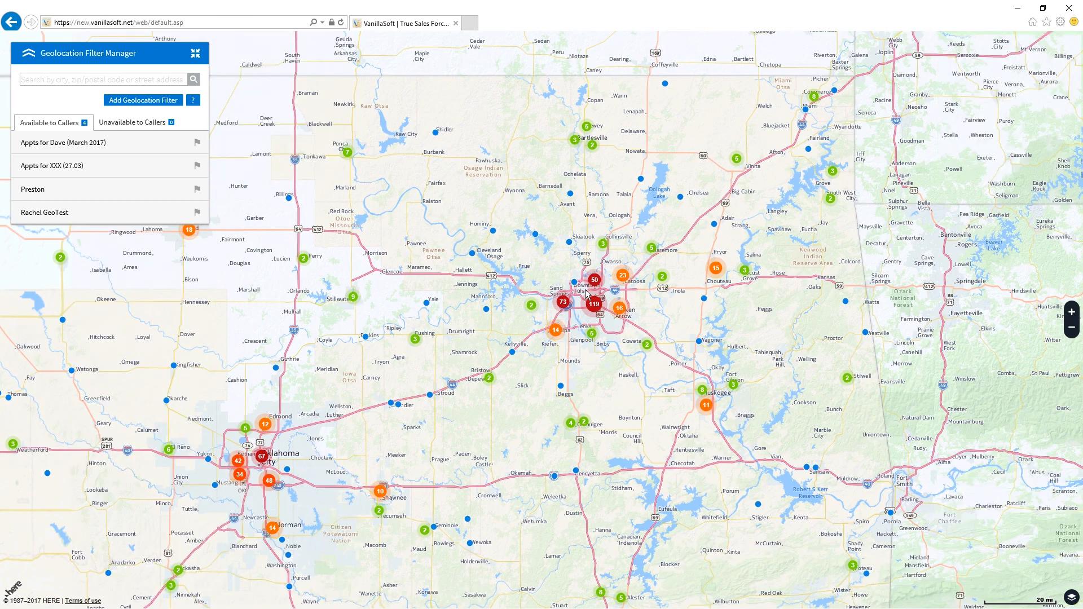
scroll(586, 293, "up", 1)
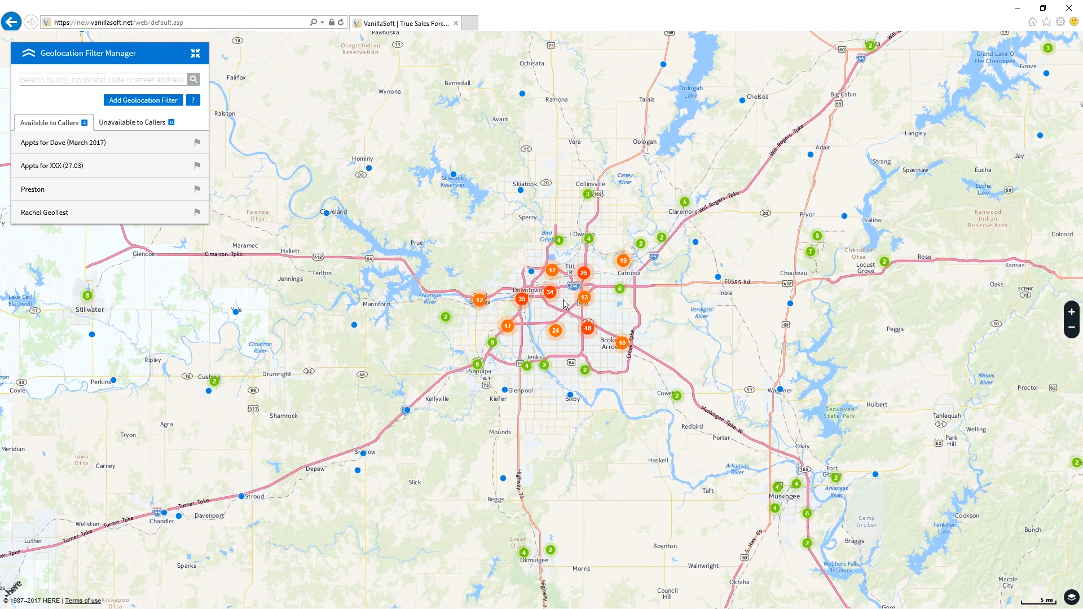
scroll(564, 303, "up", 1)
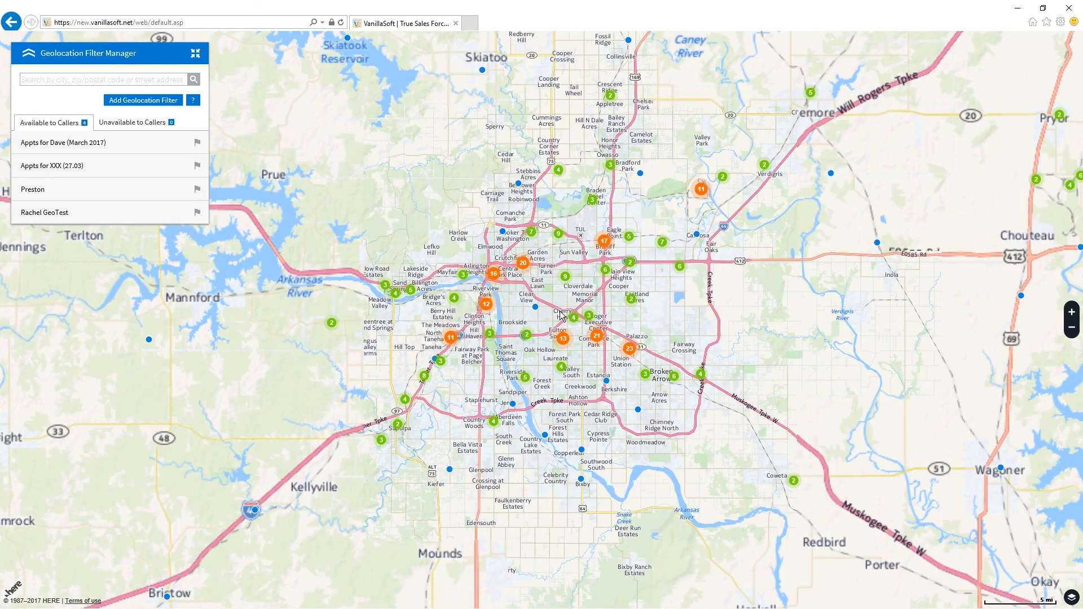
scroll(562, 316, "up", 1)
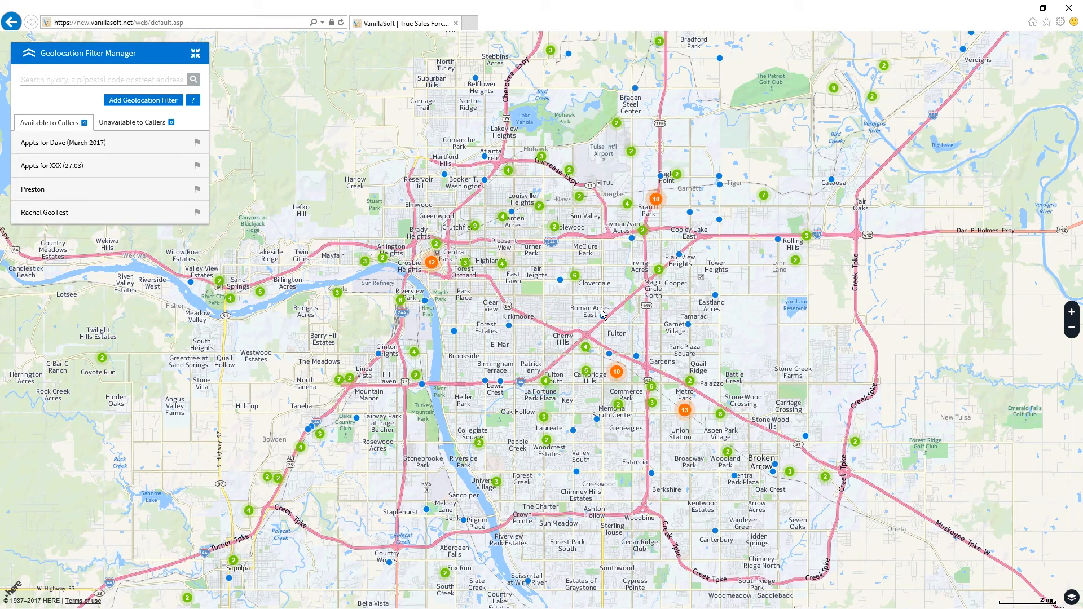
scroll(603, 314, "up", 1)
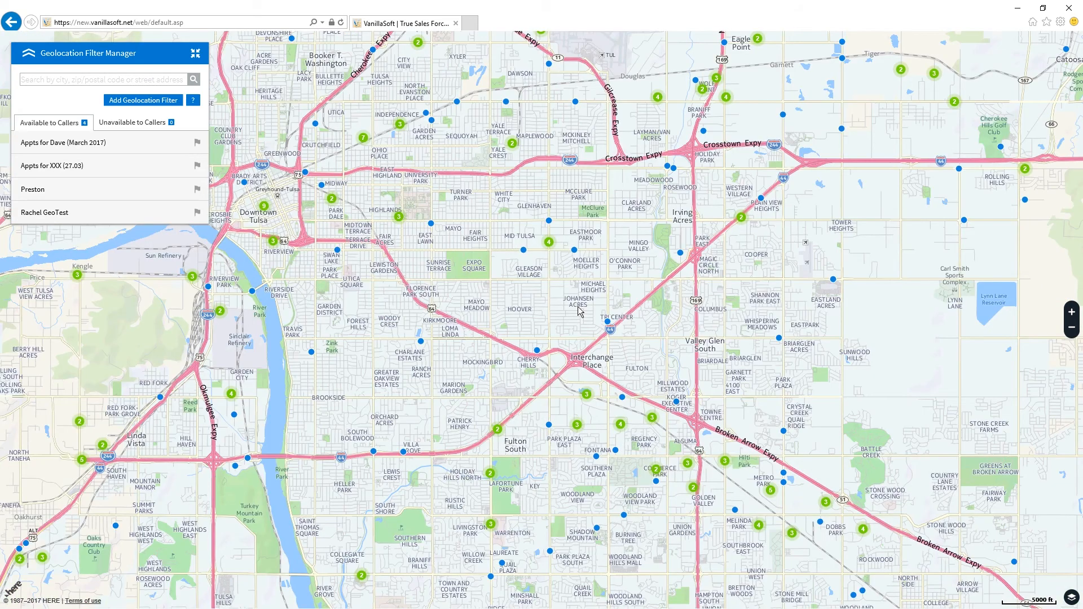
Search the Geolocation Filter Manager map for "omaha, NE"
left_click_drag(578, 311, 512, 179)
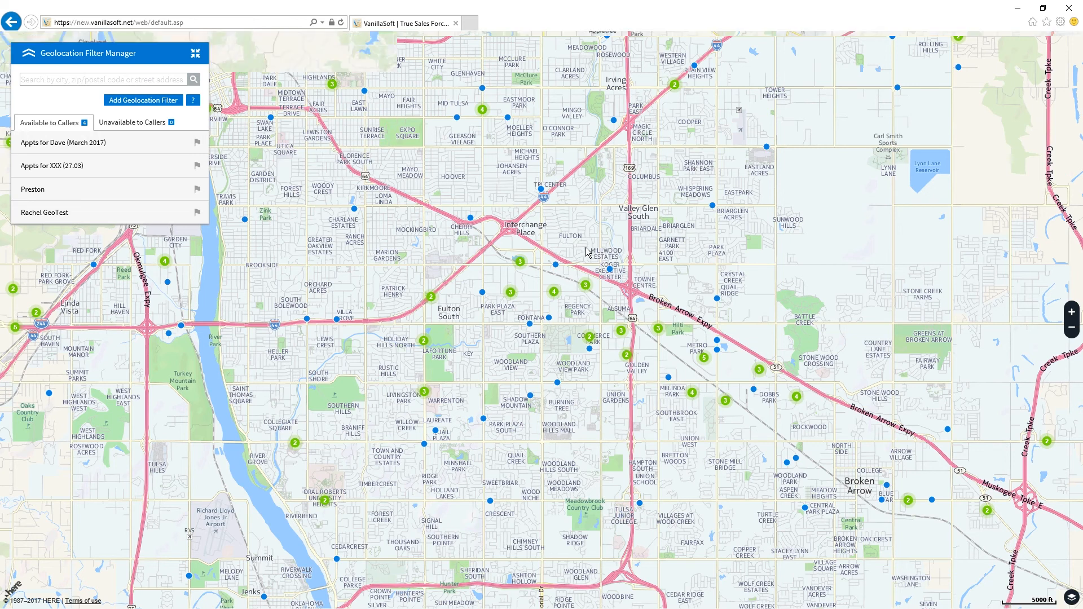
scroll(587, 252, "down", 3)
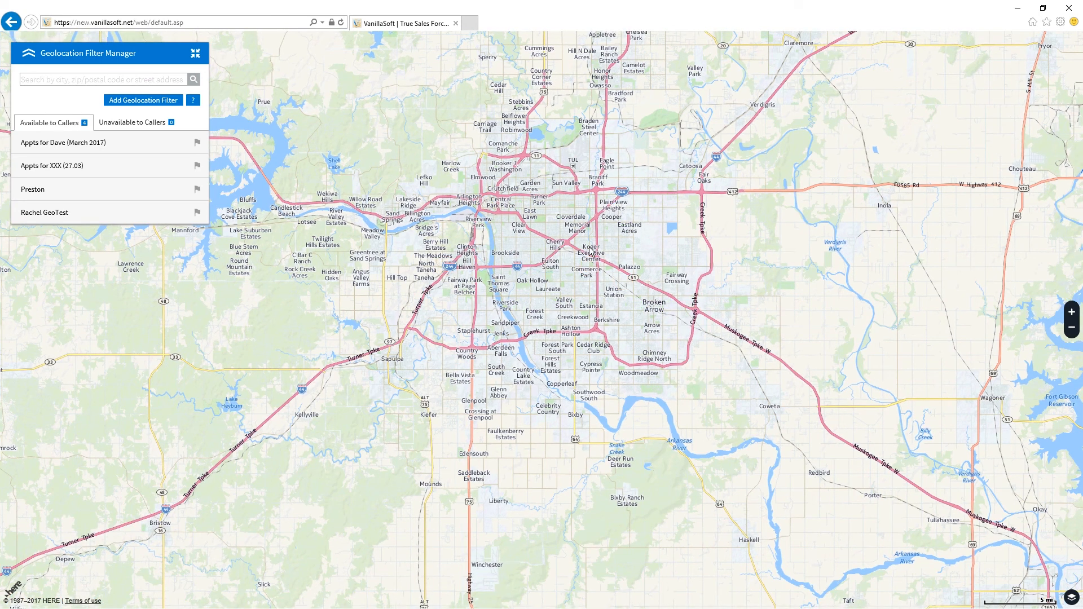
left_click(134, 77)
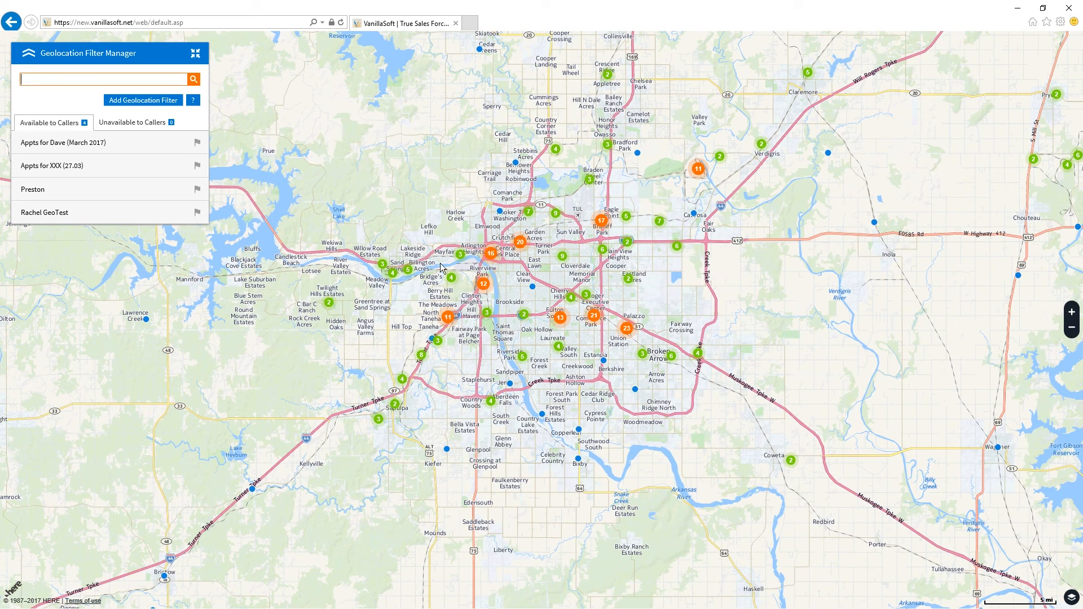
type("omaha")
key("Return")
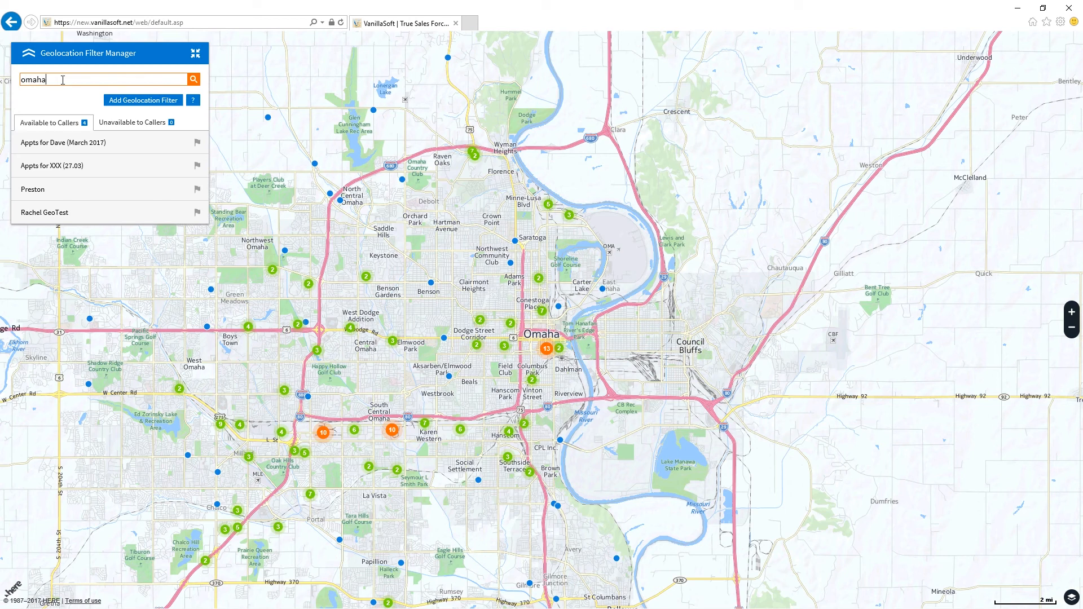
type("NE")
key("Return")
left_click(439, 328)
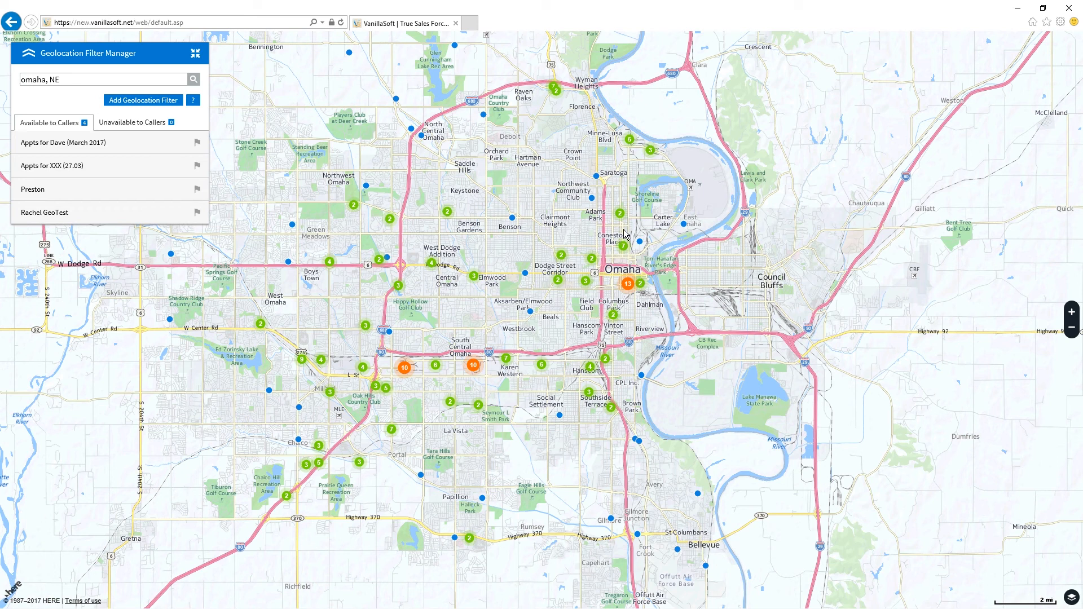
Add a geolocation filter over central Omaha, named with the person's first name followed by "Omaha Filter"
scroll(614, 269, "up", 1)
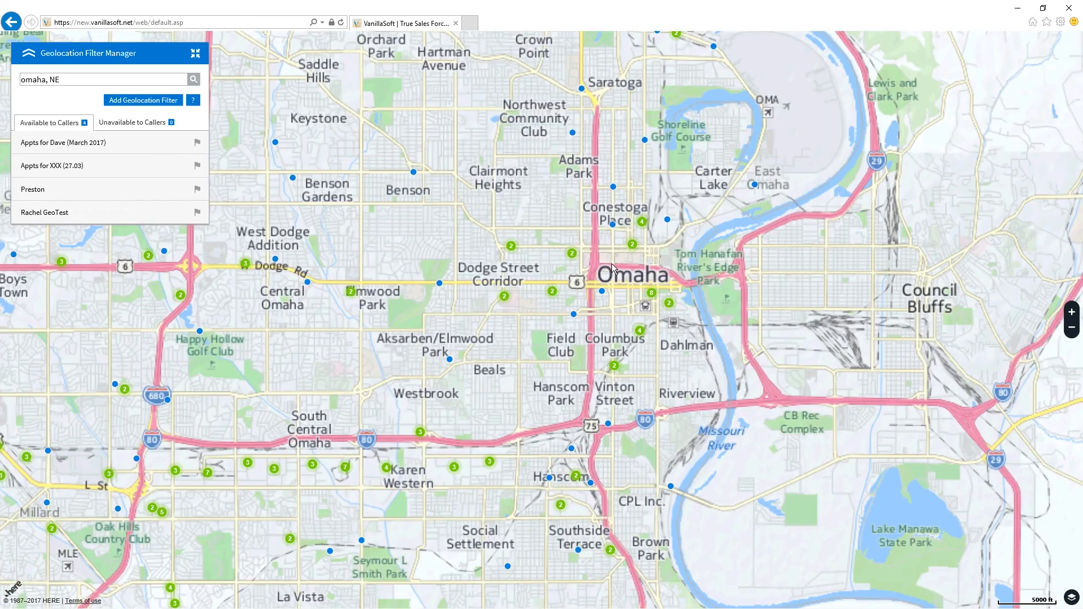
scroll(614, 269, "up", 1)
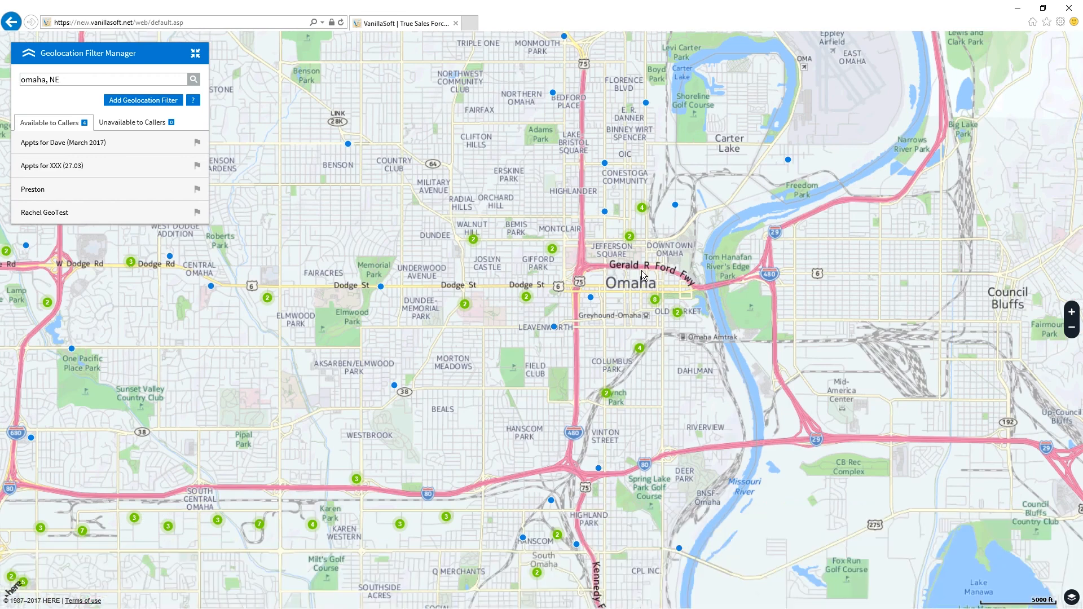
scroll(642, 275, "up", 1)
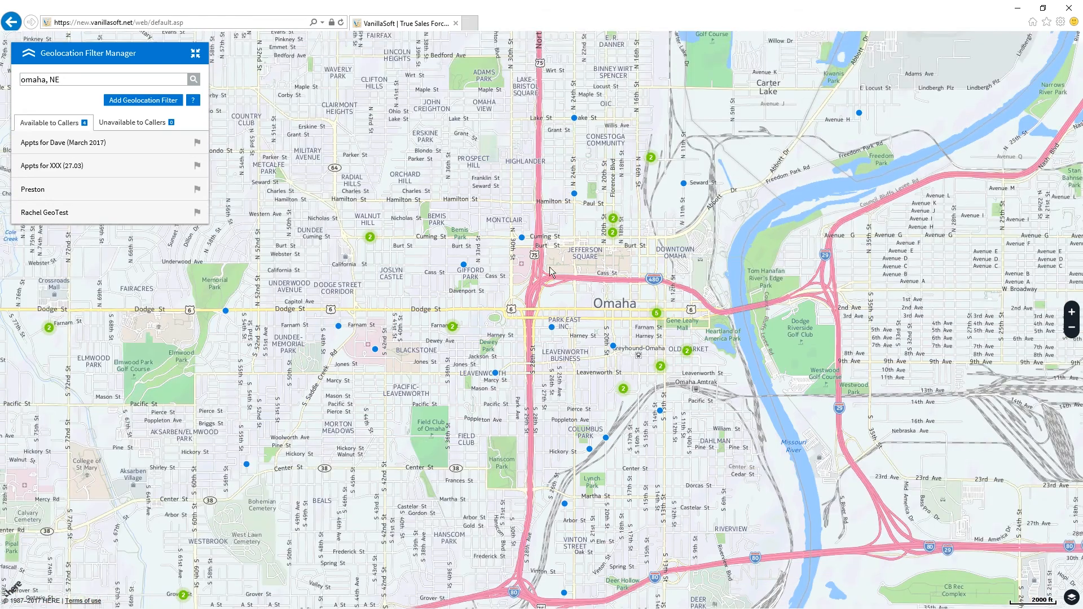
left_click(141, 100)
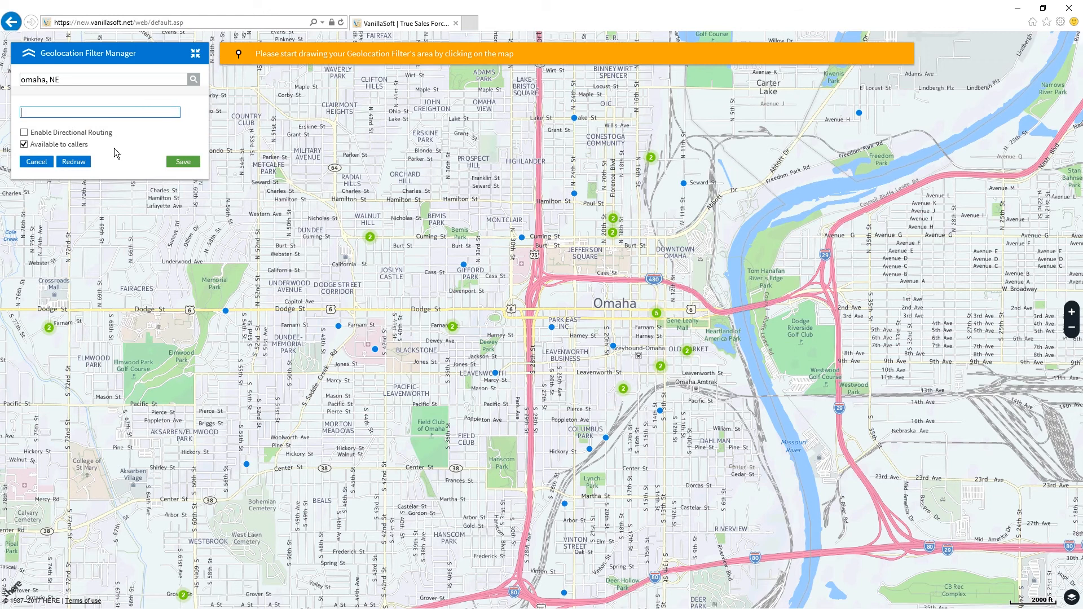
type("Dan Omaha Filter")
left_click(539, 148)
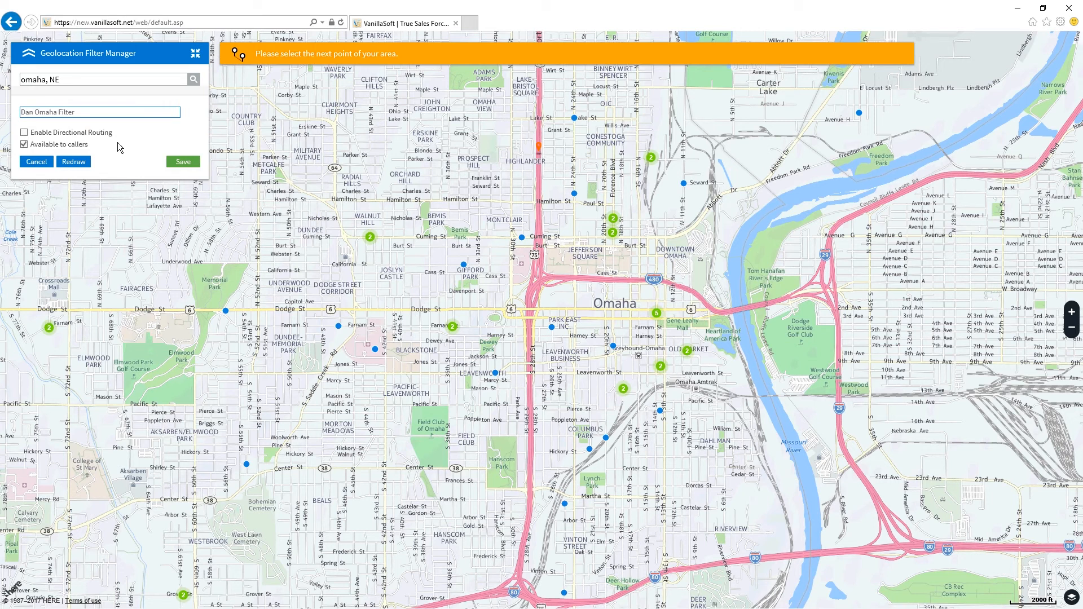
key("Escape")
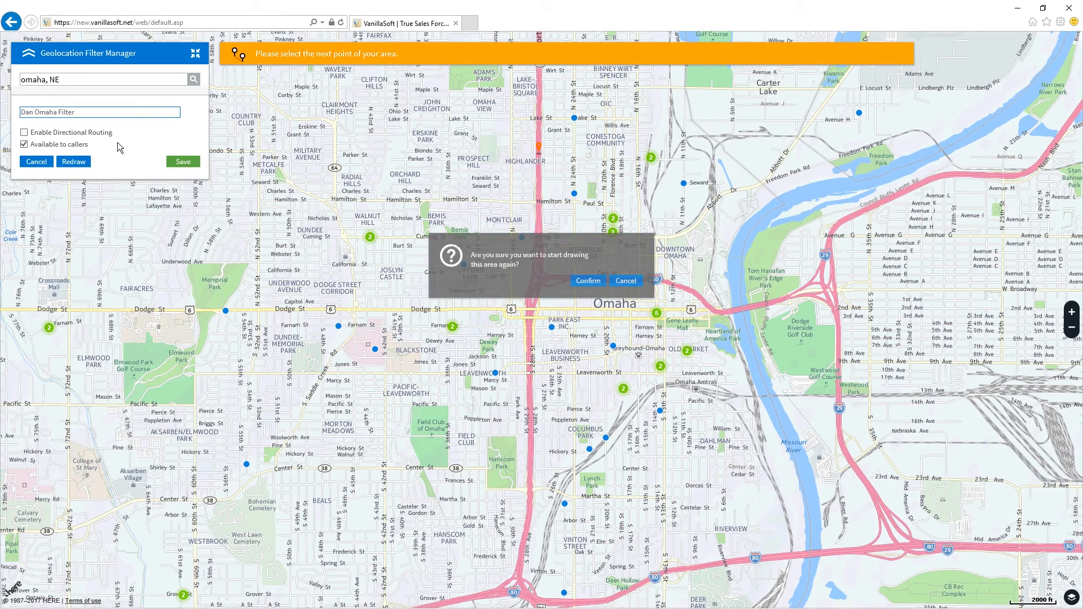
left_click(588, 280)
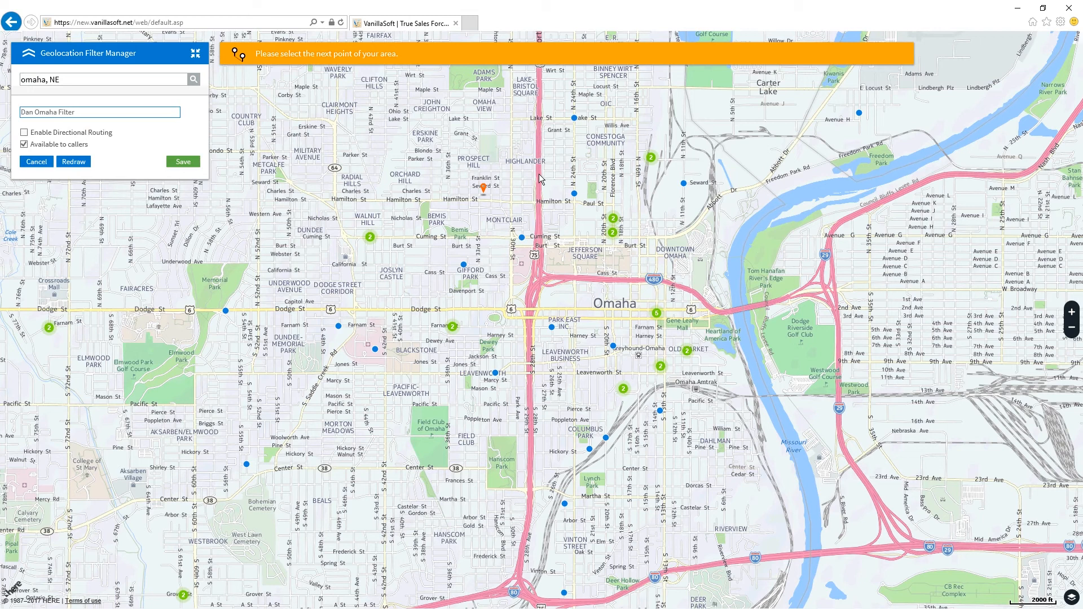
Outline a four-sided filter area from Montclair across downtown Omaha to Riverview, and discard it to redraw
left_click(696, 253)
left_click(730, 515)
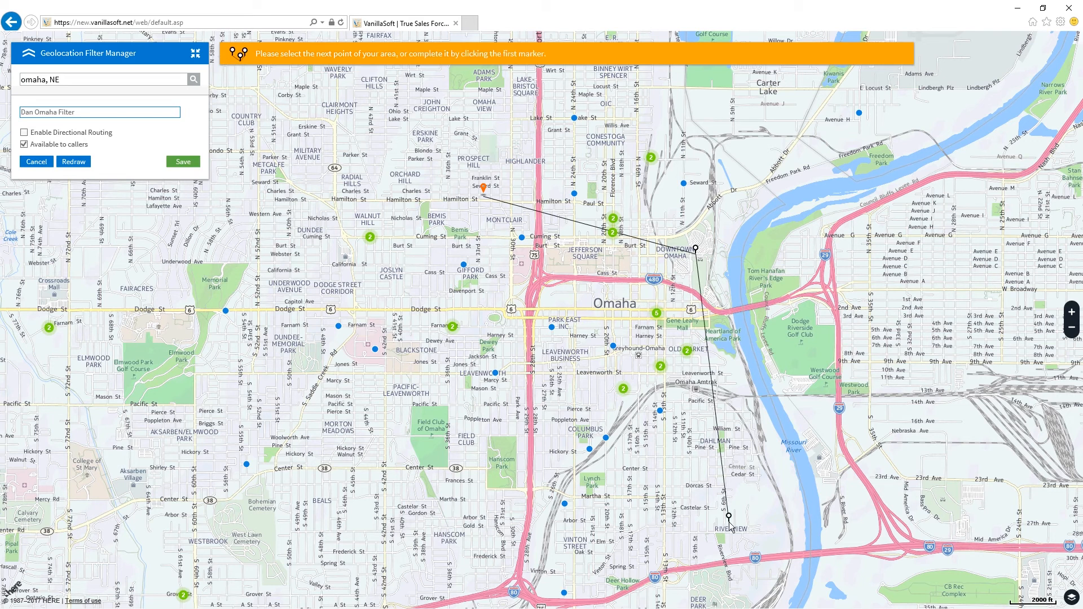
left_click(503, 531)
left_click(484, 190)
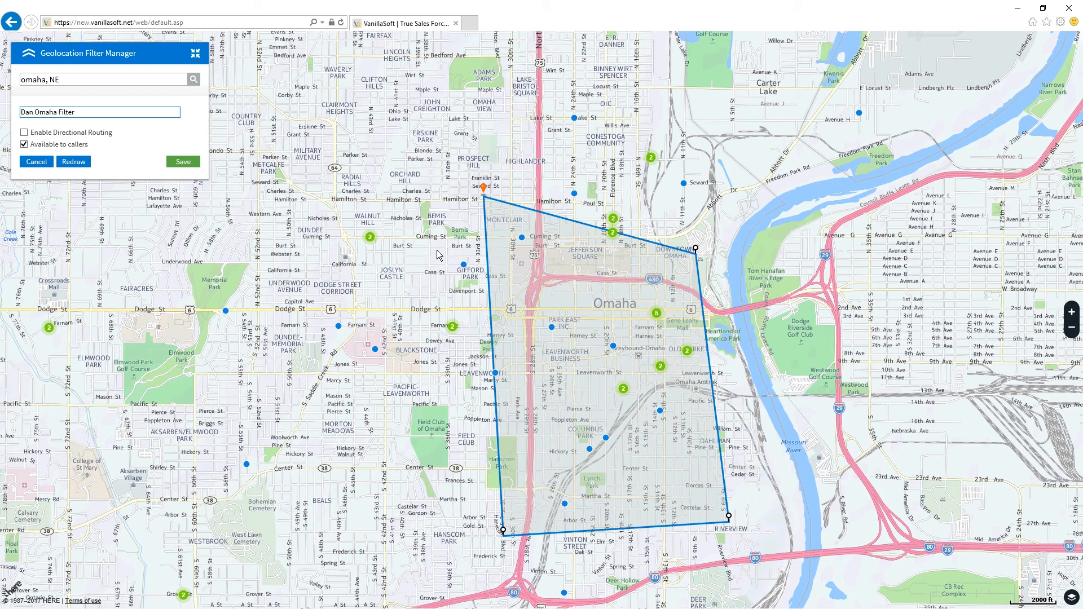
left_click(87, 163)
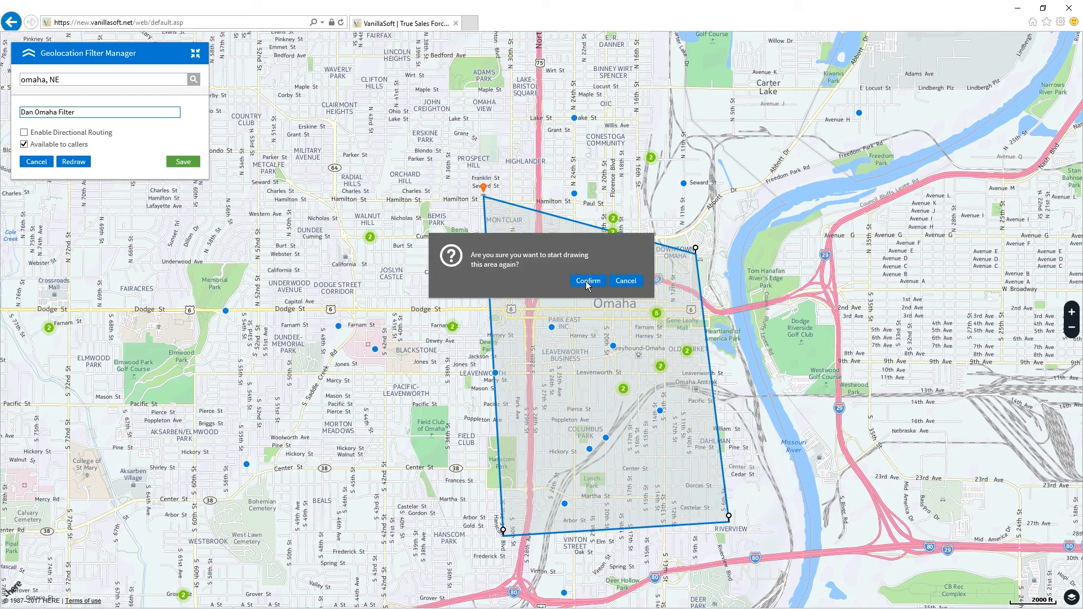
left_click(588, 281)
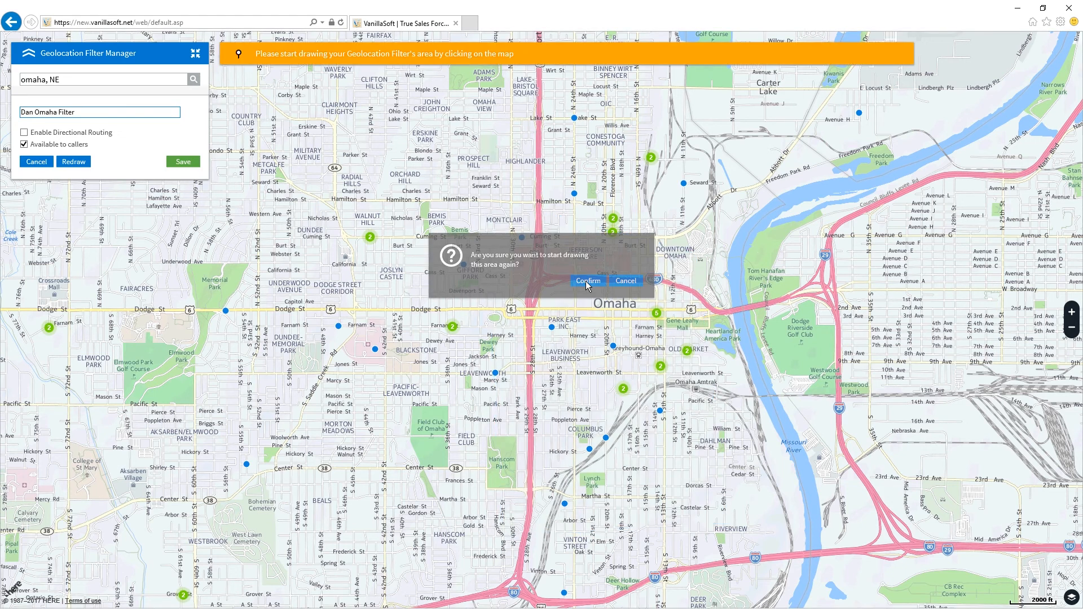
Outline an irregular nine-point filter area with inward notches across central Omaha, and discard it to redraw
left_click(575, 109)
left_click(689, 342)
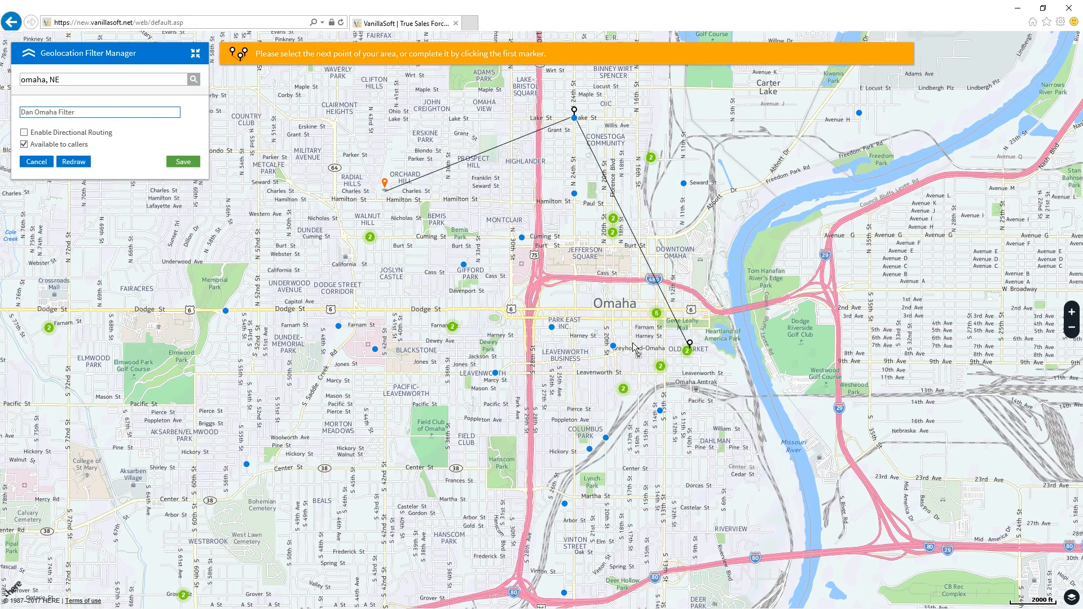
left_click(587, 480)
left_click(414, 436)
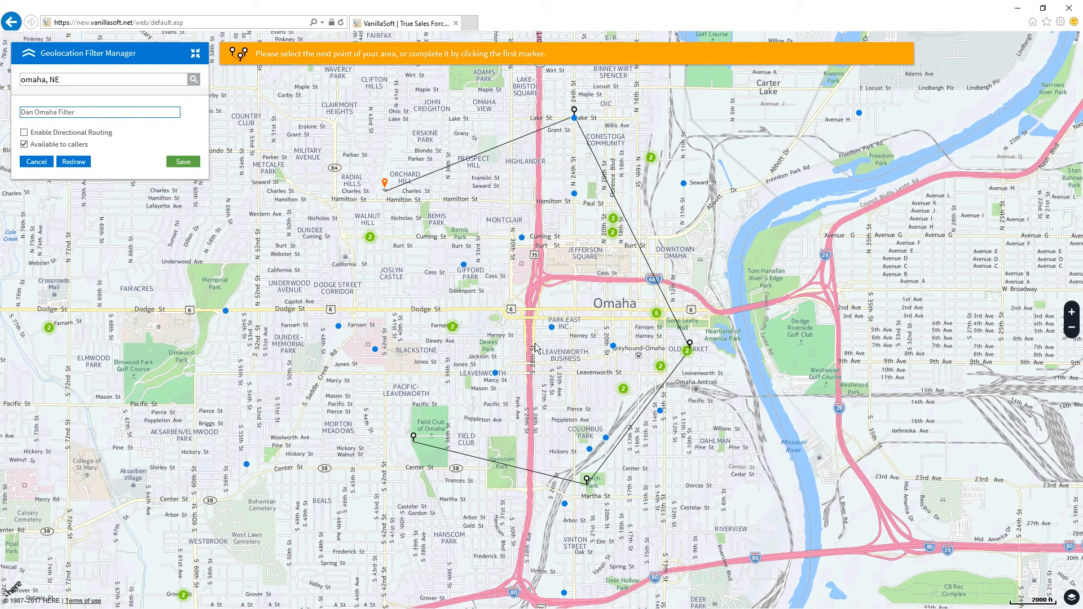
left_click(588, 345)
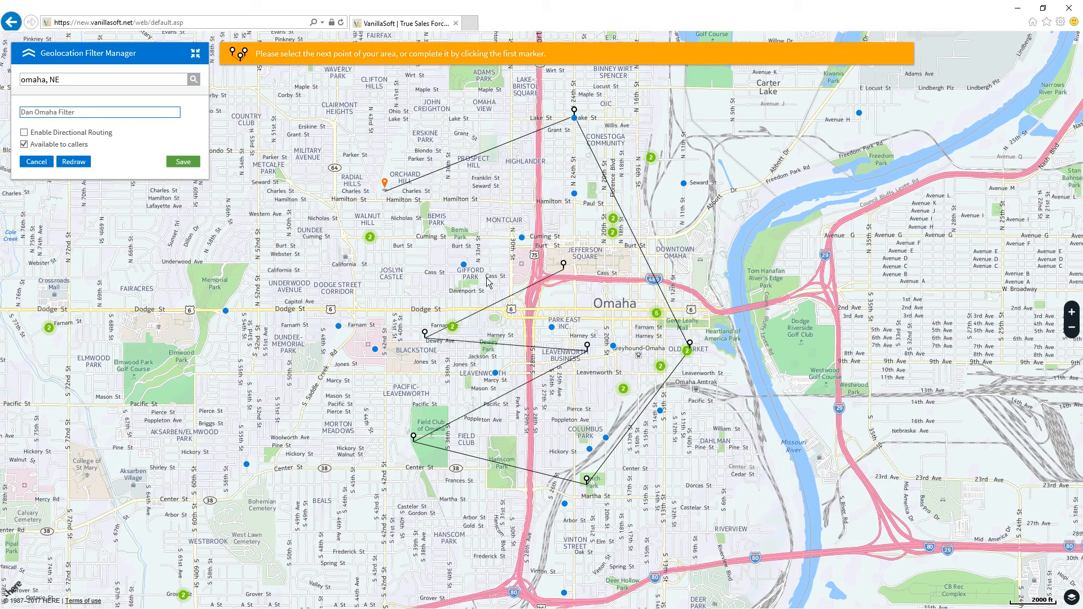
left_click(362, 257)
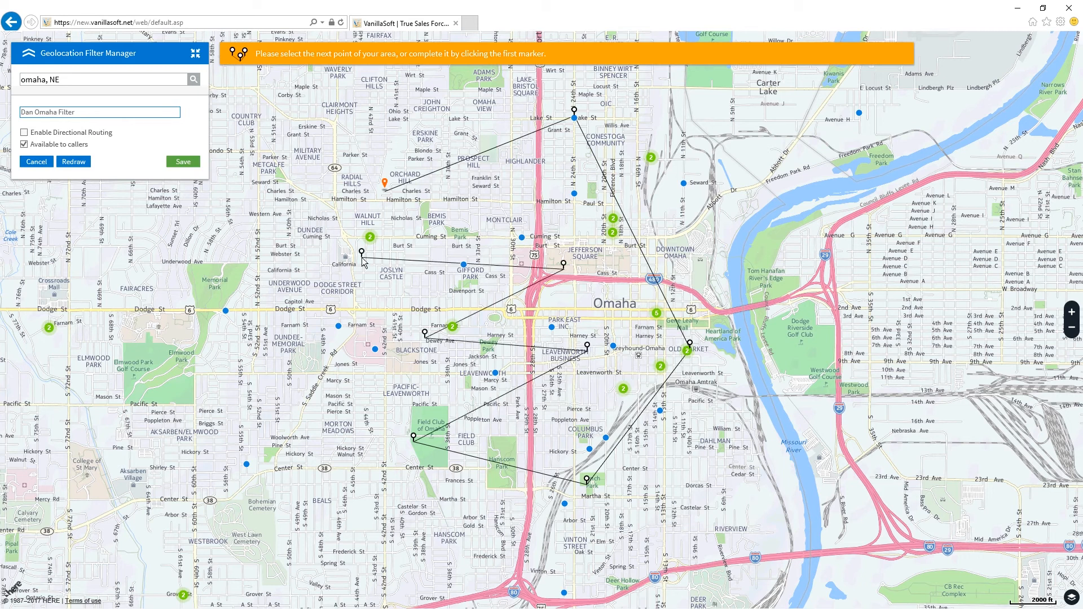
left_click(386, 188)
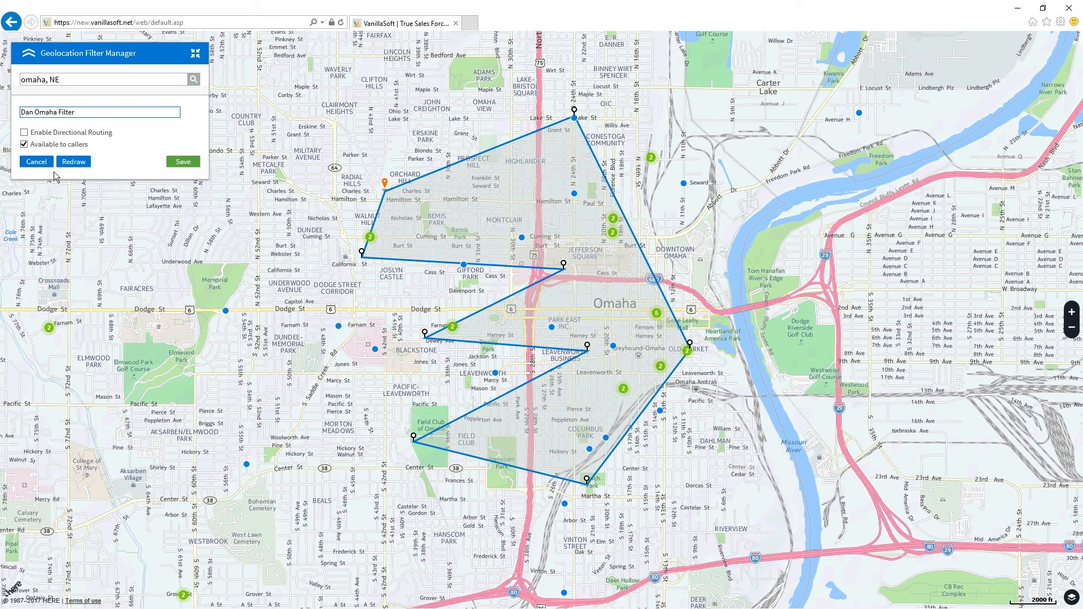
left_click(73, 162)
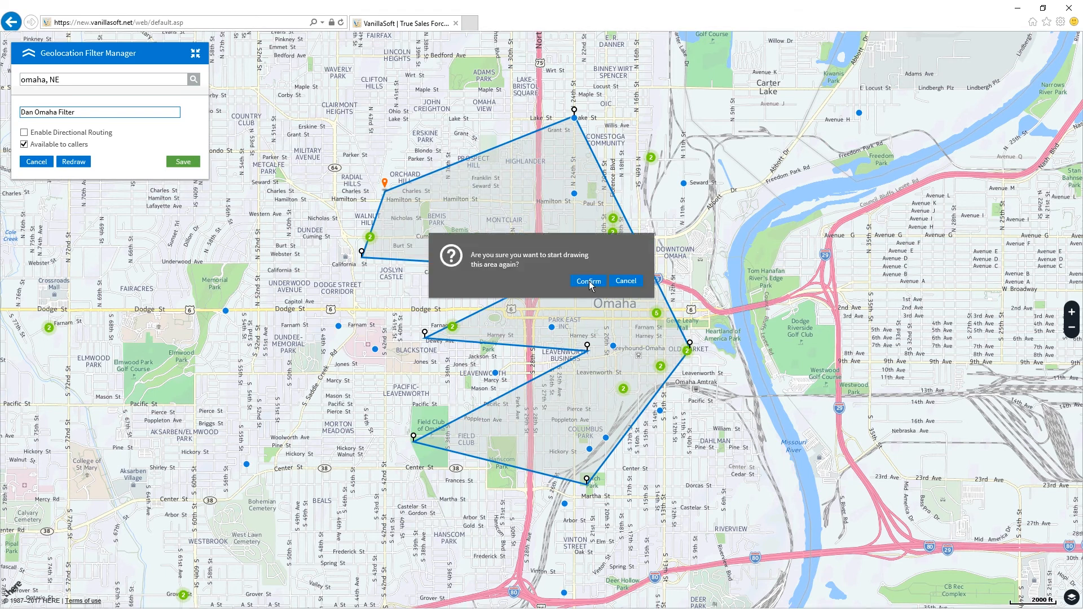
left_click(589, 282)
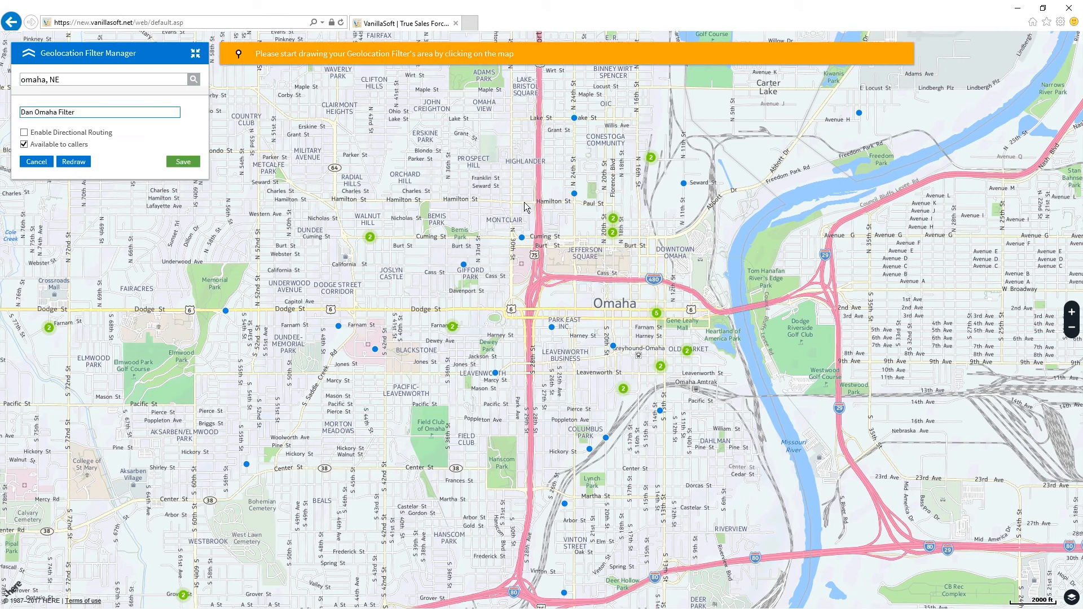
Draw a closed four-sided filter area over downtown Omaha, east of highway 75 from Wirt St down to Dahlman
left_click(547, 83)
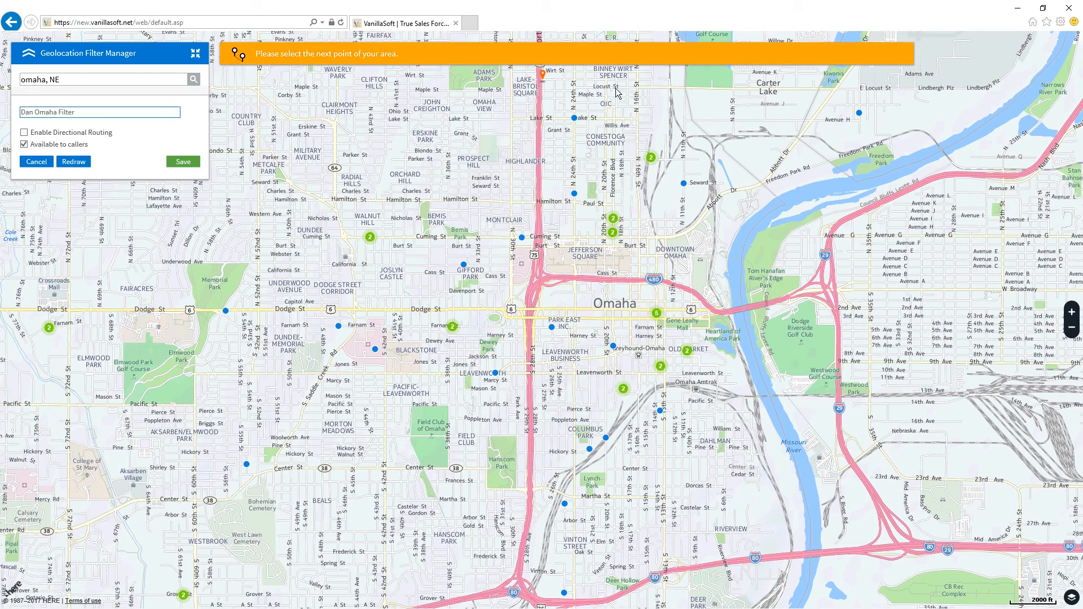
left_click(670, 77)
left_click(730, 421)
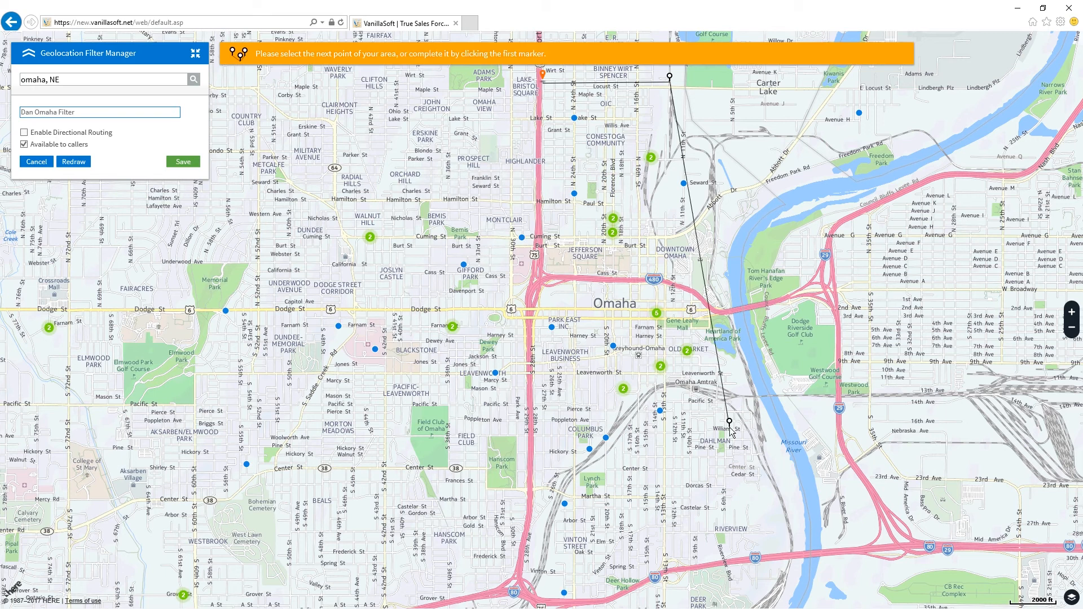
left_click(539, 416)
left_click(542, 83)
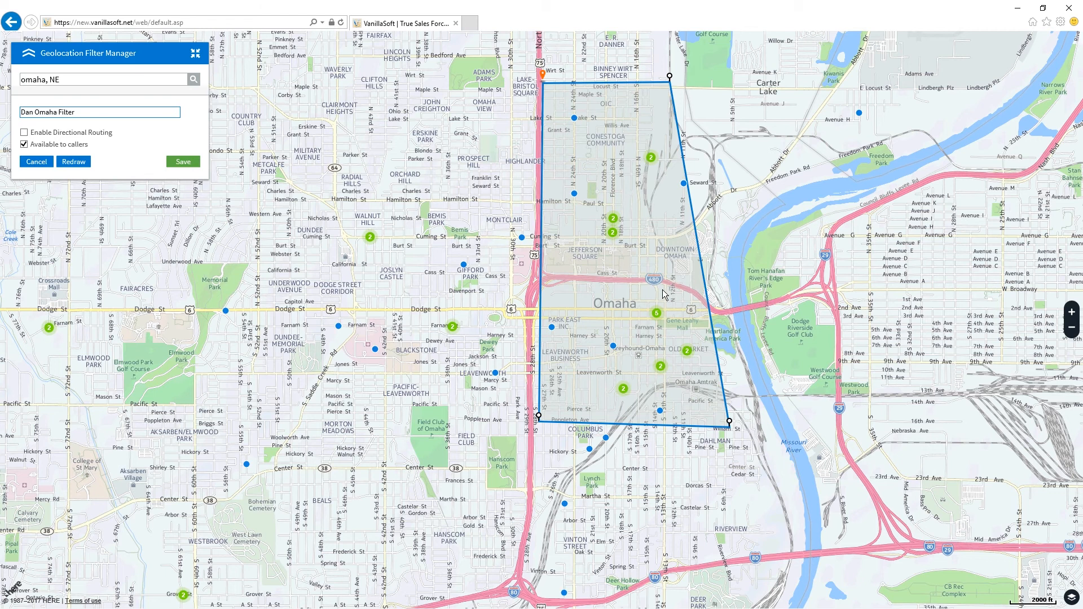
Try directional routing on the new filter, moving its marker around the drawn area, and turn the option off again
left_click(24, 133)
mouse_move(677, 61)
left_mouse_down()
mouse_move(663, 56)
mouse_move(607, 154)
left_mouse_up()
mouse_move(632, 211)
left_mouse_down()
mouse_move(612, 152)
mouse_move(614, 98)
left_mouse_up()
left_click_drag(606, 79, 609, 82)
left_click(100, 136)
Save the new Omaha geolocation filter with directional routing off and availability to callers on
scroll(503, 181, "down", 1)
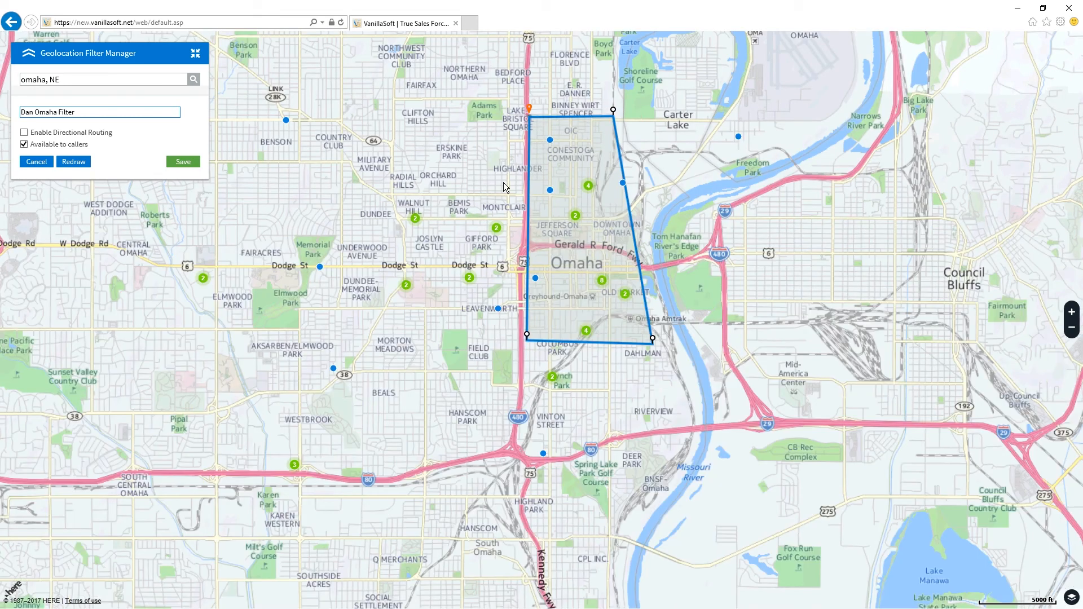
scroll(503, 181, "down", 1)
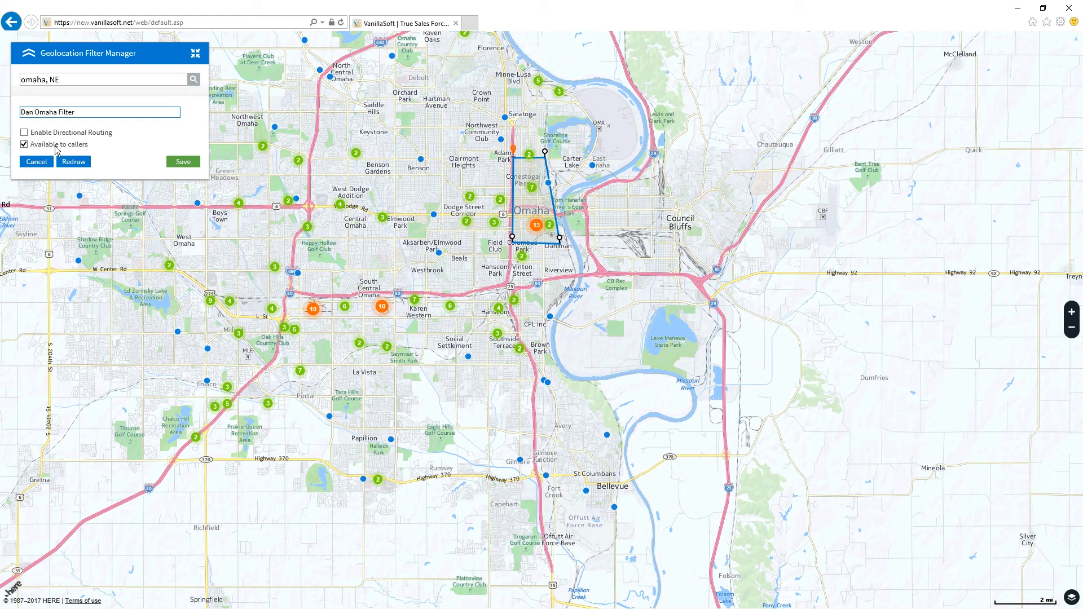
left_click(184, 164)
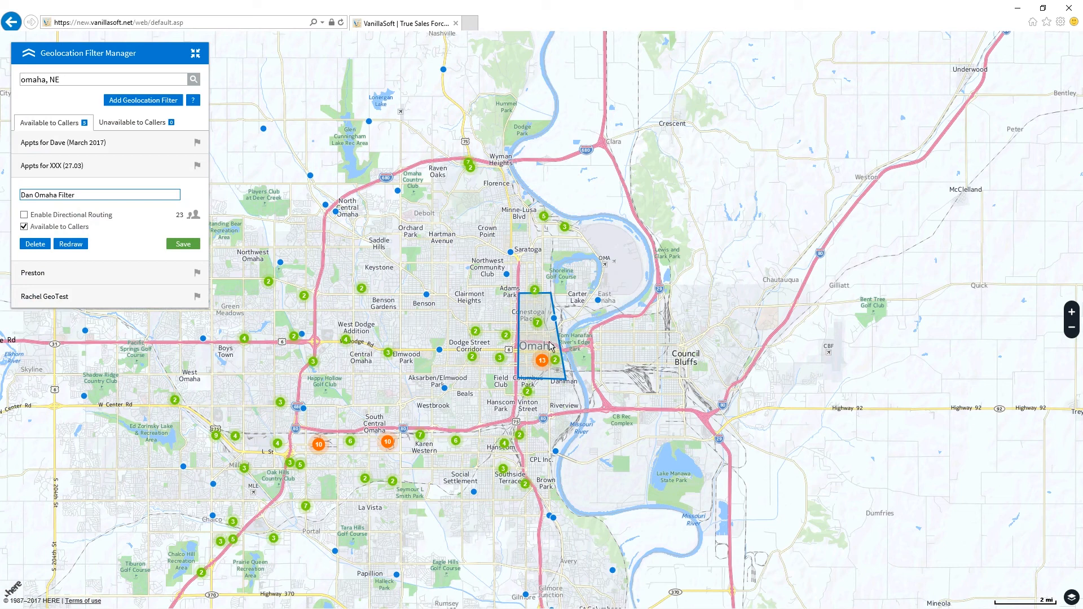
View the March 2017 appointments filter, exit full screen, and find the new Omaha filter in the Intellective Routing geolocation filter list
mouse_move(193, 224)
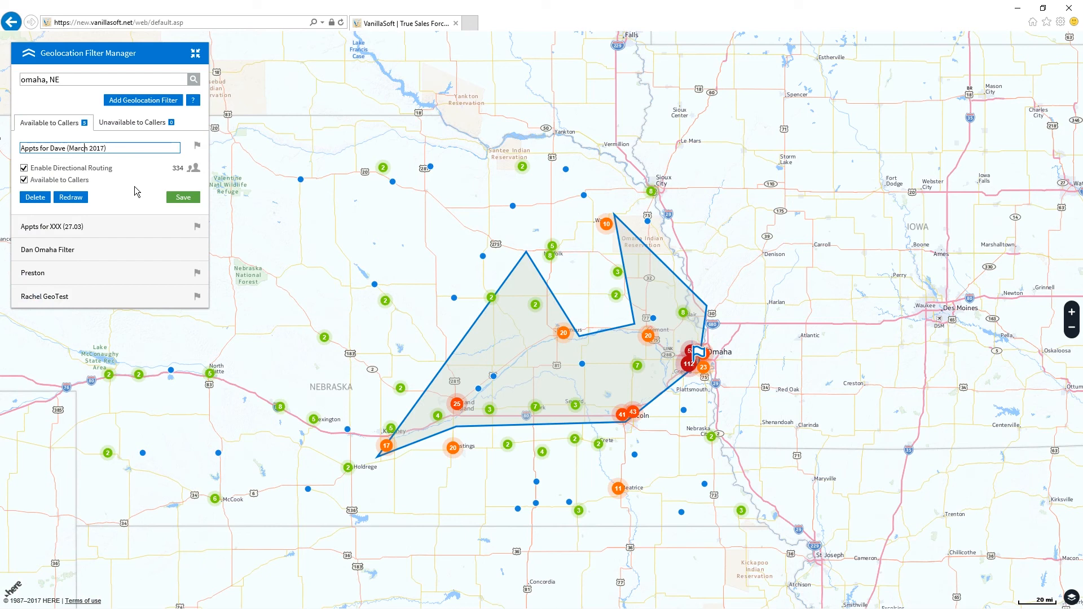
left_click(195, 53)
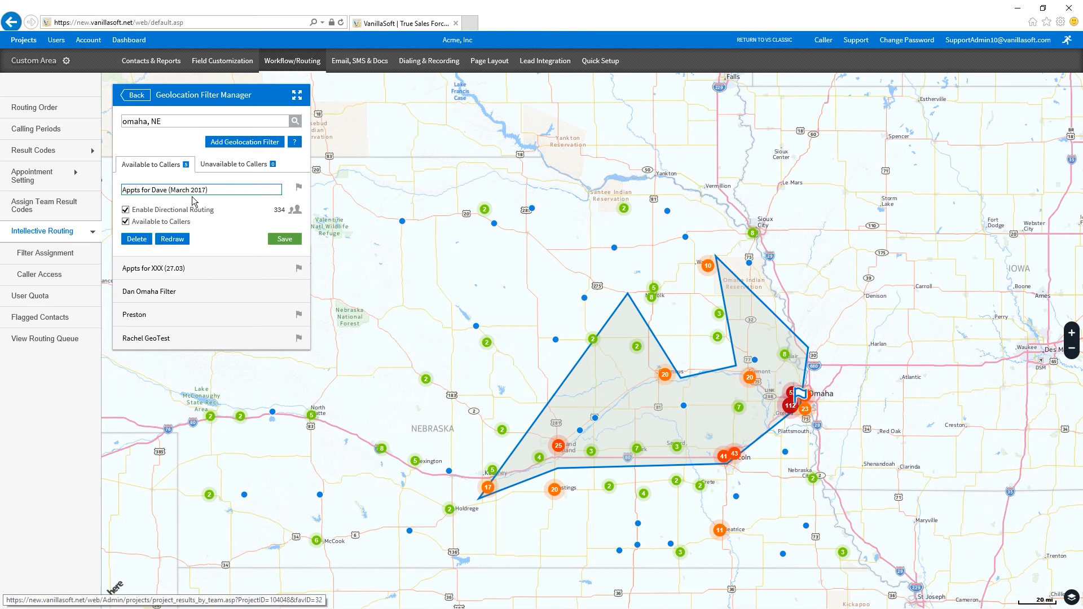
left_click(59, 238)
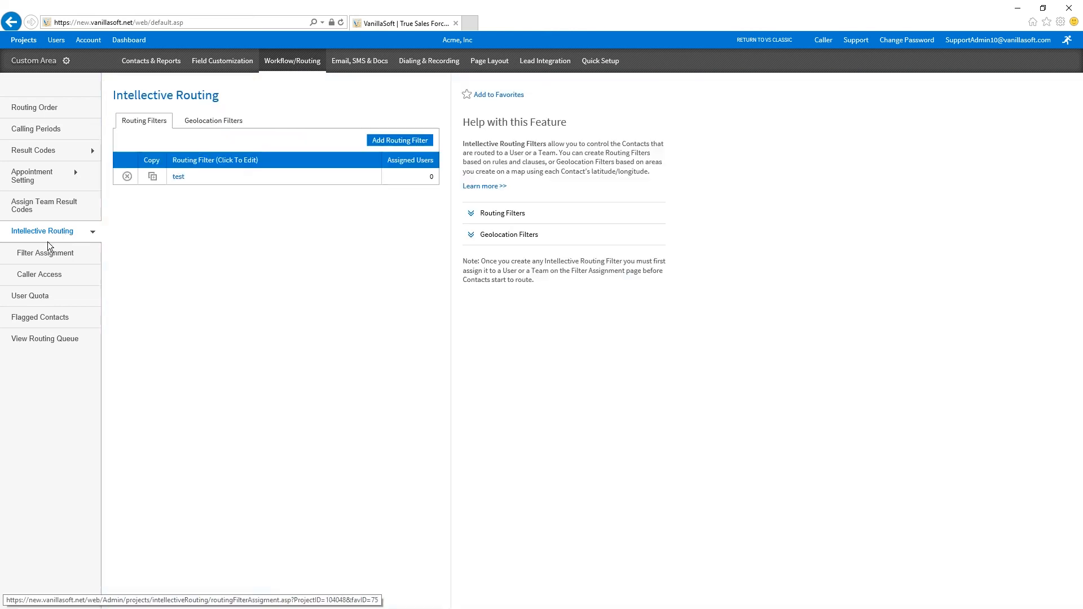
left_click(195, 126)
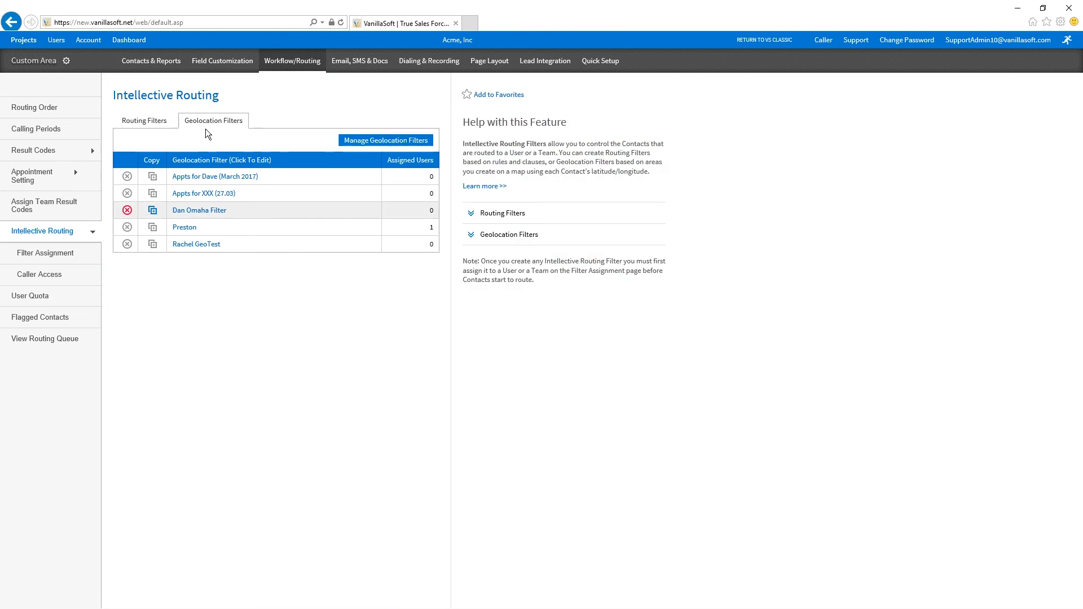
left_click_drag(227, 210, 173, 211)
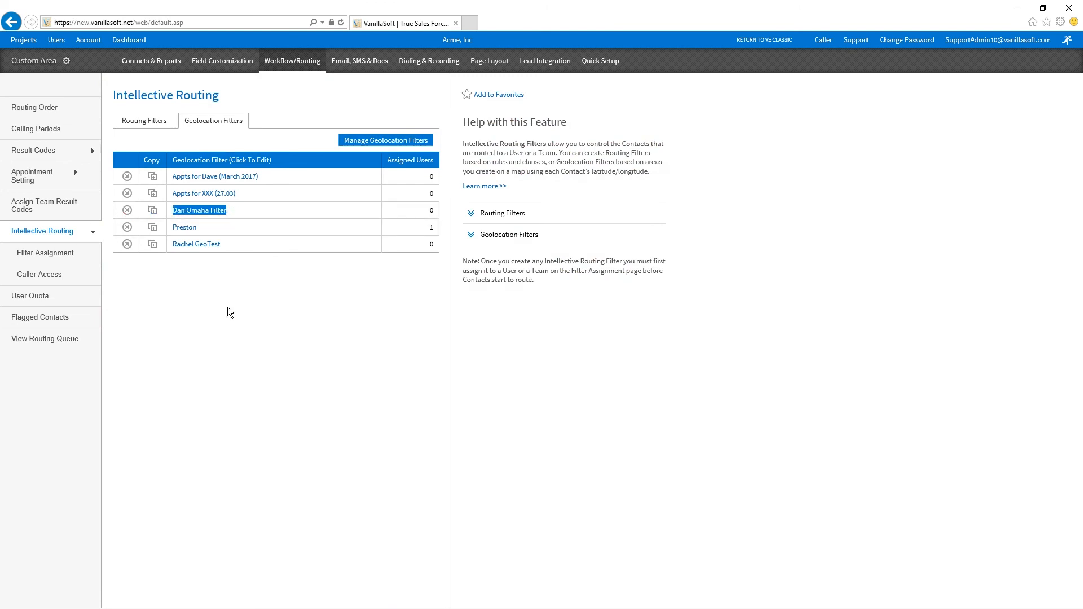
In the by-user filter assignment, expand the first project user and set that user's proximity filter to the Omaha filter
left_click(56, 256)
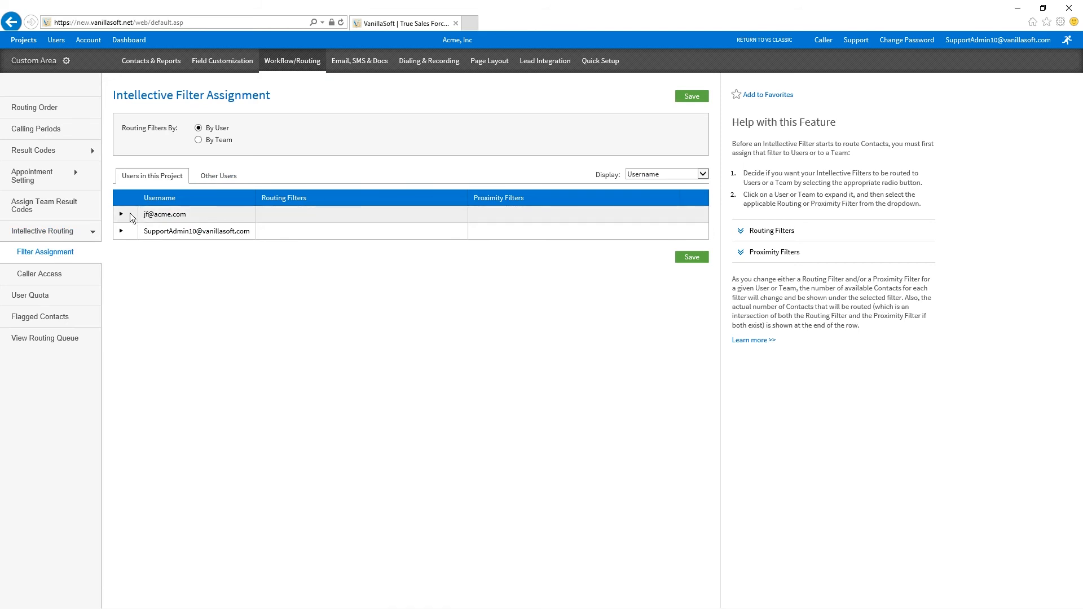
left_click(283, 207)
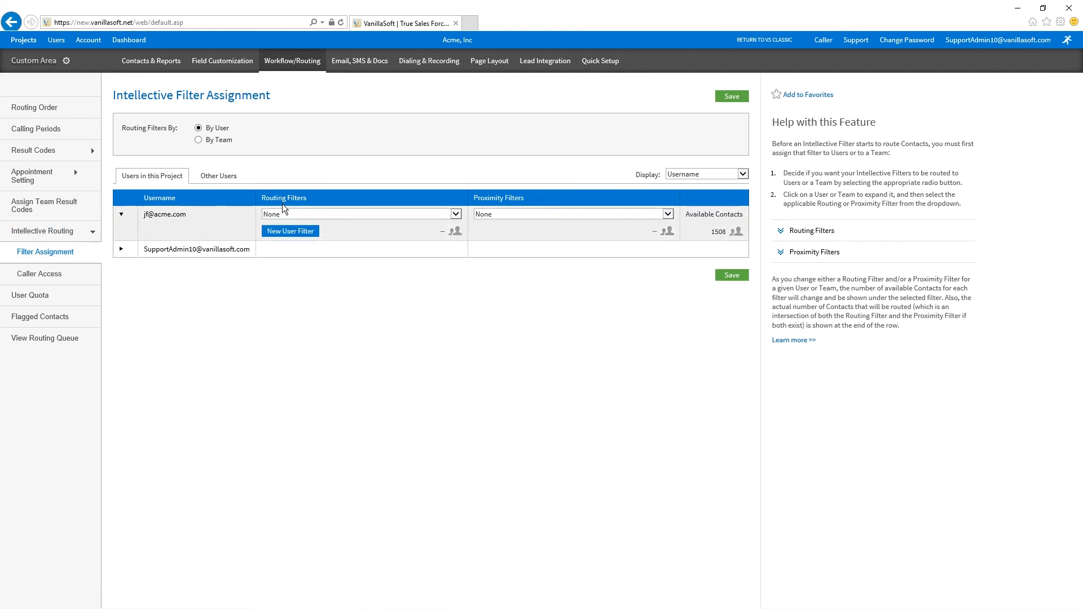
left_click(566, 216)
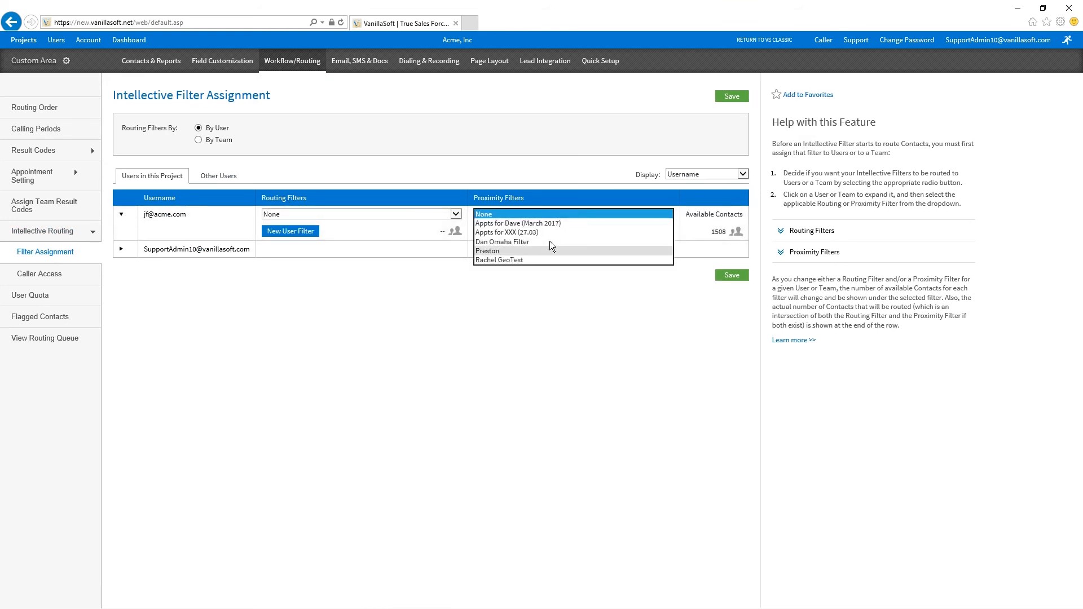
left_click(574, 299)
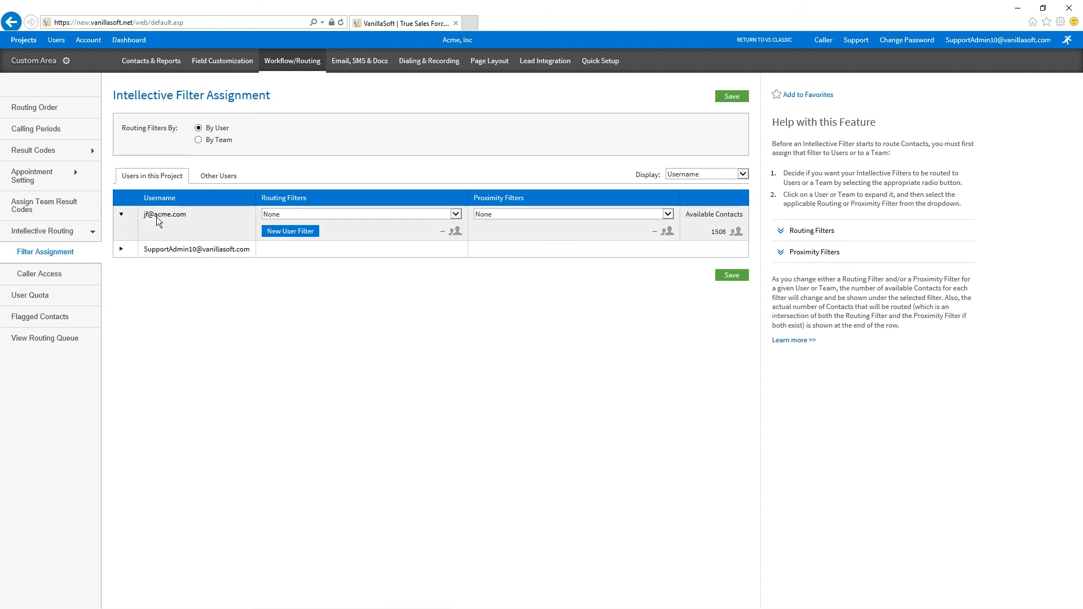
mouse_move(718, 237)
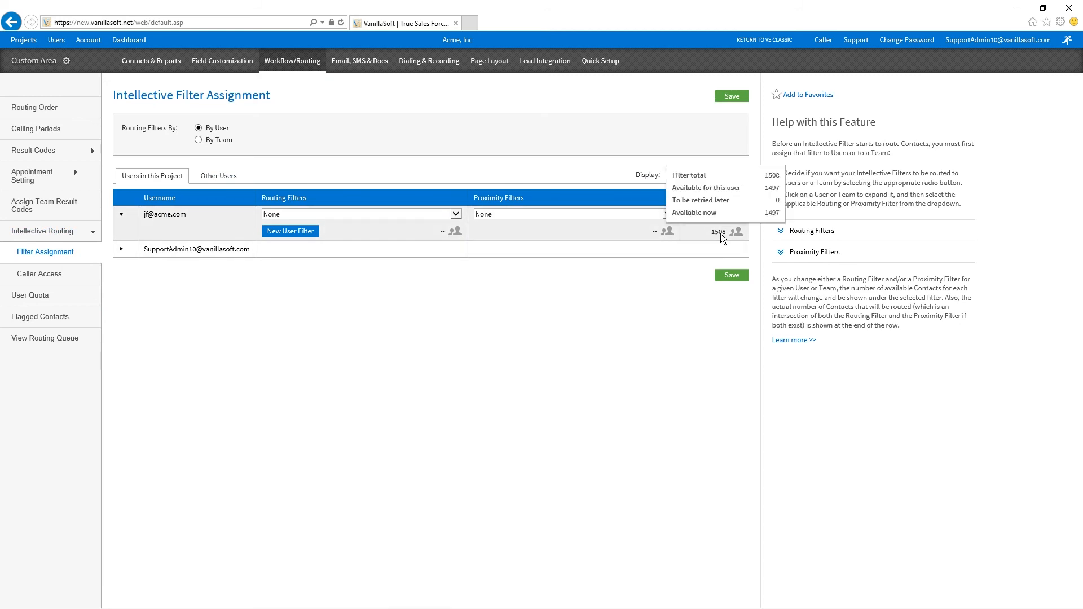
left_click(525, 214)
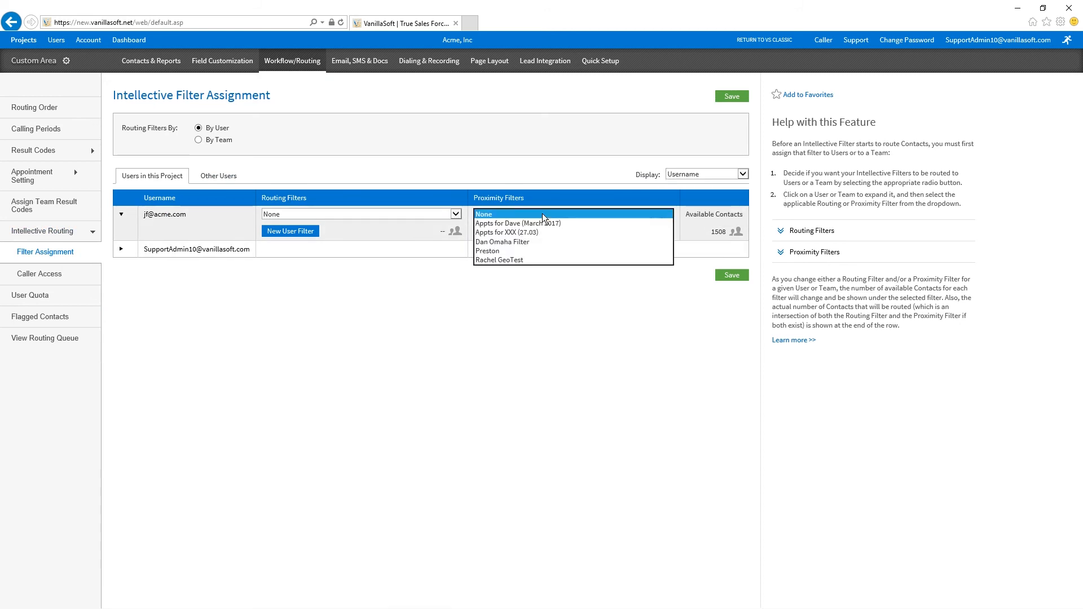
left_click(529, 243)
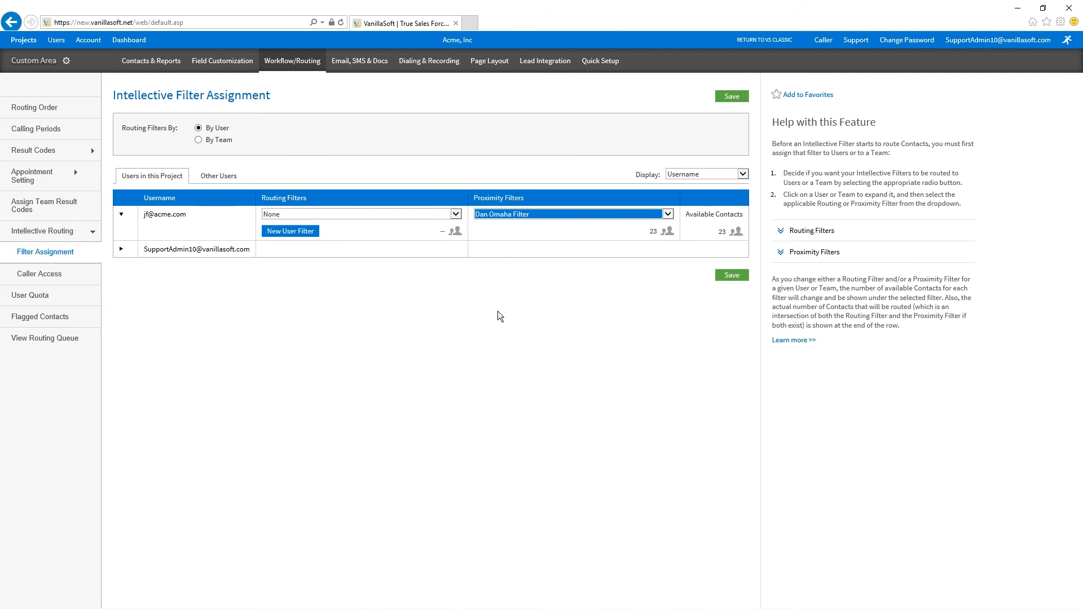
Set the same user's routing filter to test and check the available contact breakdown for the combined filters
left_click(409, 218)
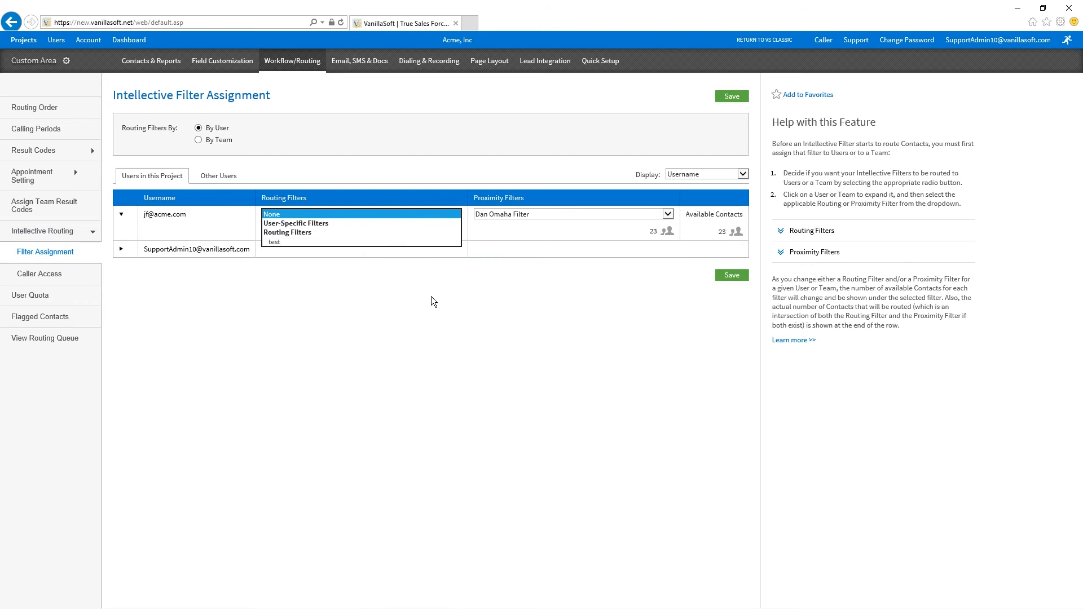
left_click(367, 246)
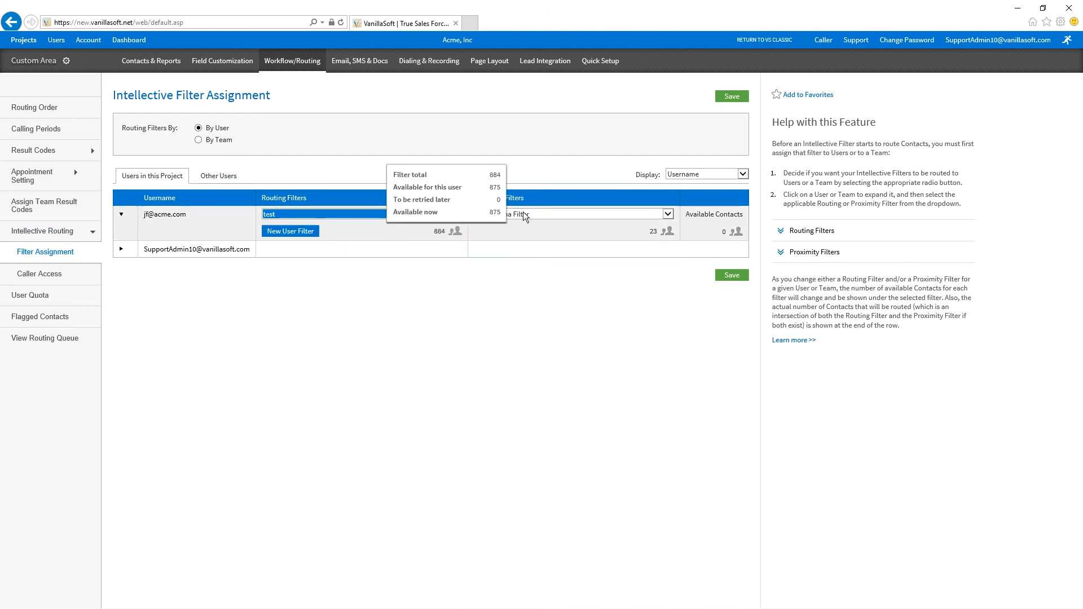
mouse_move(734, 233)
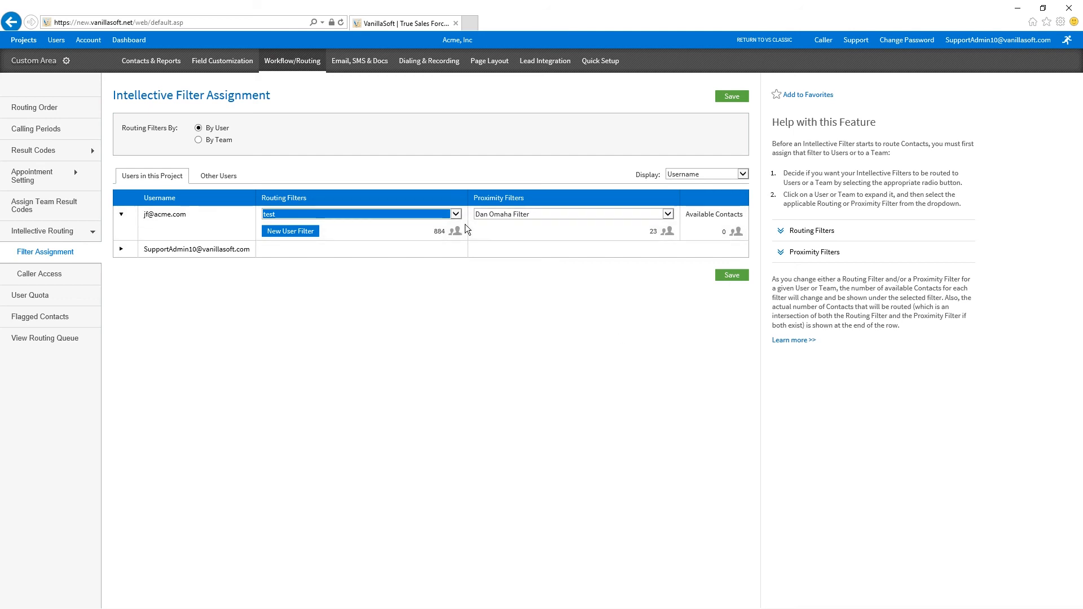
left_click(512, 337)
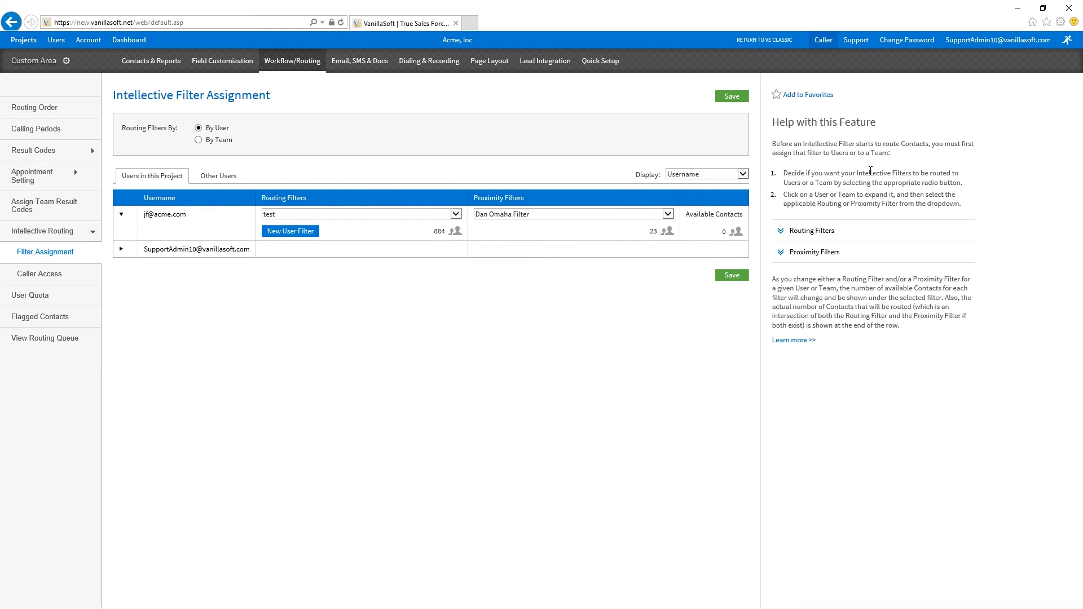
Switch to the caller view and choose the Omaha filter as the proximity routing filter under My CRM's Intellective Routing Filters
left_click(822, 40)
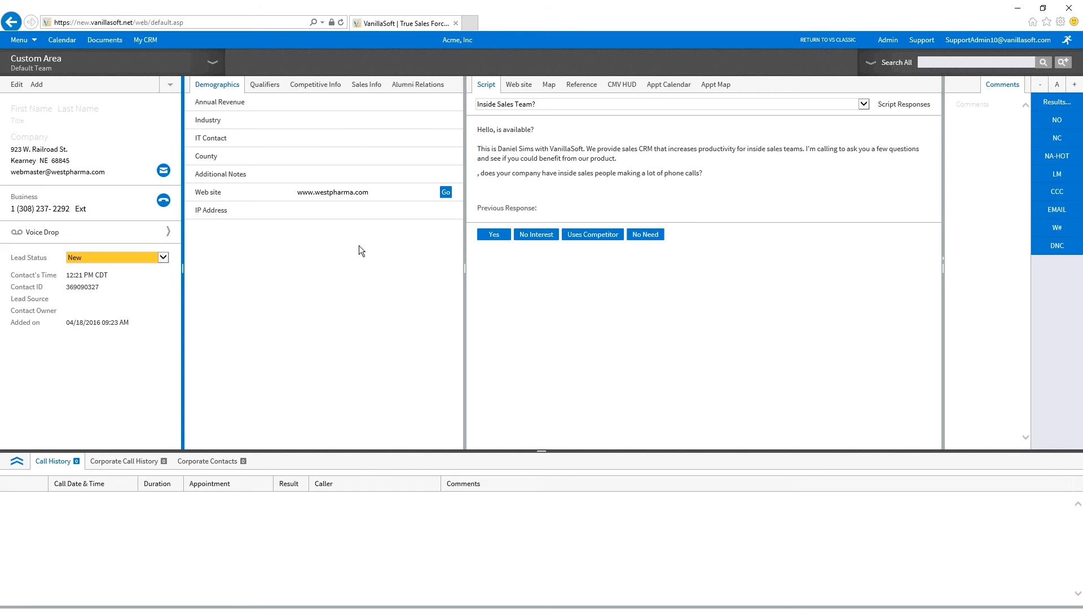
left_click(148, 40)
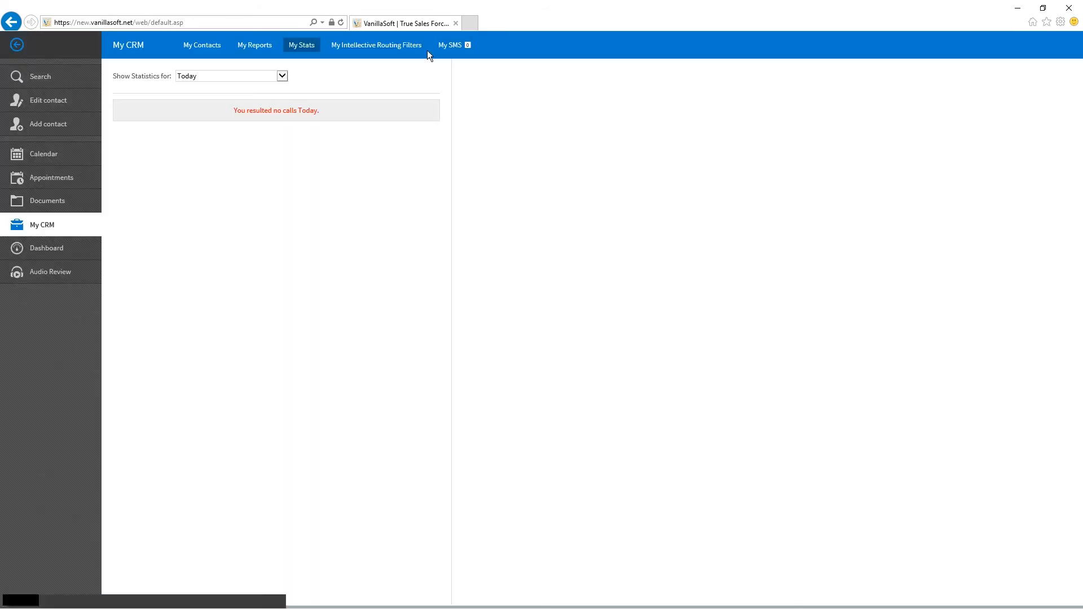
left_click(381, 50)
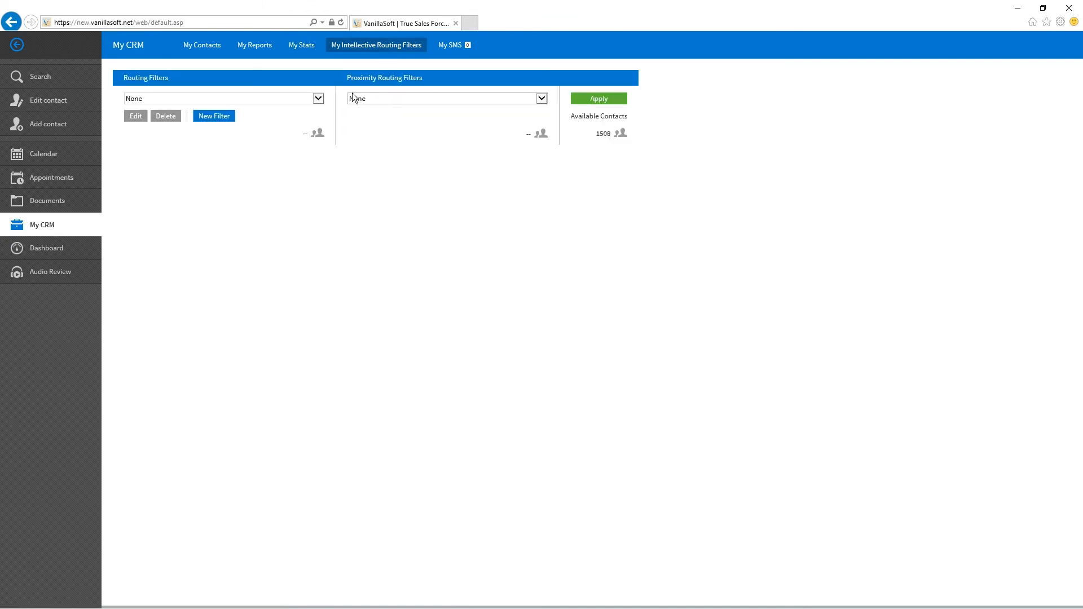
left_click(446, 99)
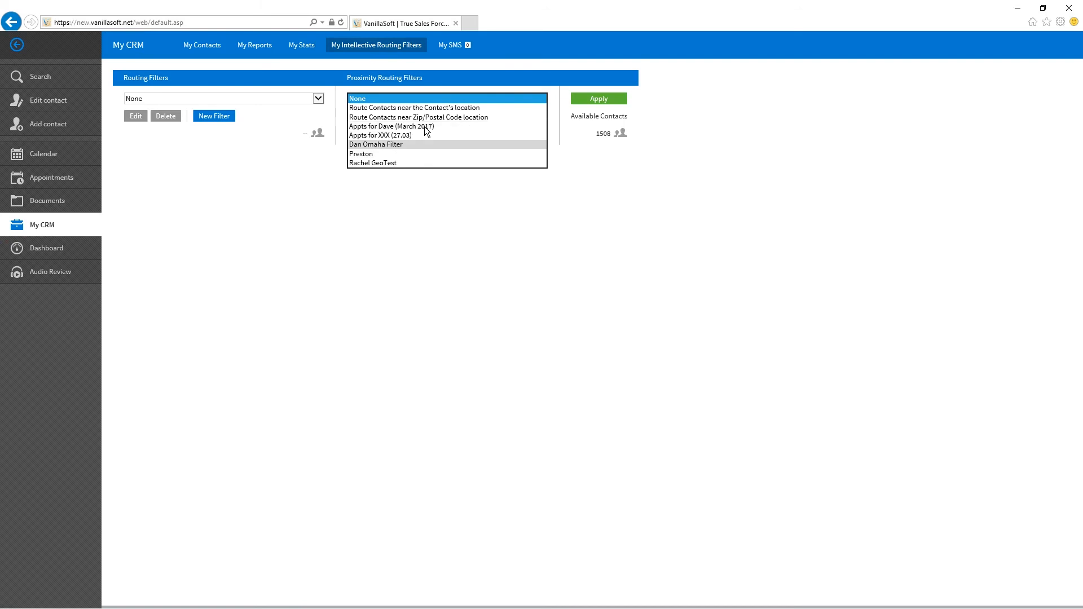
left_click(424, 141)
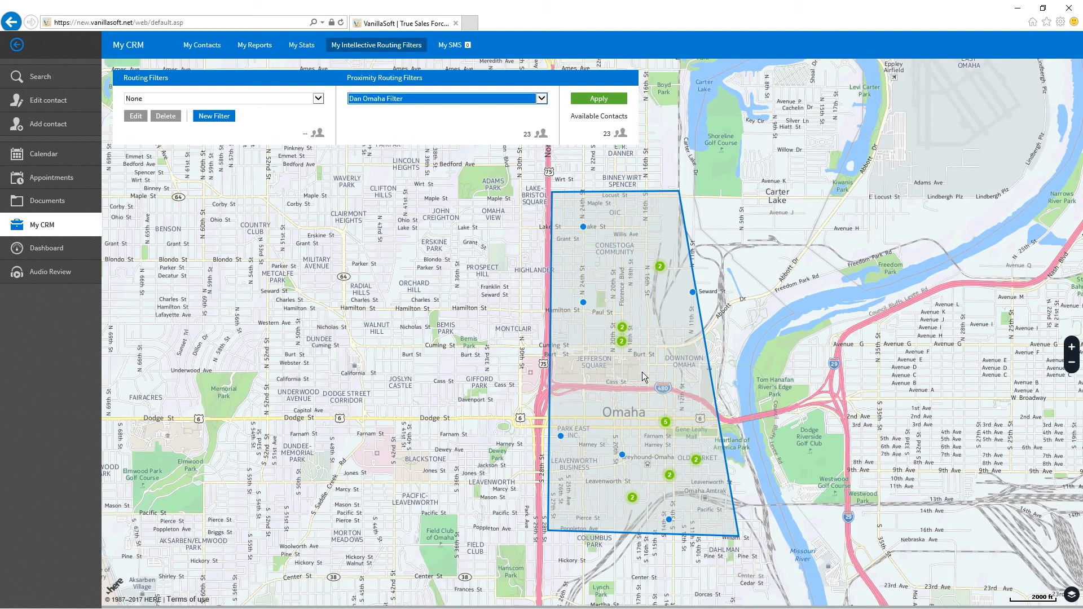
Review the other proximity routing options while keeping the Omaha filter, and look at its contacts on a wider map
left_click(473, 97)
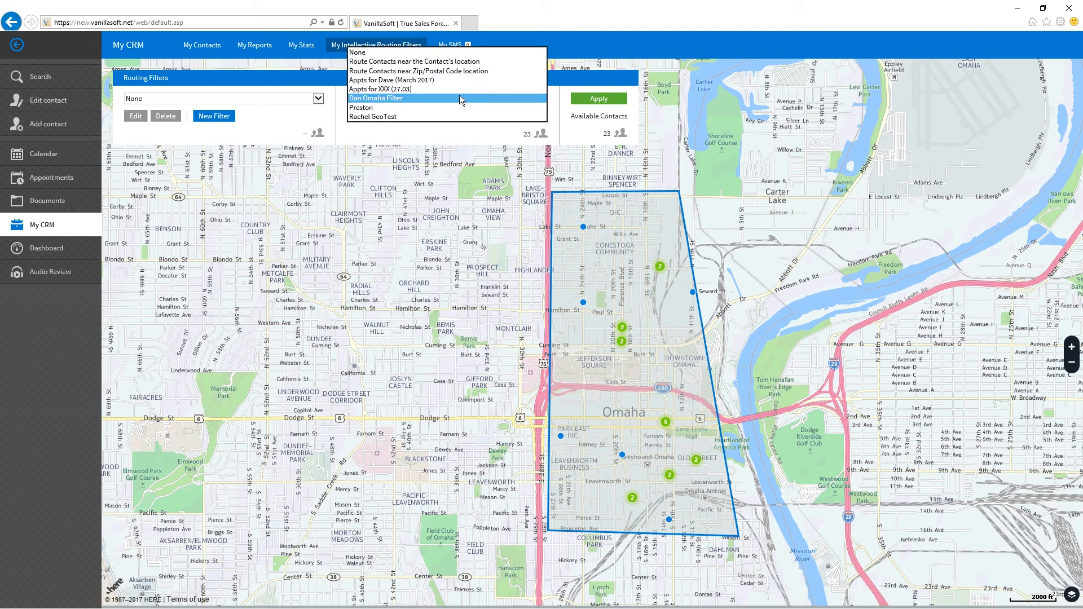
left_click(461, 98)
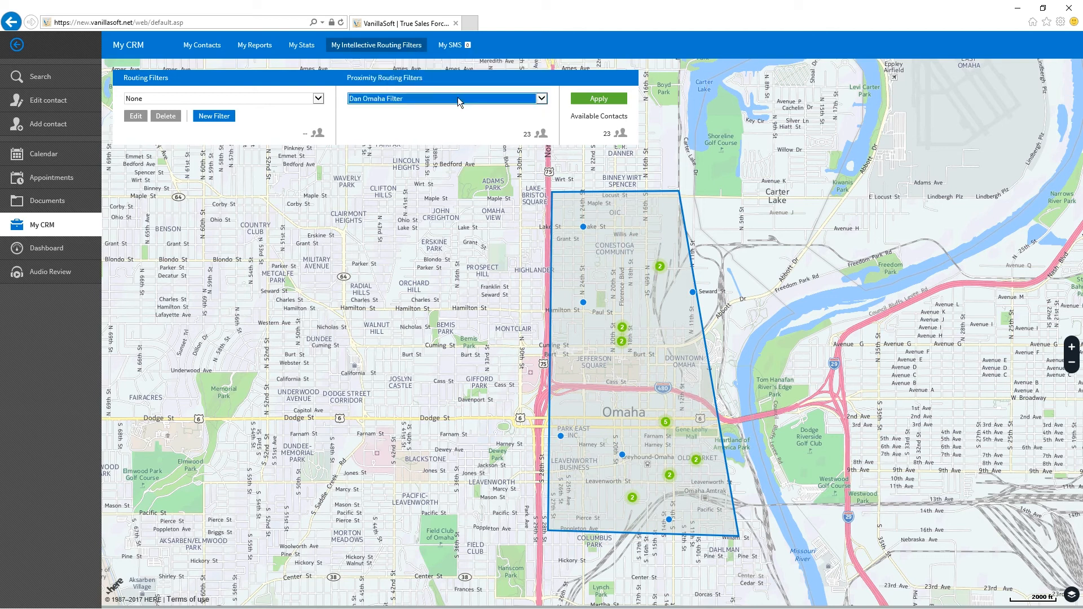
left_click(328, 106)
triple_click(353, 77)
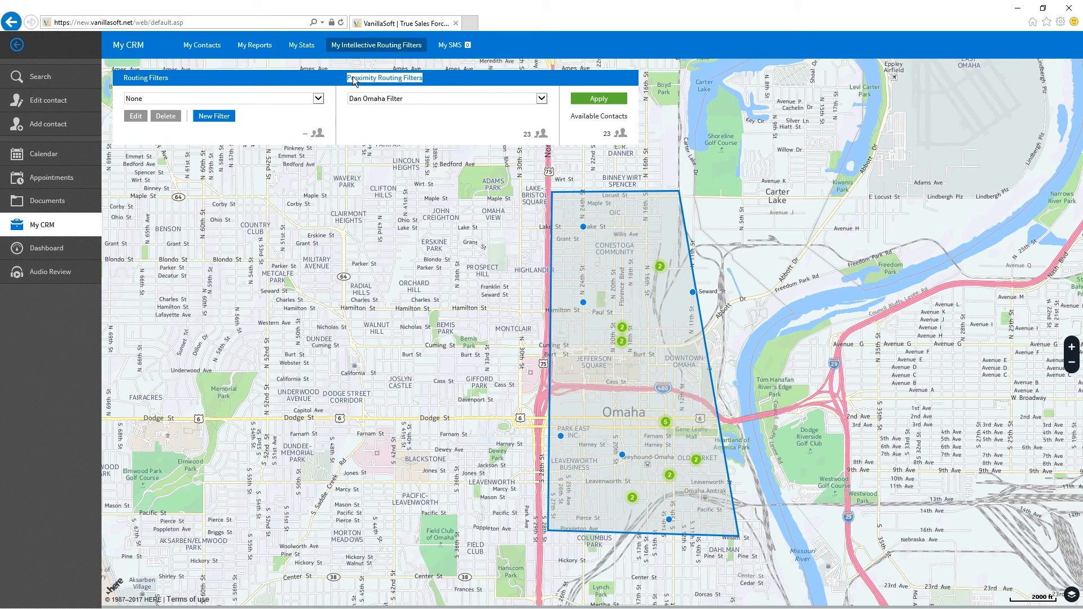
left_click(405, 122)
left_click(381, 99)
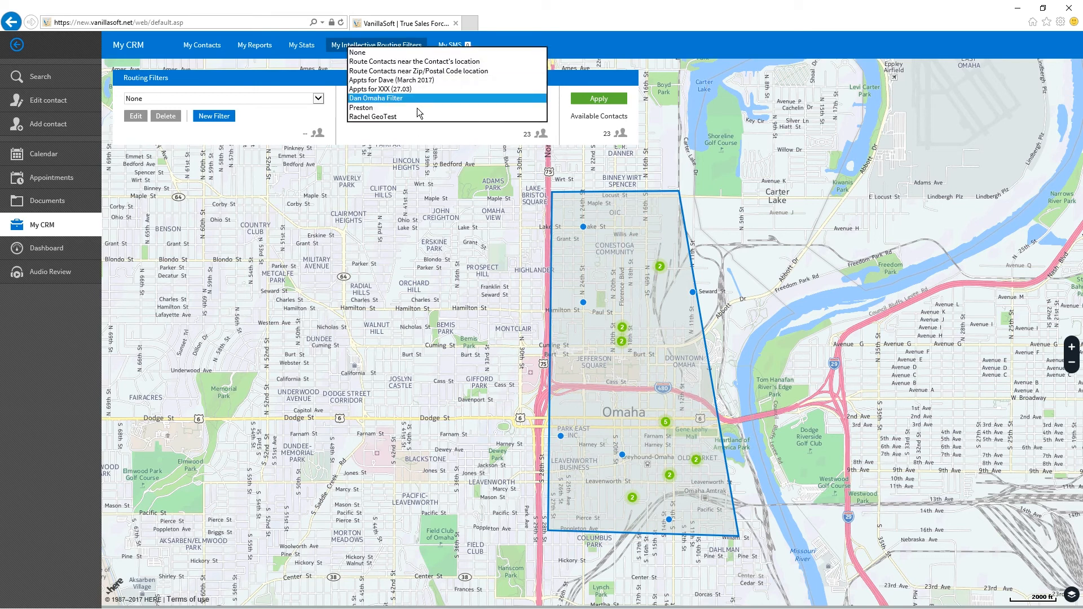
left_click(418, 107)
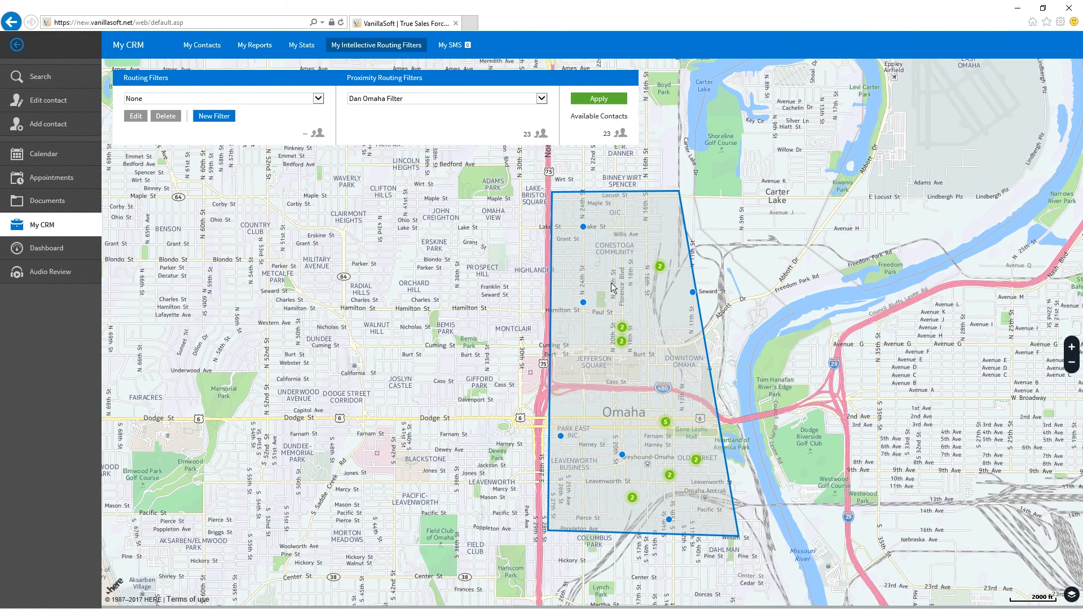
scroll(613, 288, "down", 1)
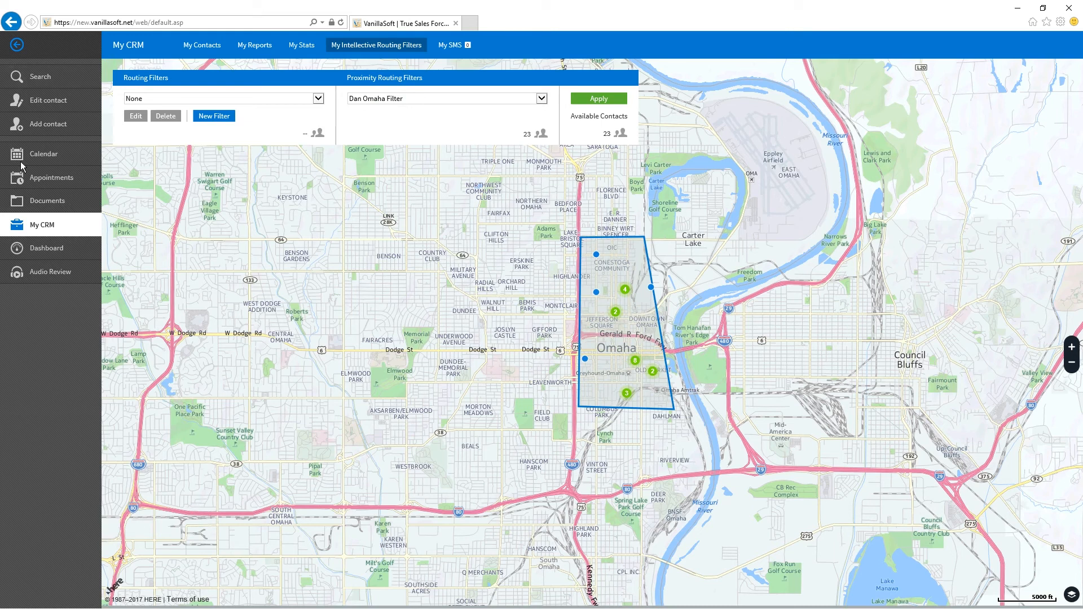
Return to the admin side and open Intellective Routing in the Acme Sales Leads project
left_click(17, 51)
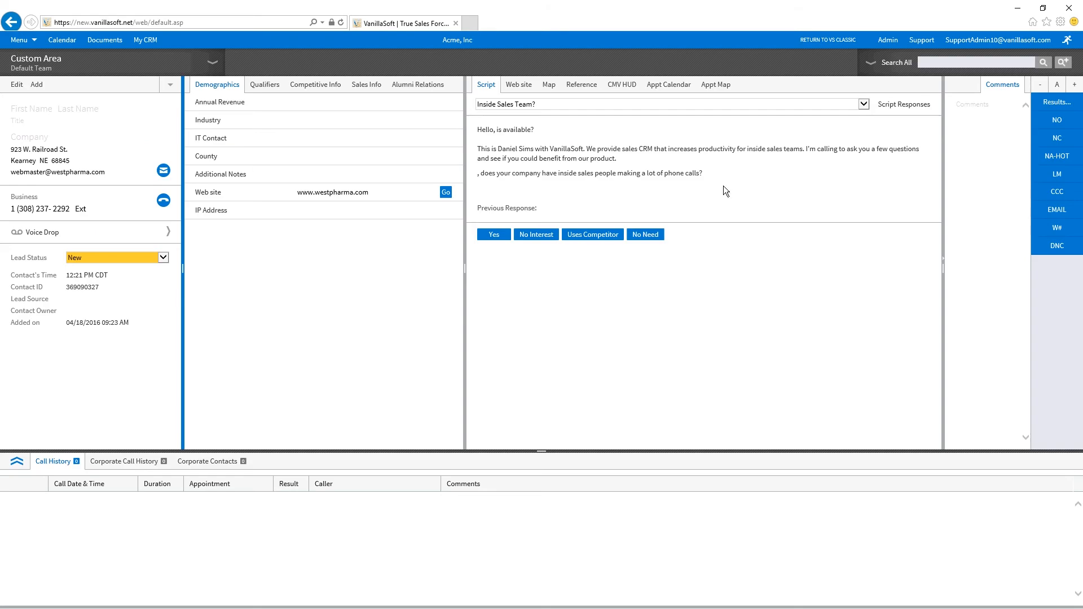
left_click(888, 40)
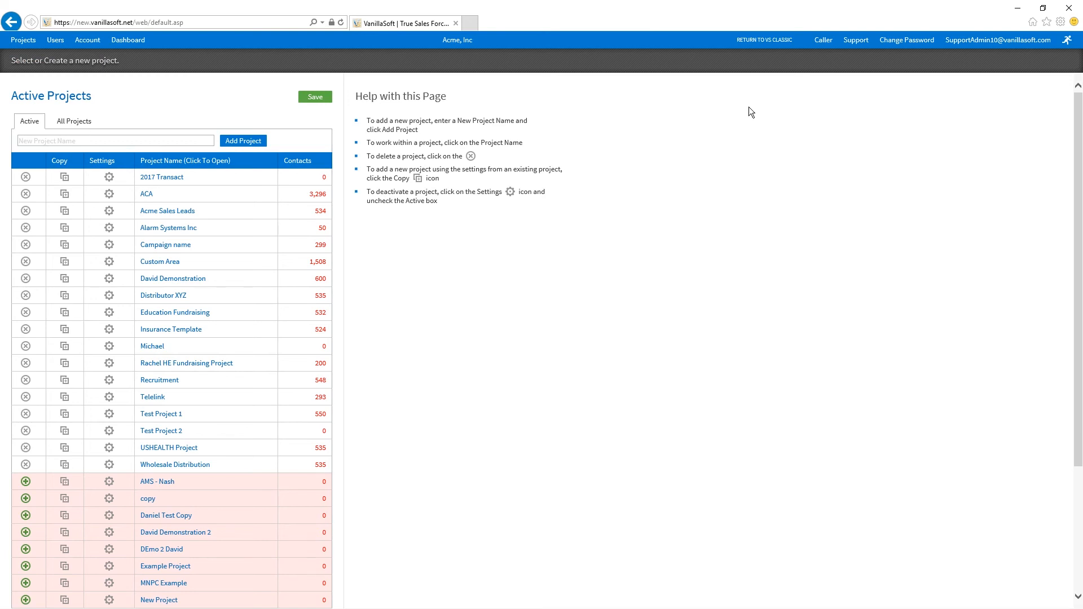
left_click(178, 211)
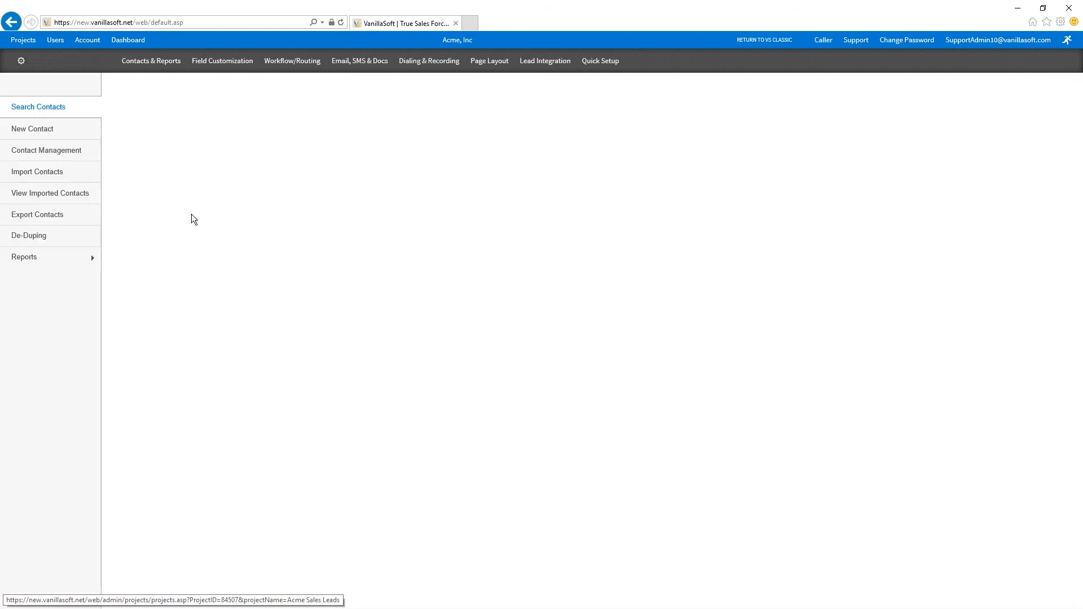
mouse_move(292, 61)
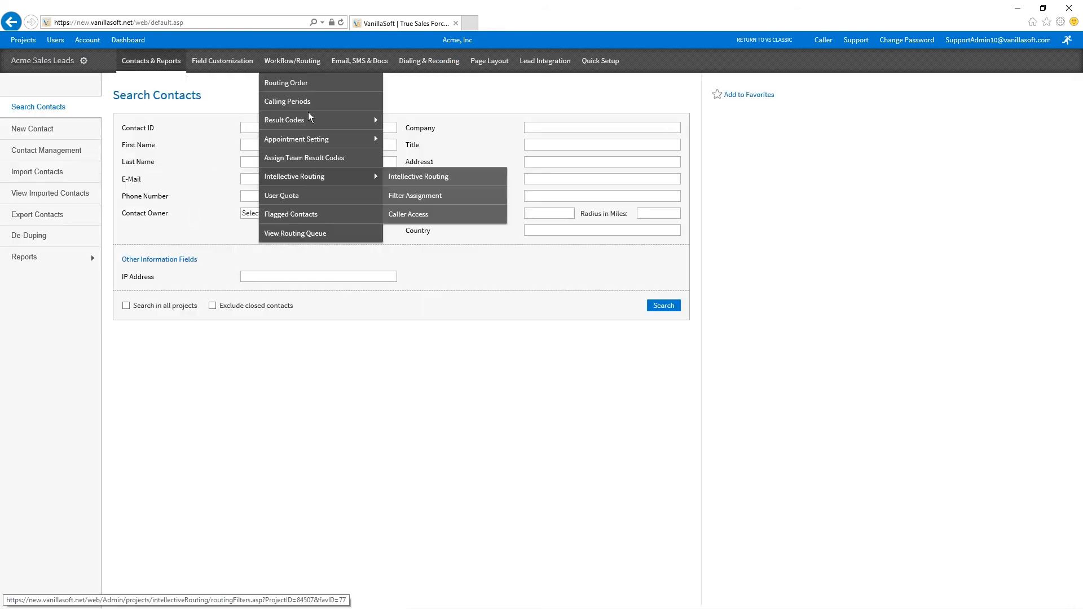
left_click(293, 174)
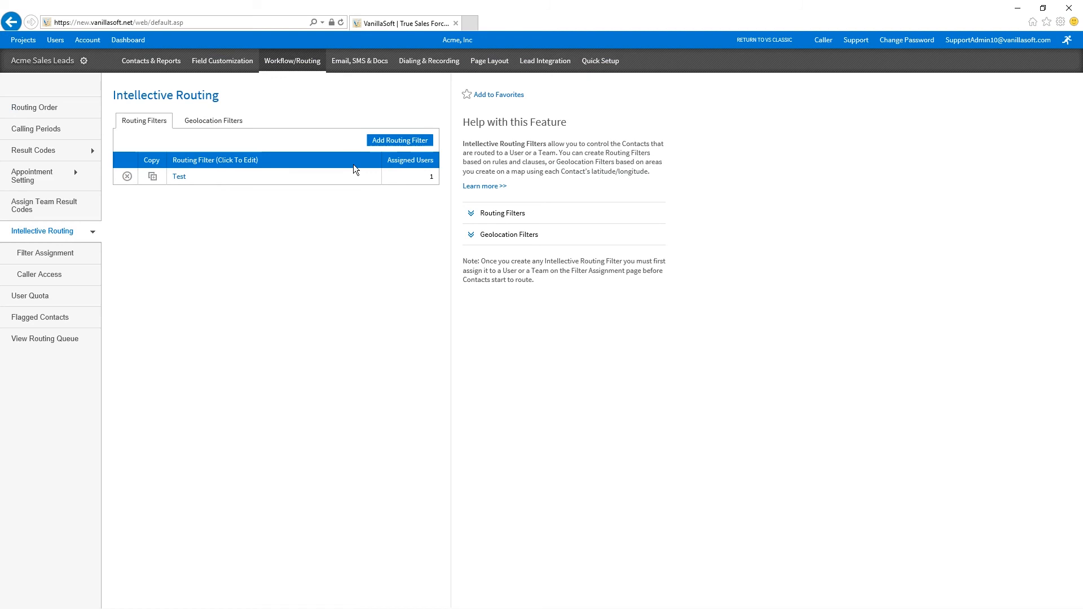
Add a new routing filter and name it with the presenter's first name followed by Test
left_click(400, 141)
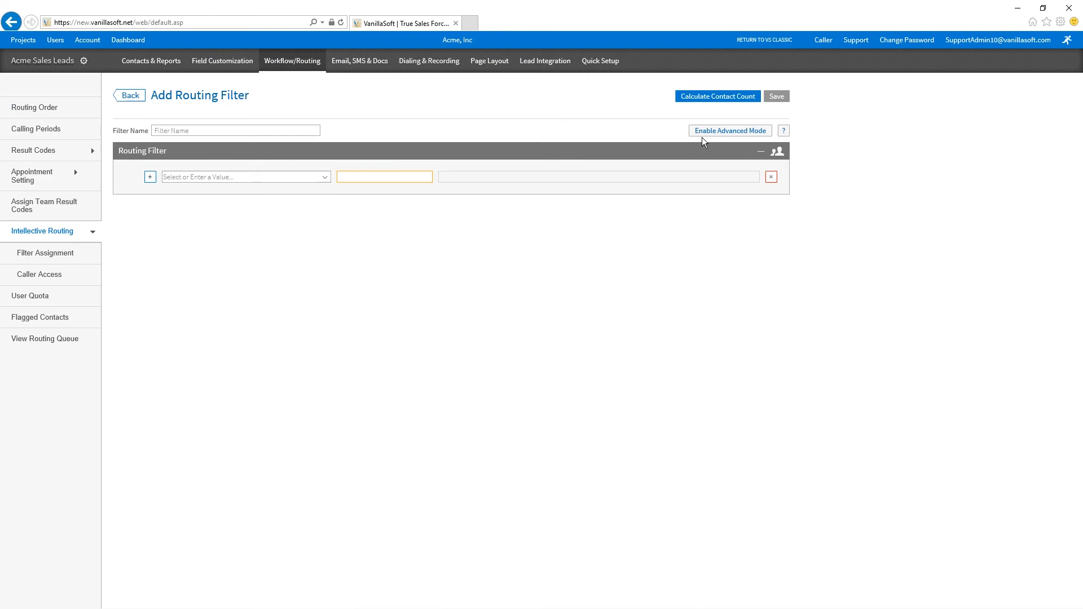
left_click(247, 131)
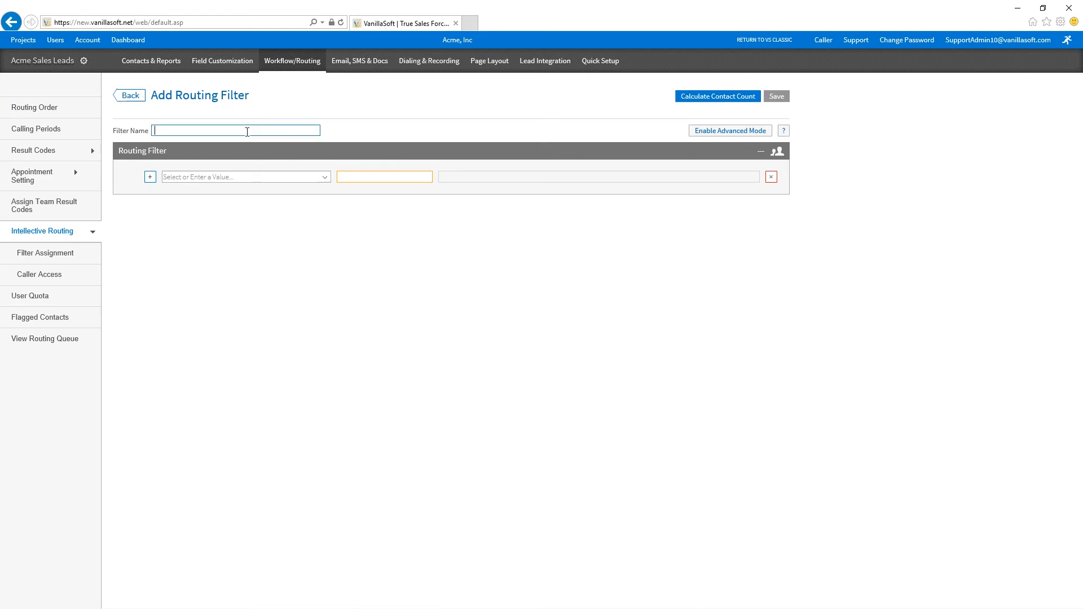
type("Dan Test")
left_click(503, 294)
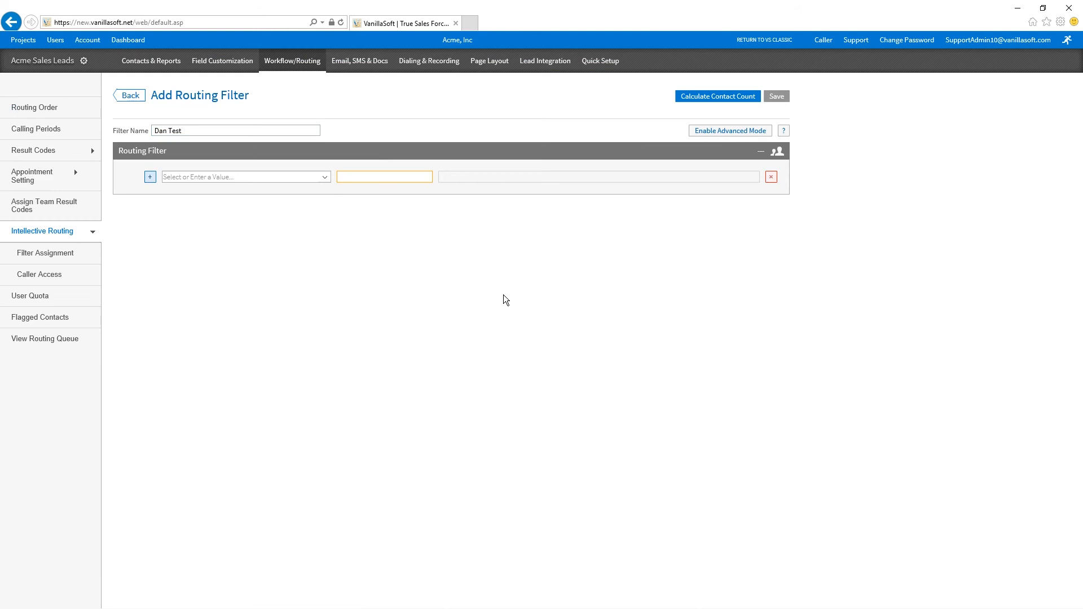
Set the new routing filter's first condition to the contact field Email with the operator Not Blank
left_click(325, 177)
scroll(271, 245, "down", 3)
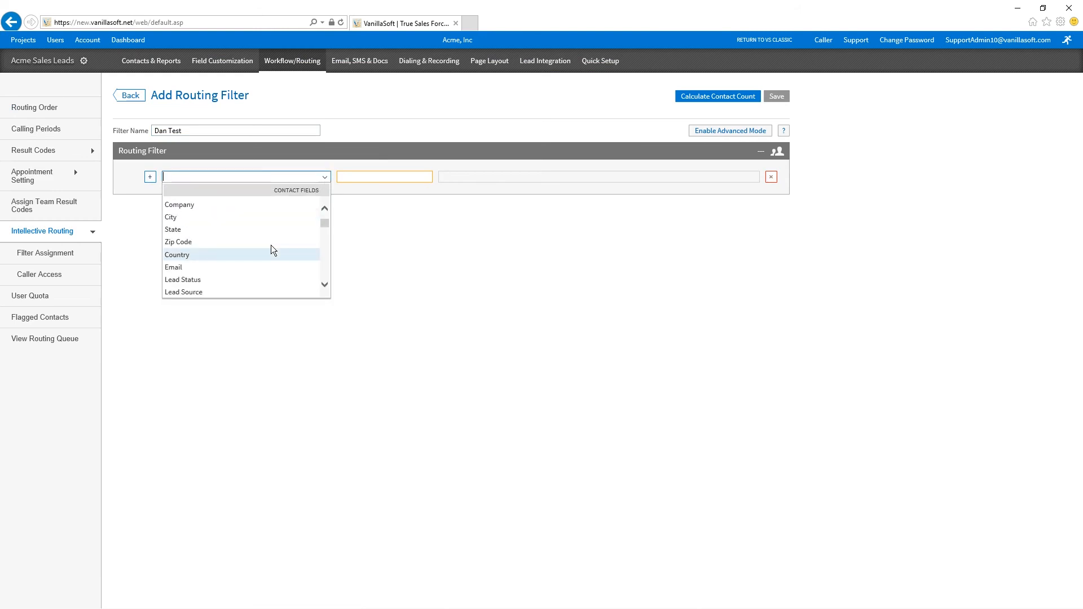
left_click(232, 263)
left_click(426, 176)
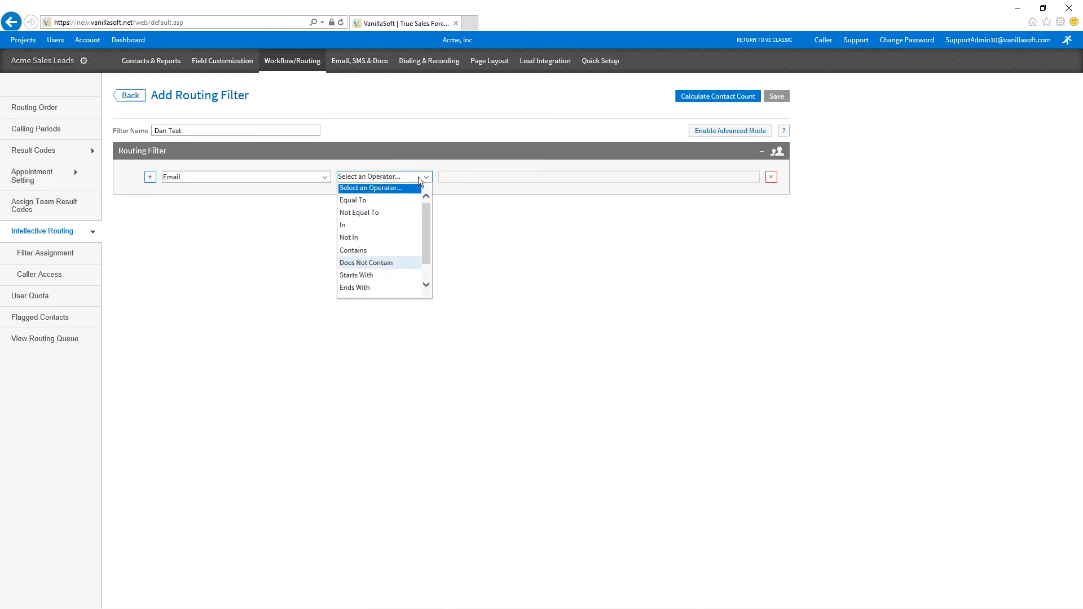
scroll(368, 276, "down", 2)
left_click(368, 276)
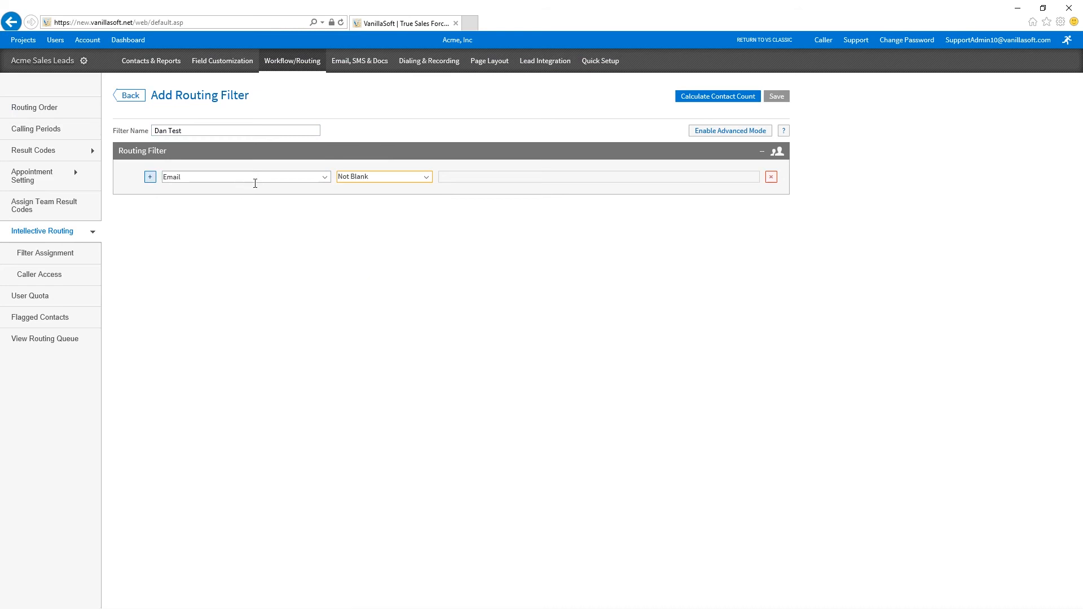
left_click(208, 172)
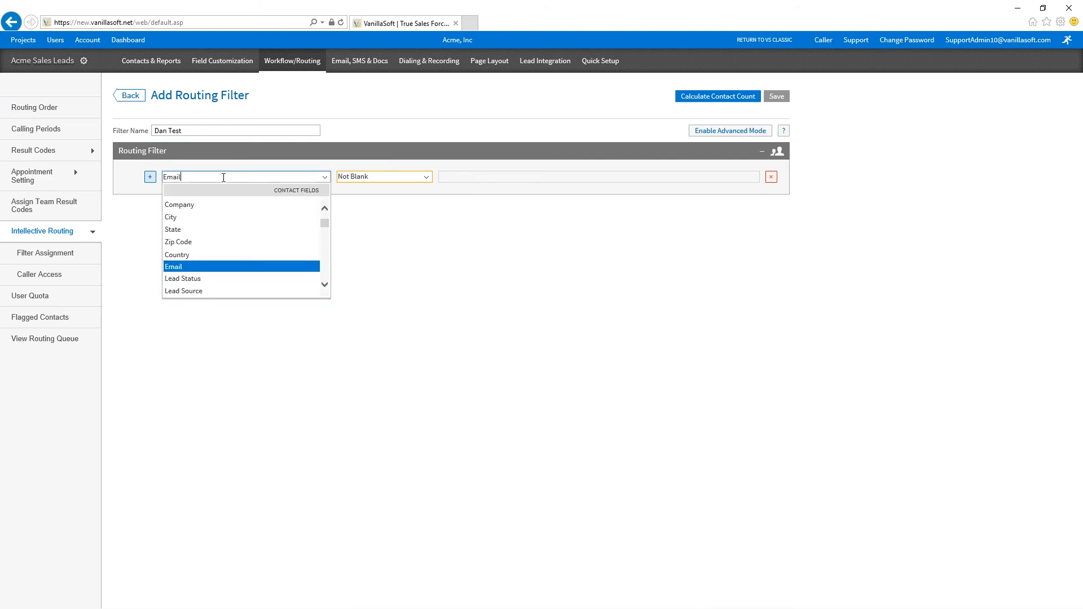
left_click(389, 177)
left_click(391, 179)
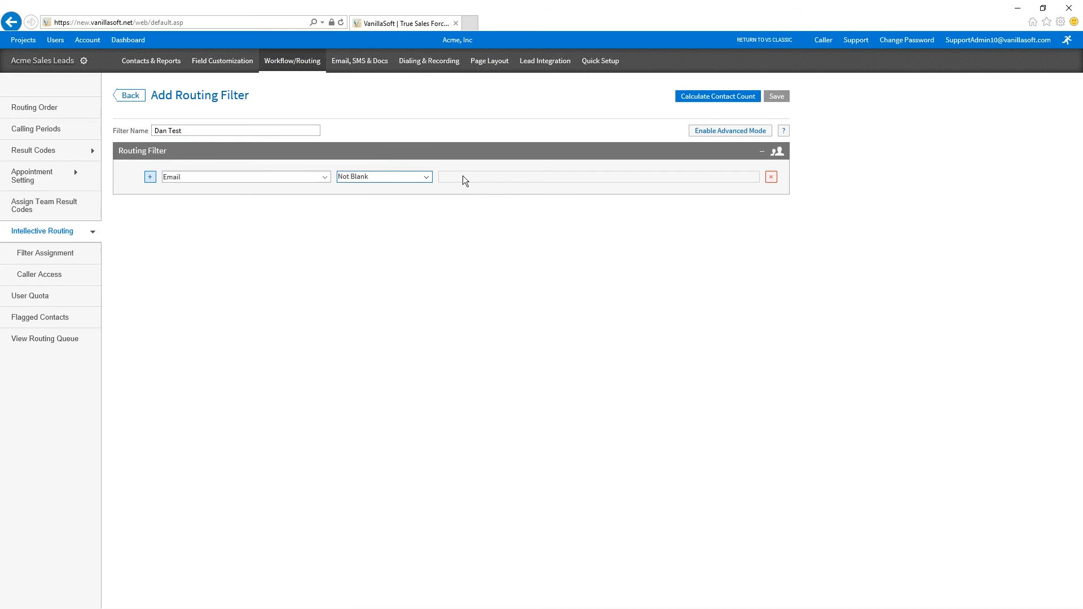
Try the Starts With operator on the Email condition, and return it to Not Blank
left_click(356, 177)
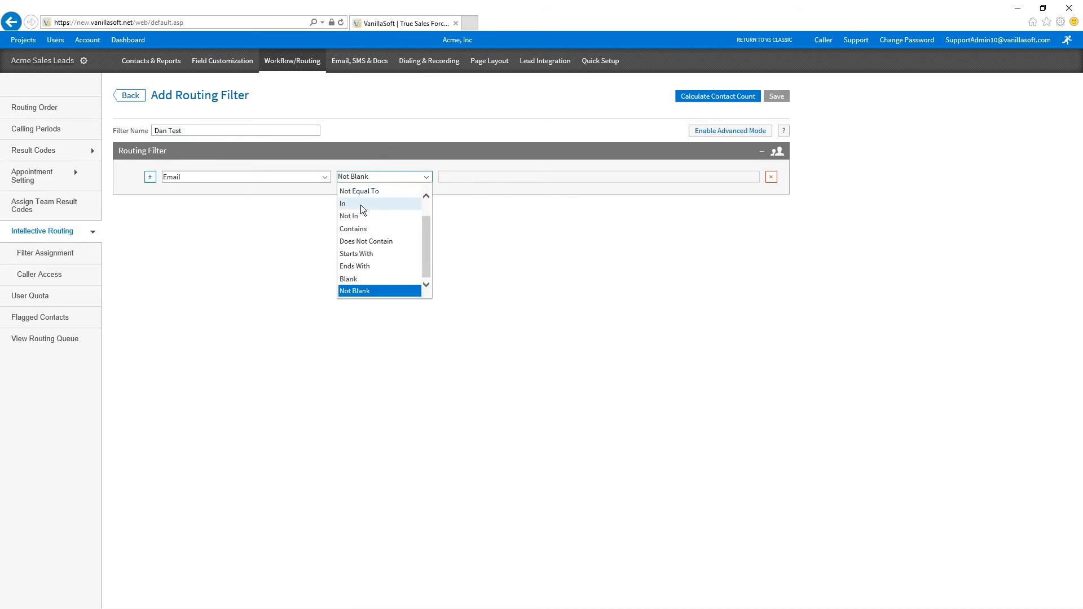
left_click(371, 254)
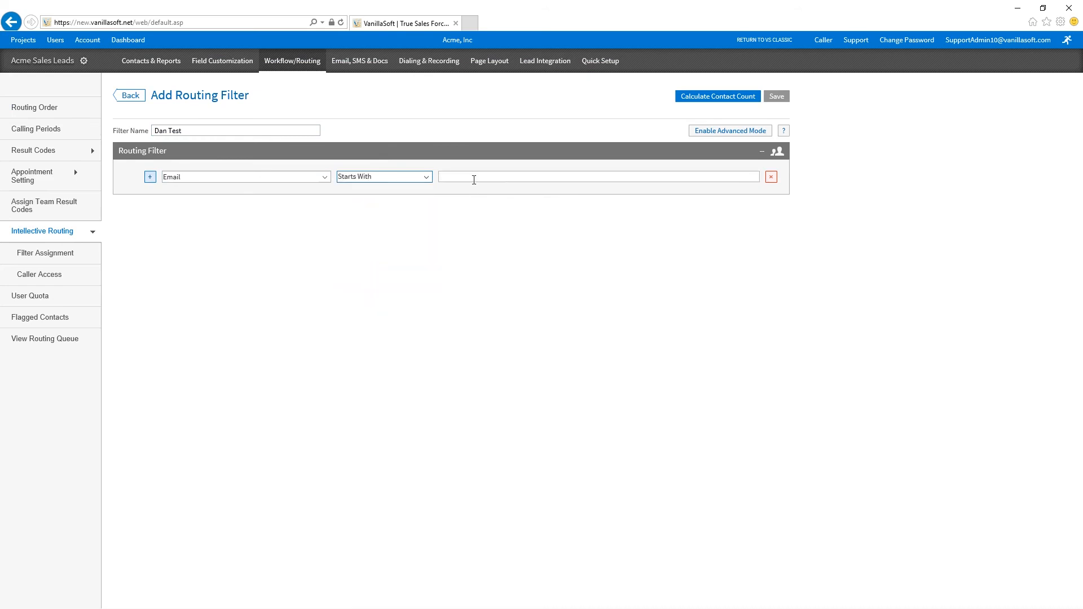
left_click(413, 177)
left_click(380, 290)
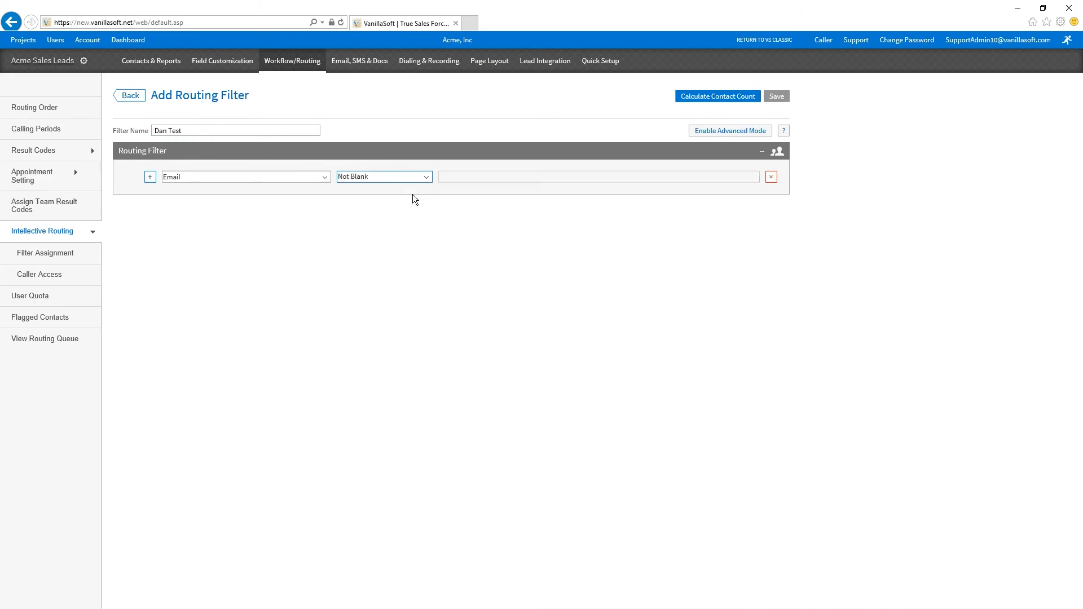
Add a second condition row below the Email condition and join the two with OR
left_click(149, 177)
left_click(150, 178)
left_click(169, 181)
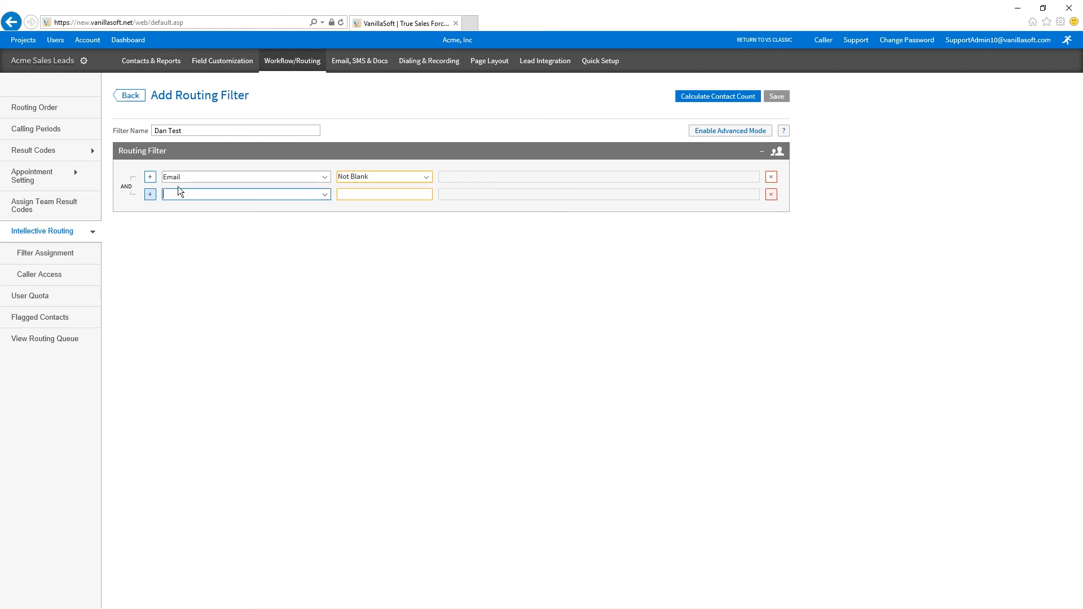
left_click(129, 187)
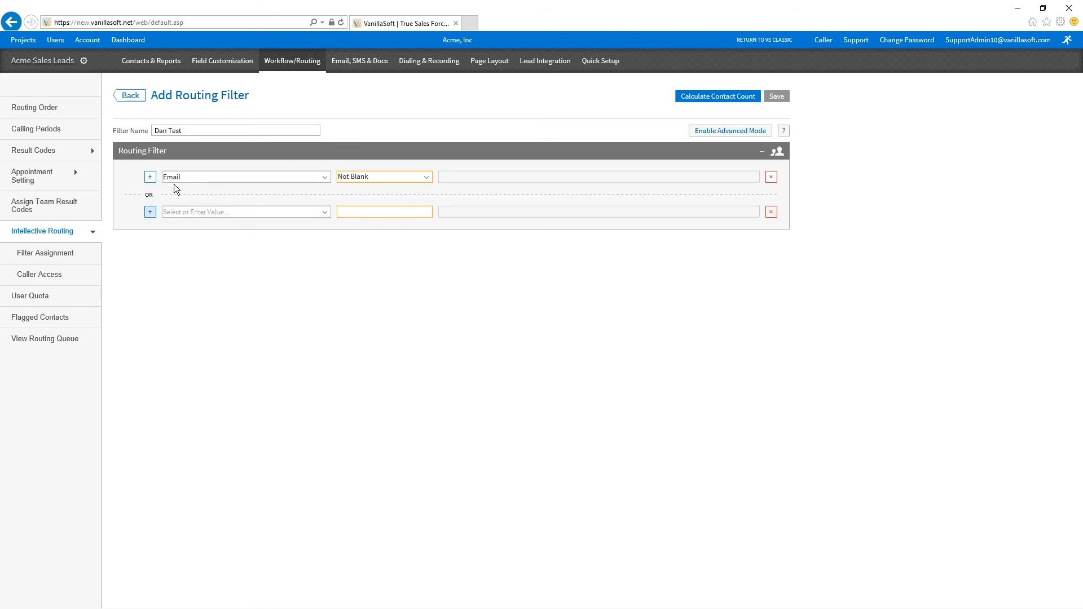
Set the second condition to Lead Source with the operator In and the values Email Blasts, Referral and Software Advice
left_click(175, 211)
scroll(263, 276, "down", 3)
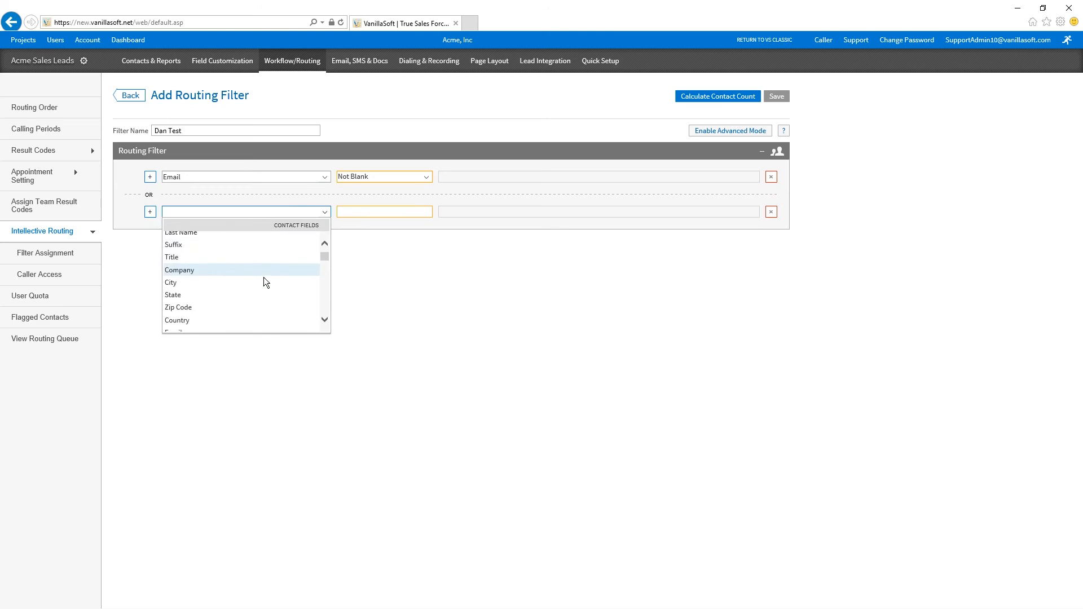
left_click(252, 307)
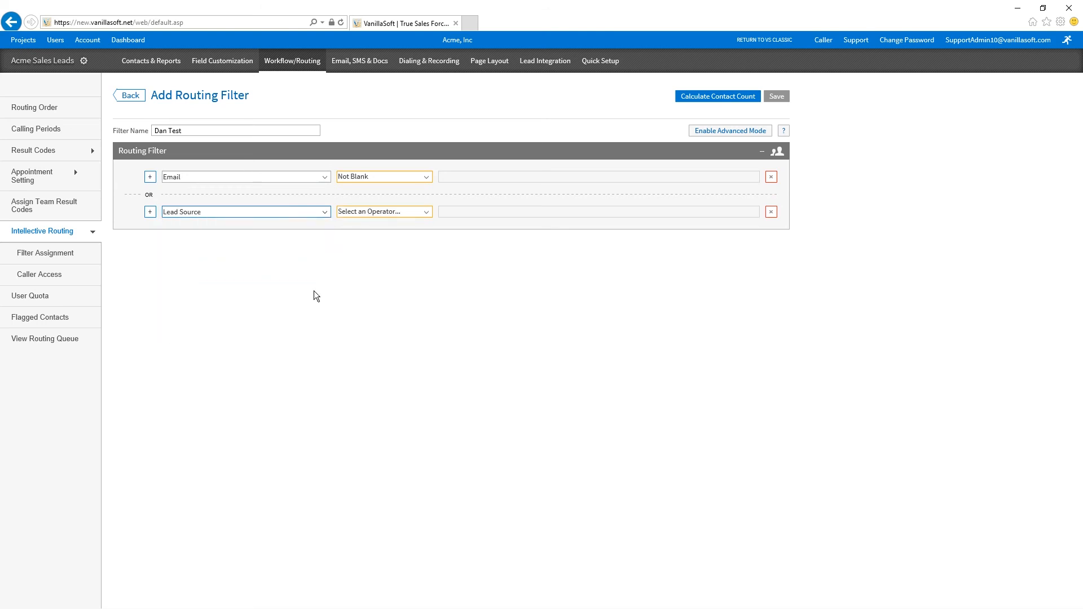
left_click(394, 262)
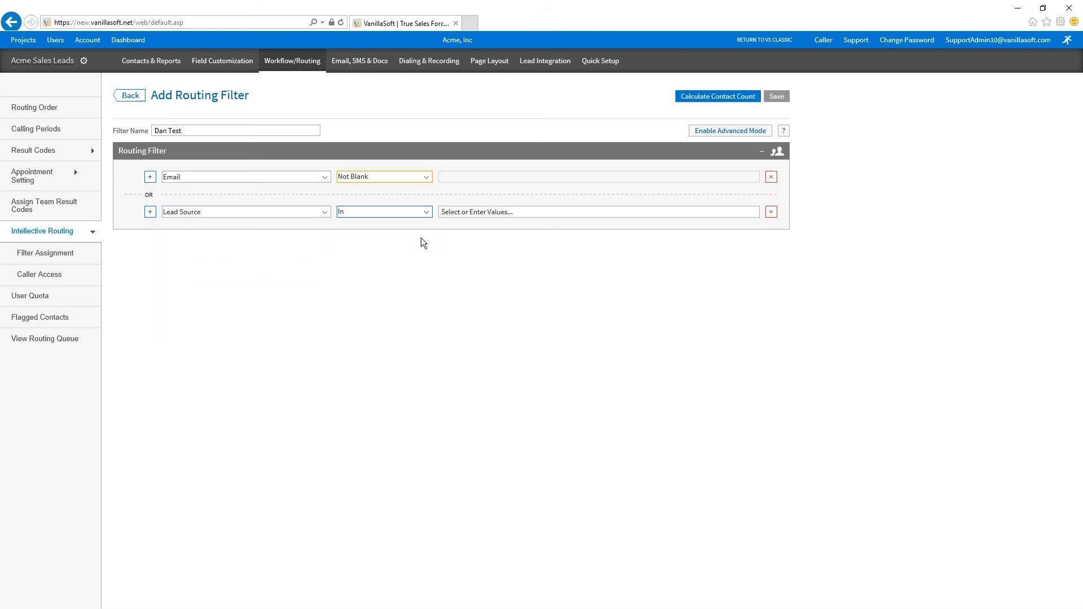
left_click(488, 250)
left_click(490, 274)
left_click(492, 302)
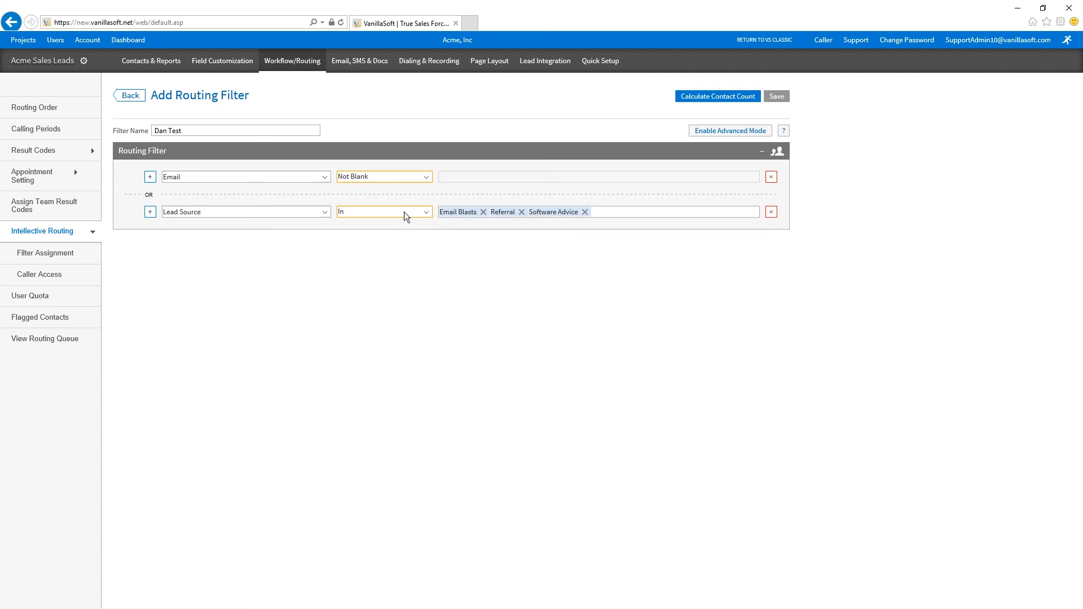
Enable and confirm Advanced Mode for the routing filter, and add a second priority
left_click(723, 134)
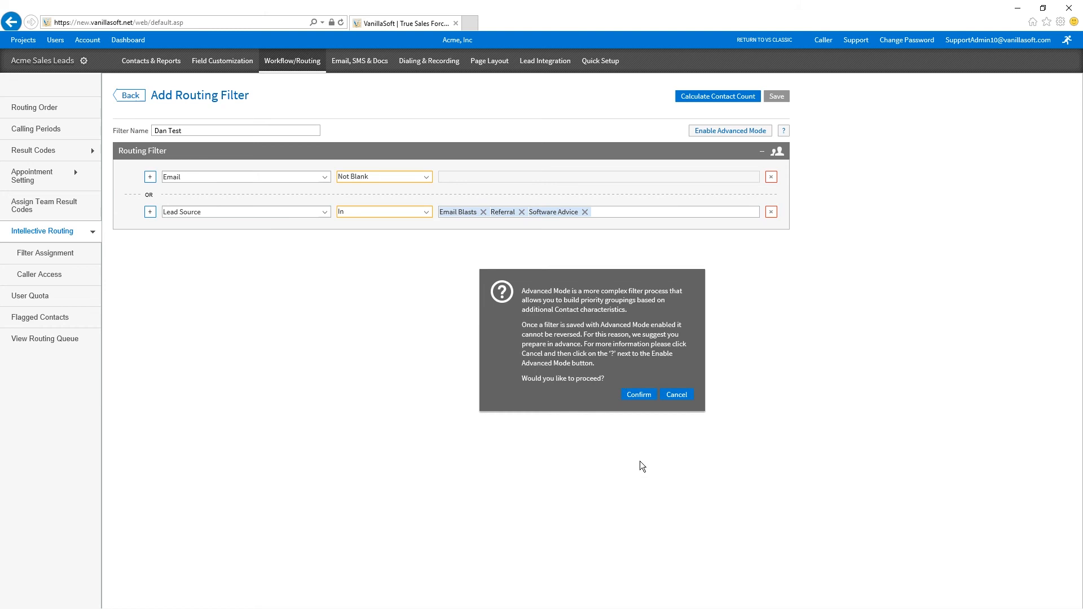
left_click(639, 394)
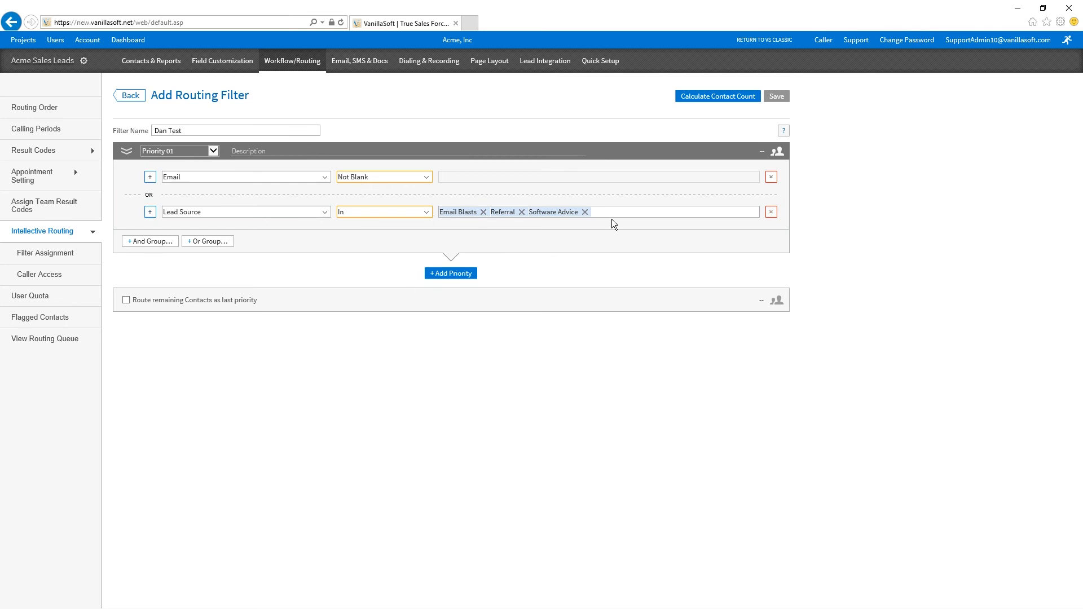
left_click(440, 275)
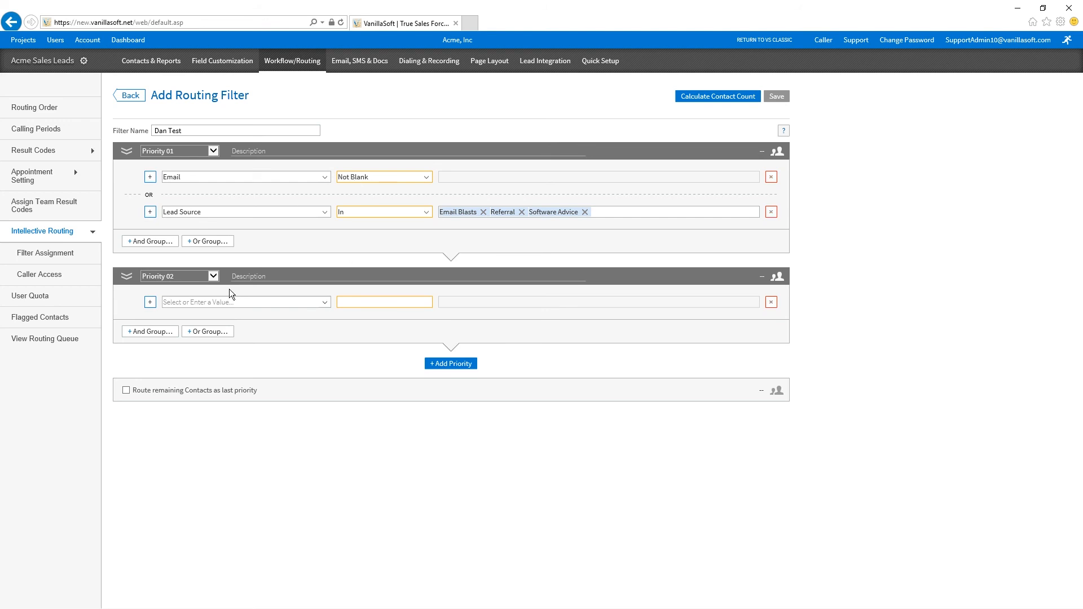
Set the Priority 02 condition to Result Count, Less Than Or Equal To, 1
left_click(328, 302)
scroll(289, 340, "down", 3)
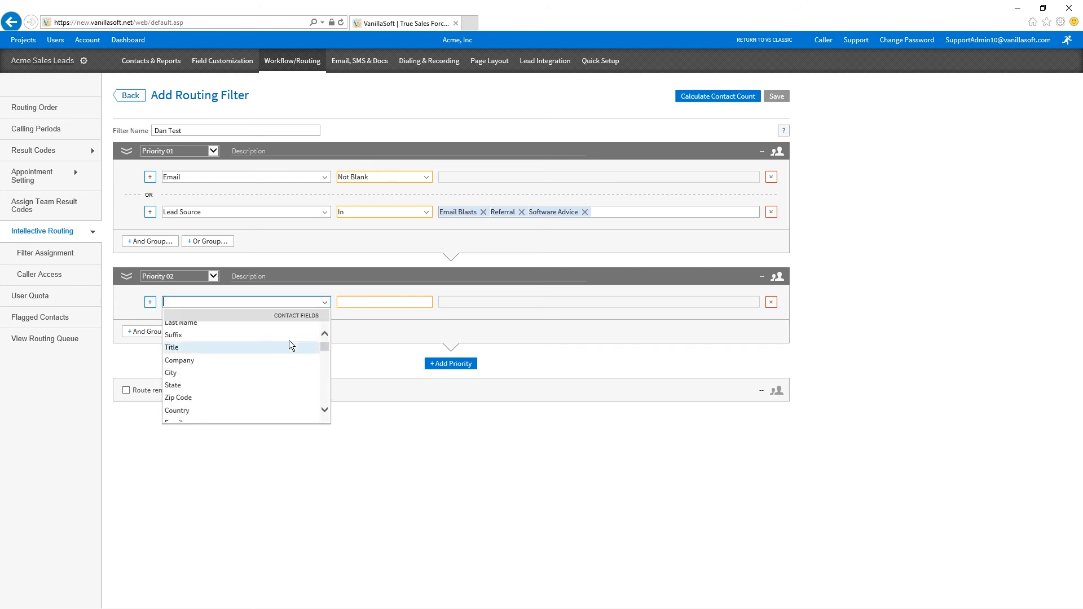
scroll(288, 340, "down", 10)
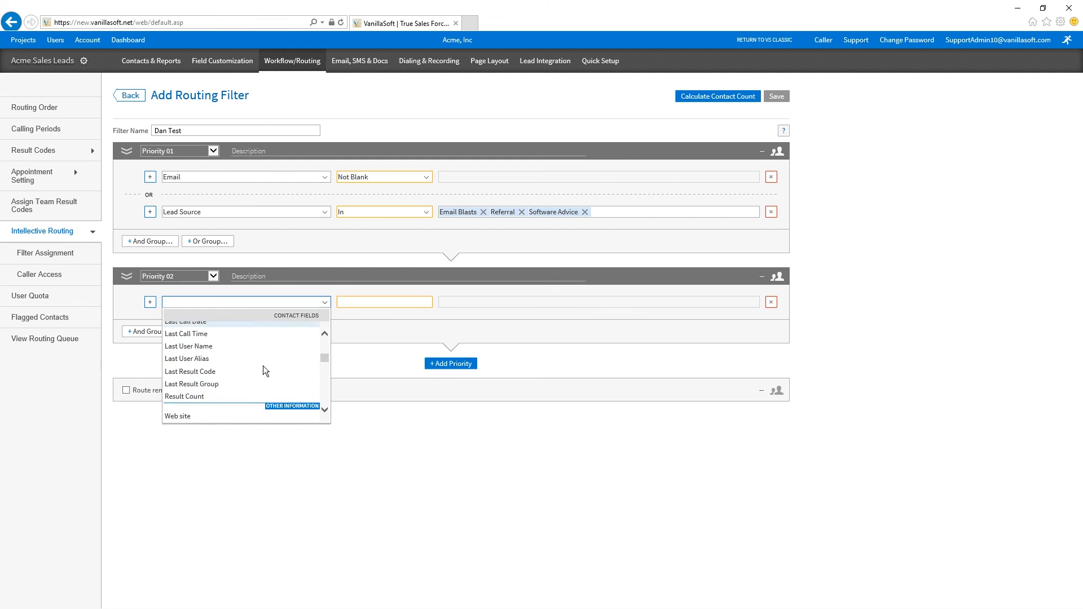
left_click(223, 396)
left_click(400, 304)
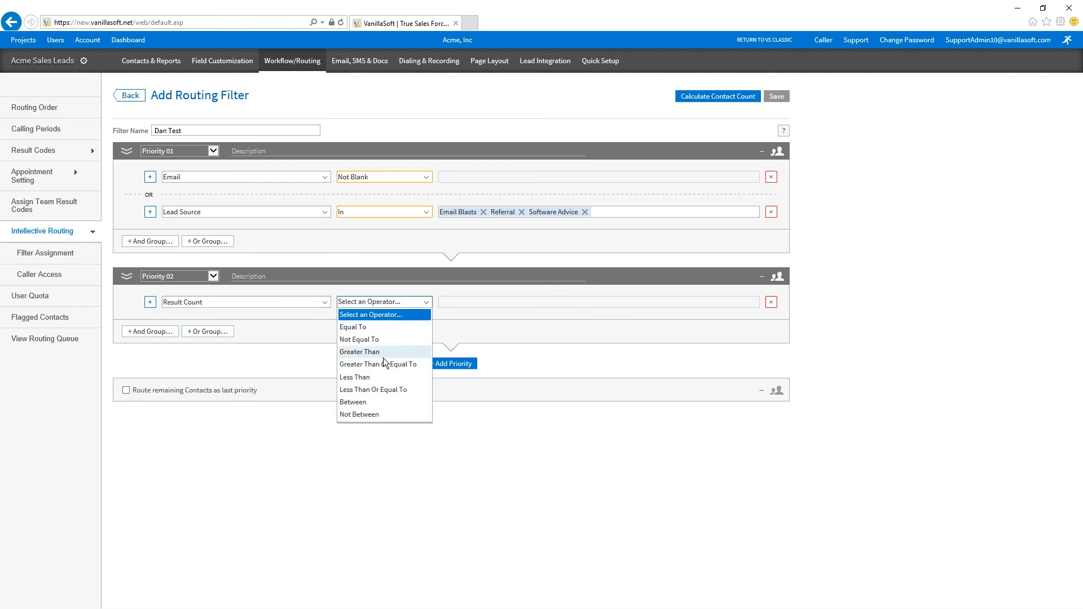
left_click(392, 389)
left_click(524, 301)
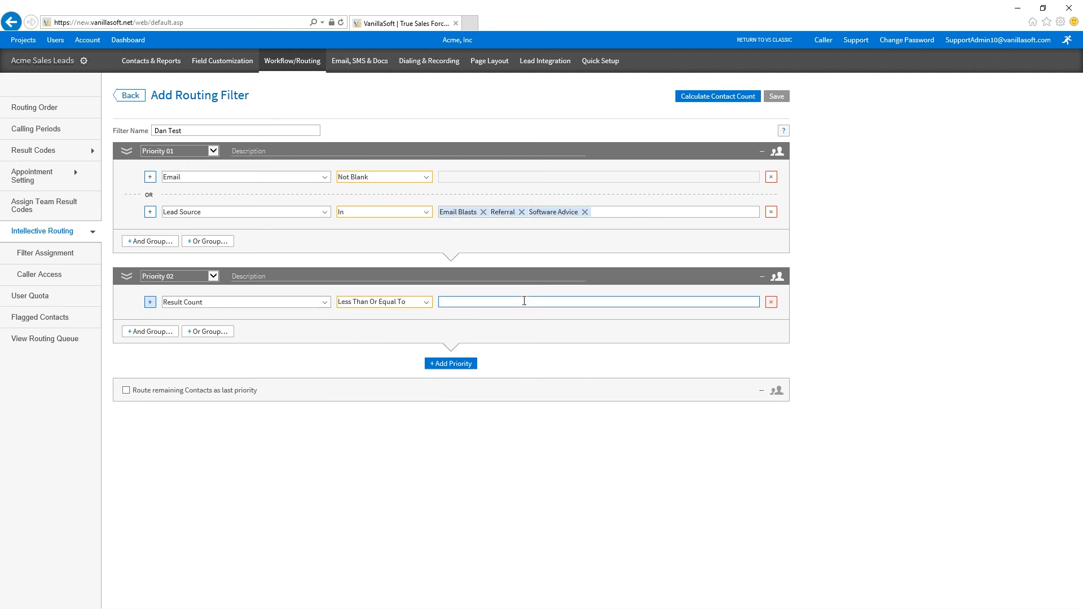
type("1")
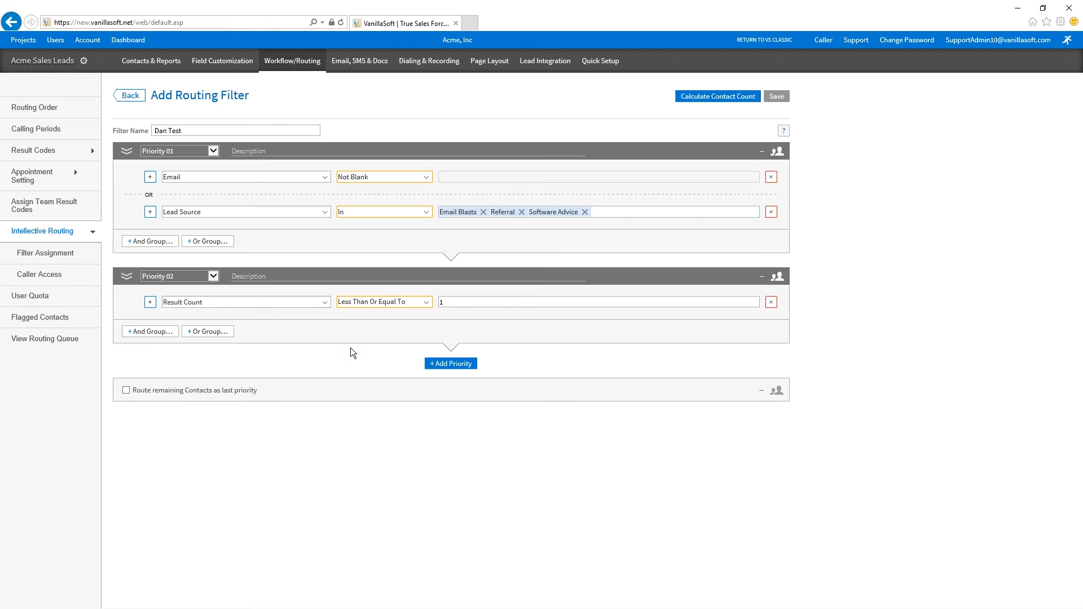
Add an AND condition to Priority 02 on the field Lead Source with the operator In
left_click(150, 302)
left_click(187, 308)
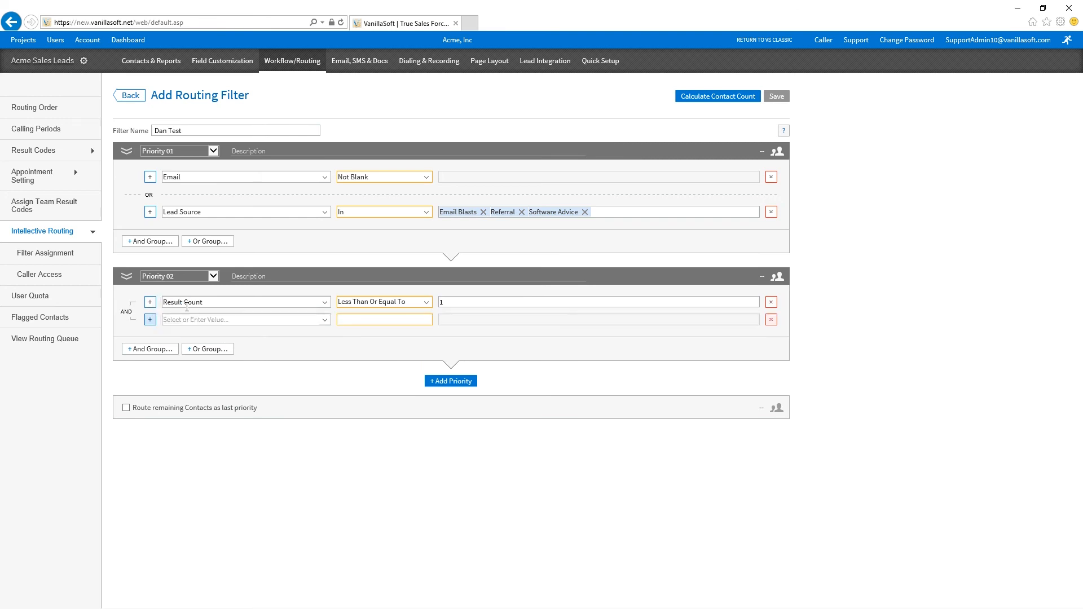
left_click(189, 319)
scroll(231, 418, "down", 1)
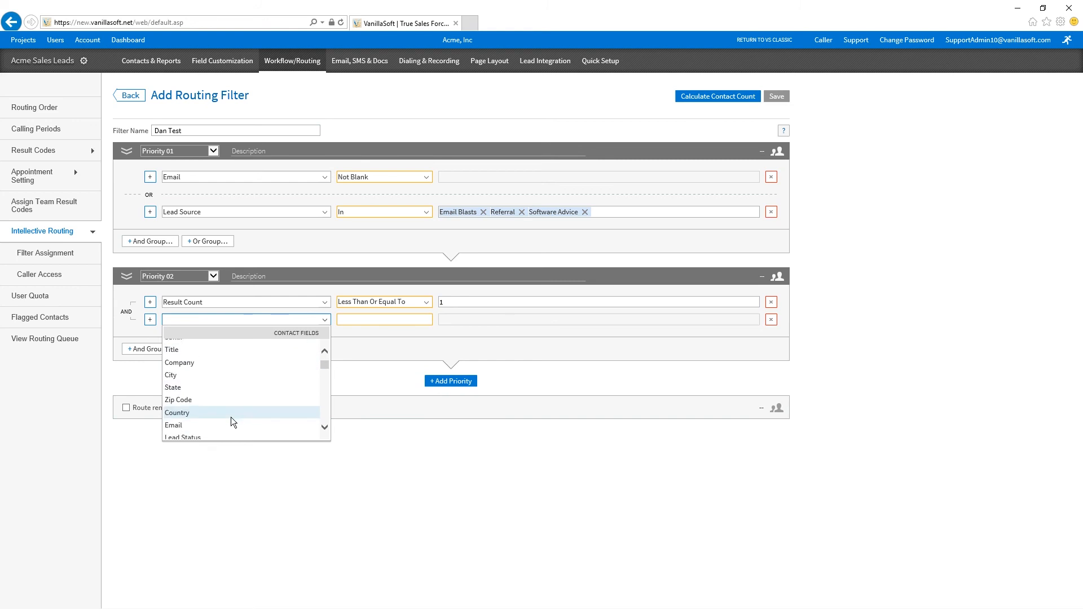
scroll(232, 418, "down", 1)
left_click(215, 424)
left_click(396, 317)
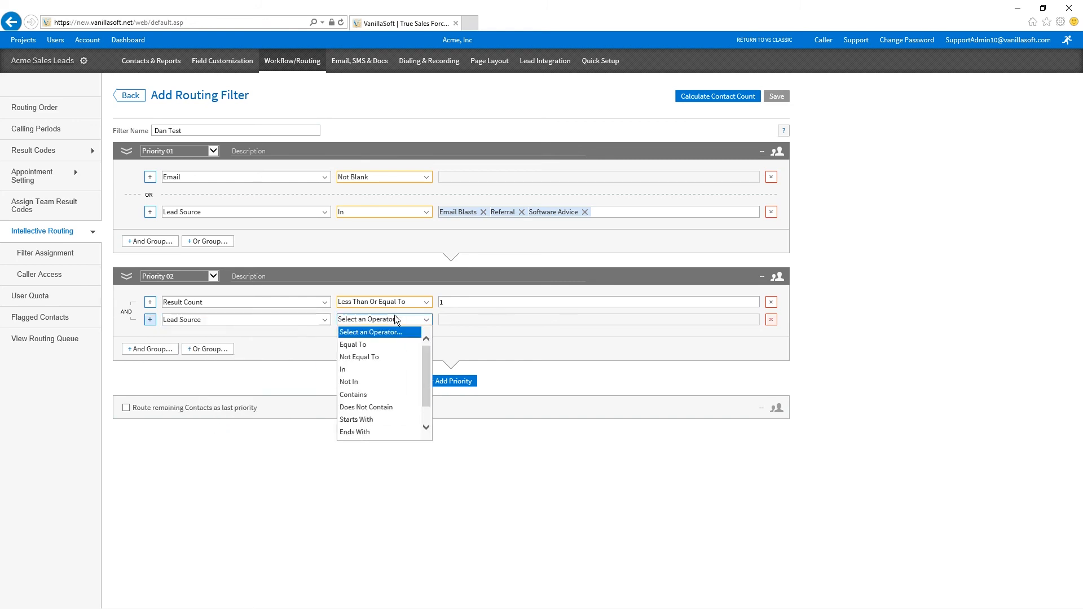
left_click(395, 368)
Select Hoover, 2020software, Email Blasts, Software Advice and SalesGenie as Priority 02's Lead Source values, and add a third priority
left_click(488, 320)
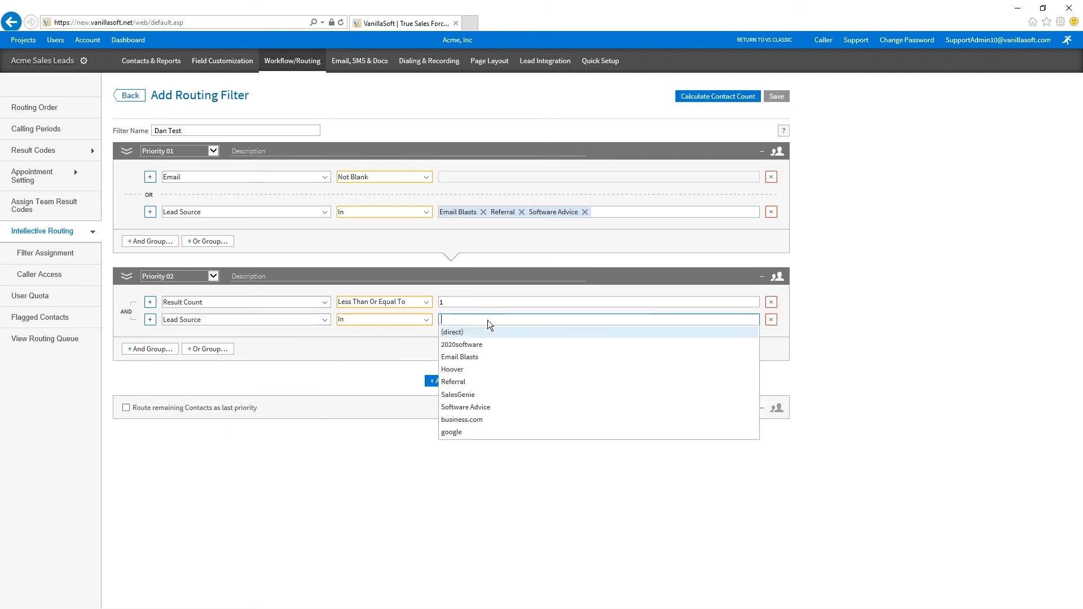
left_click(479, 369)
left_click(479, 345)
left_click(479, 357)
left_click(482, 408)
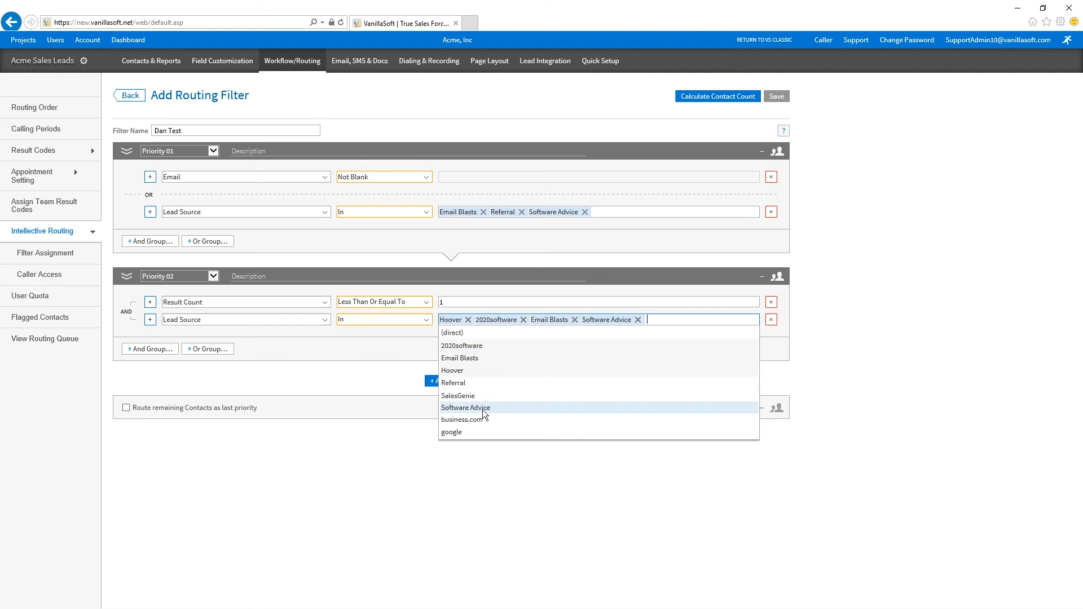
left_click(480, 394)
left_click(342, 378)
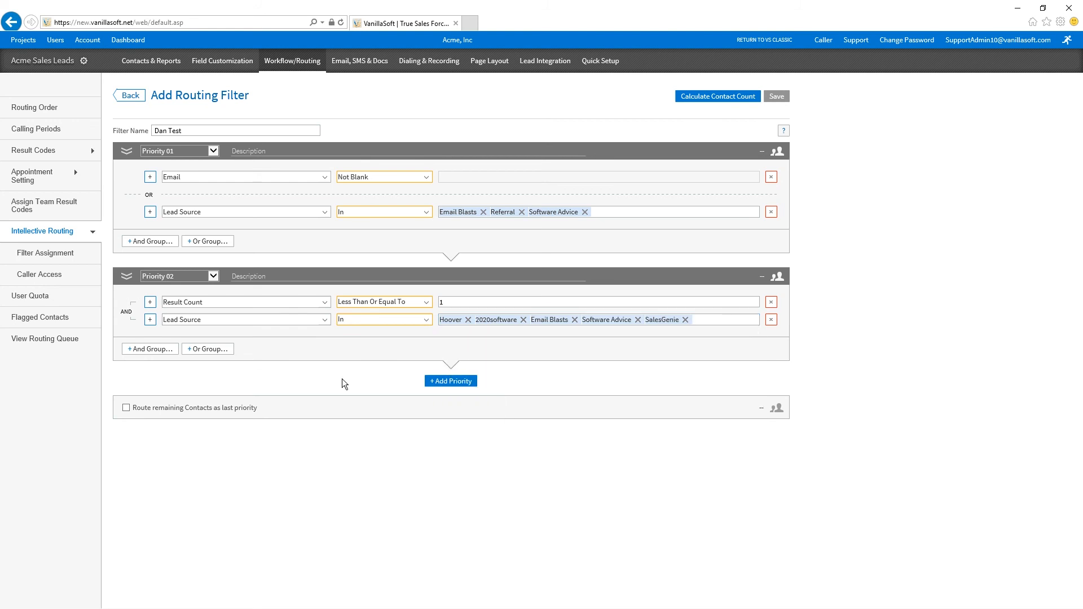
left_click(462, 385)
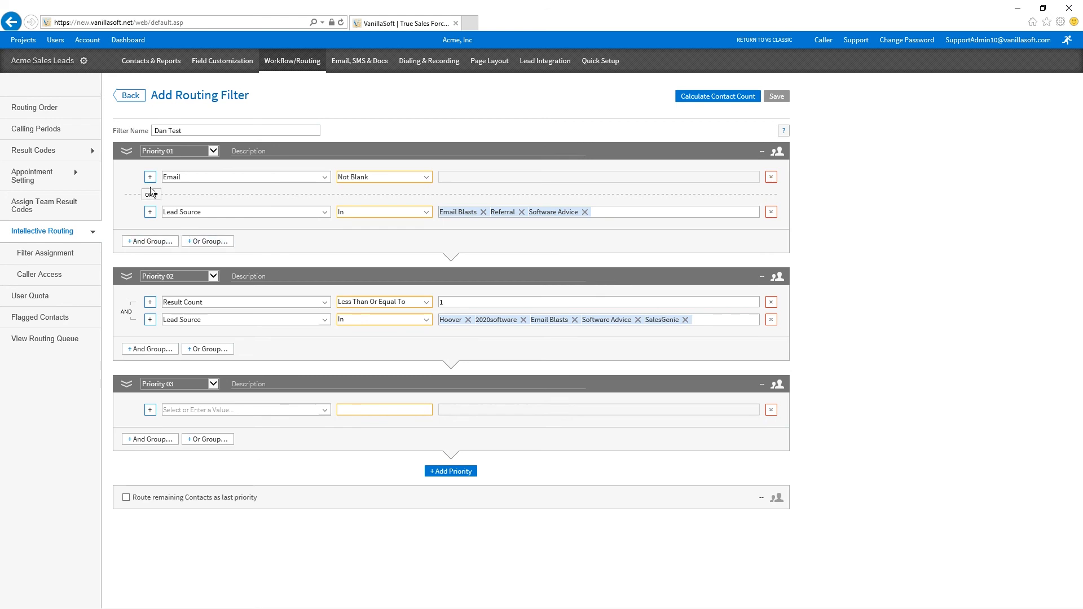
Add an OR group to Priority 01 containing an OR condition row with an AND row attached to it
left_click(207, 241)
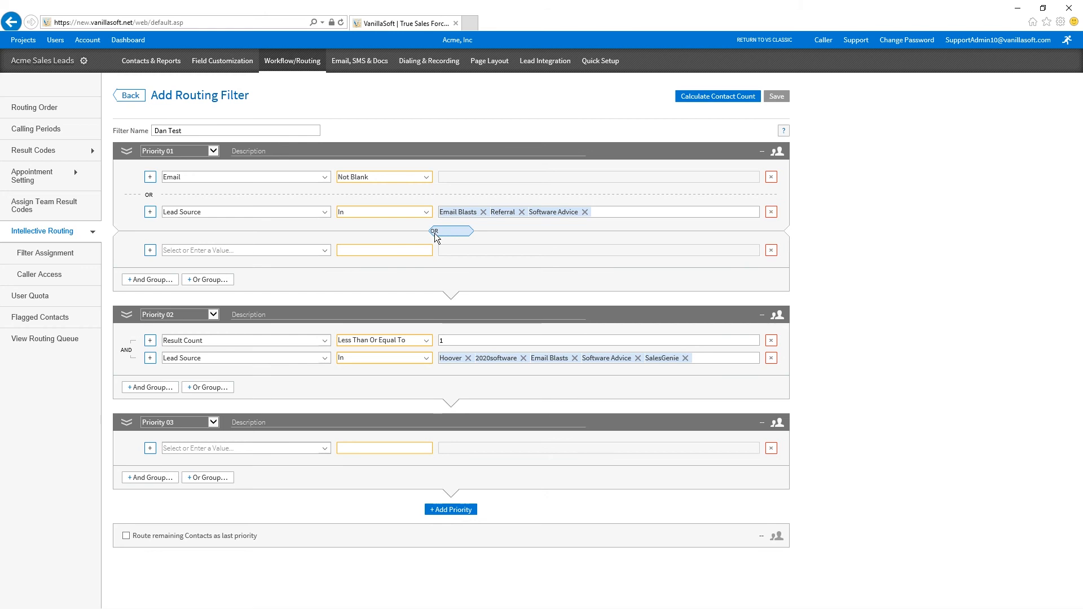
left_click(150, 251)
left_click(167, 264)
left_click(150, 285)
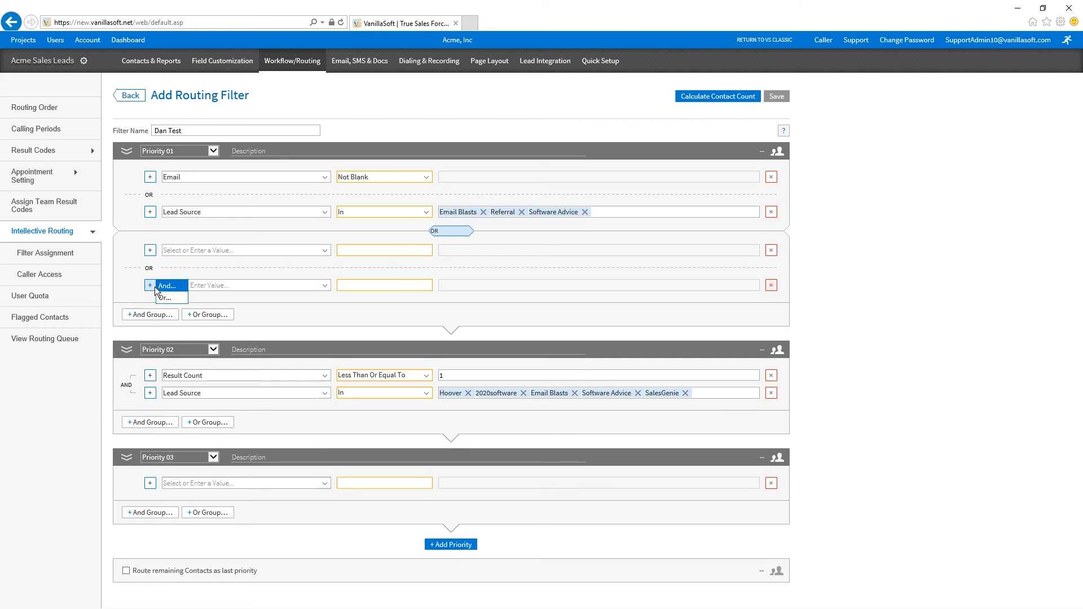
left_click(166, 289)
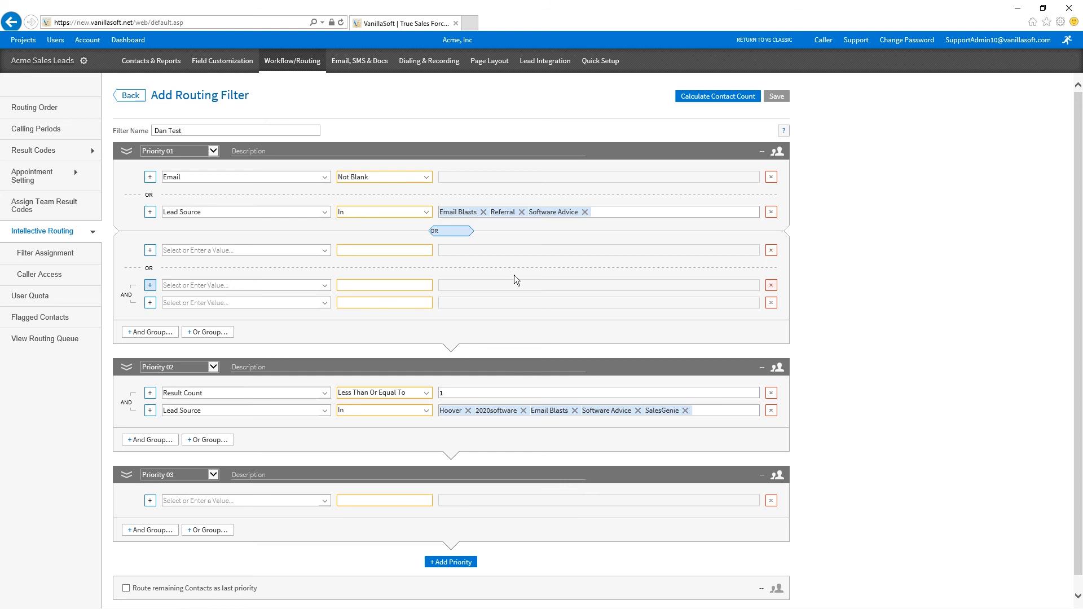
Remove all the empty condition rows of the second group in Priority 01
left_click(770, 287)
left_click(770, 286)
left_click(771, 251)
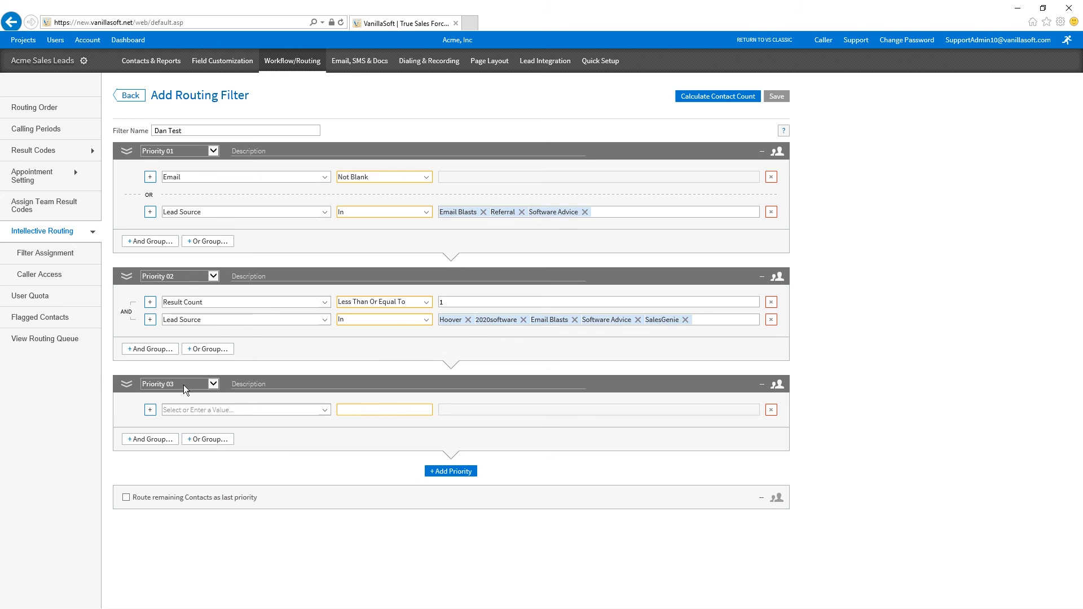
Change Priority 03 into the Top-Level Filter
left_click(213, 384)
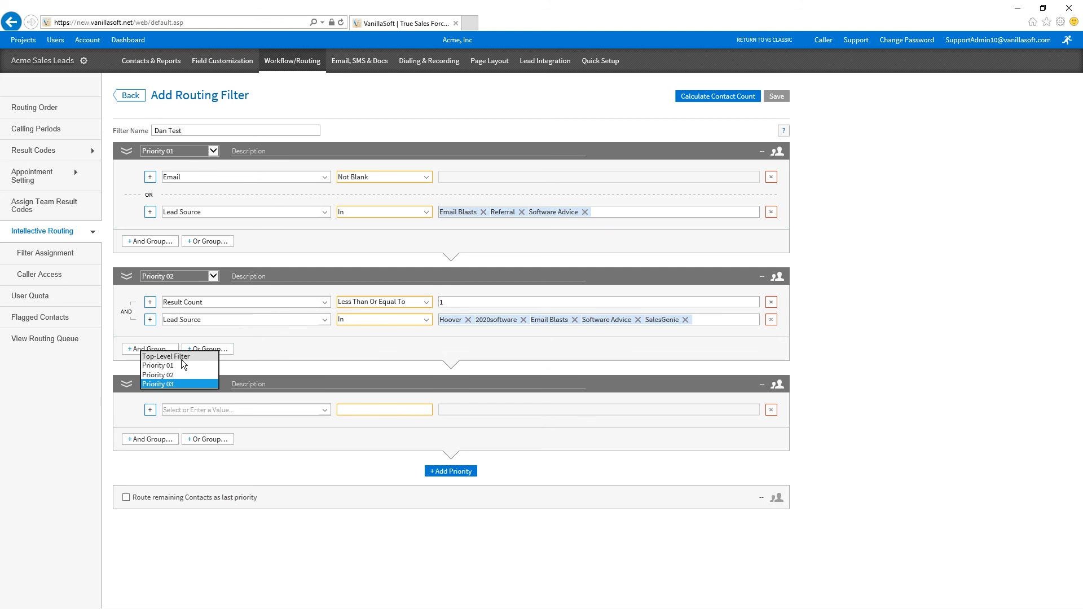
left_click(330, 377)
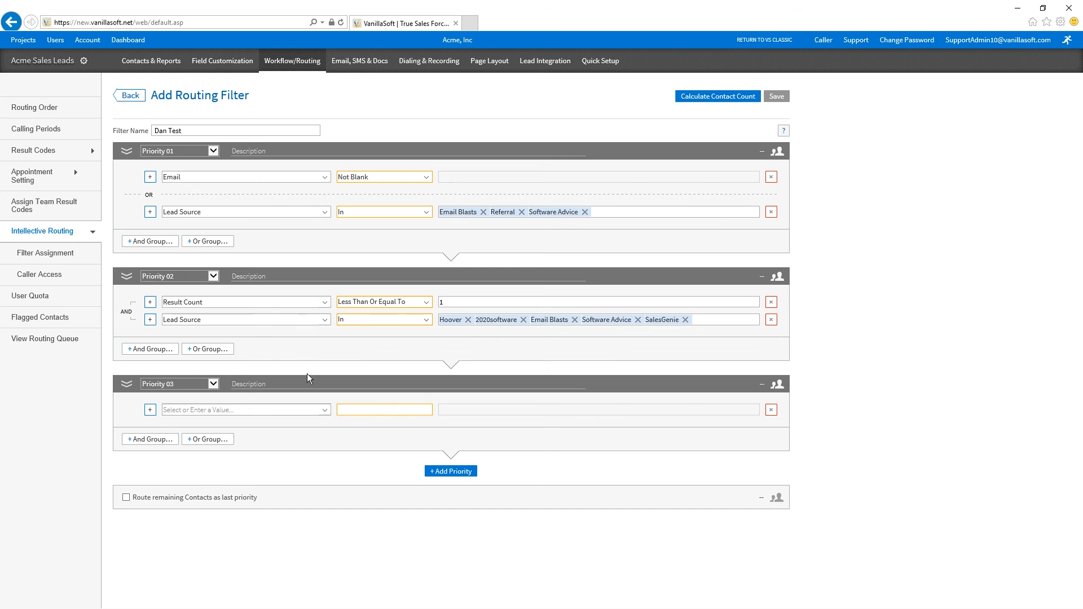
left_click(210, 389)
left_click(191, 358)
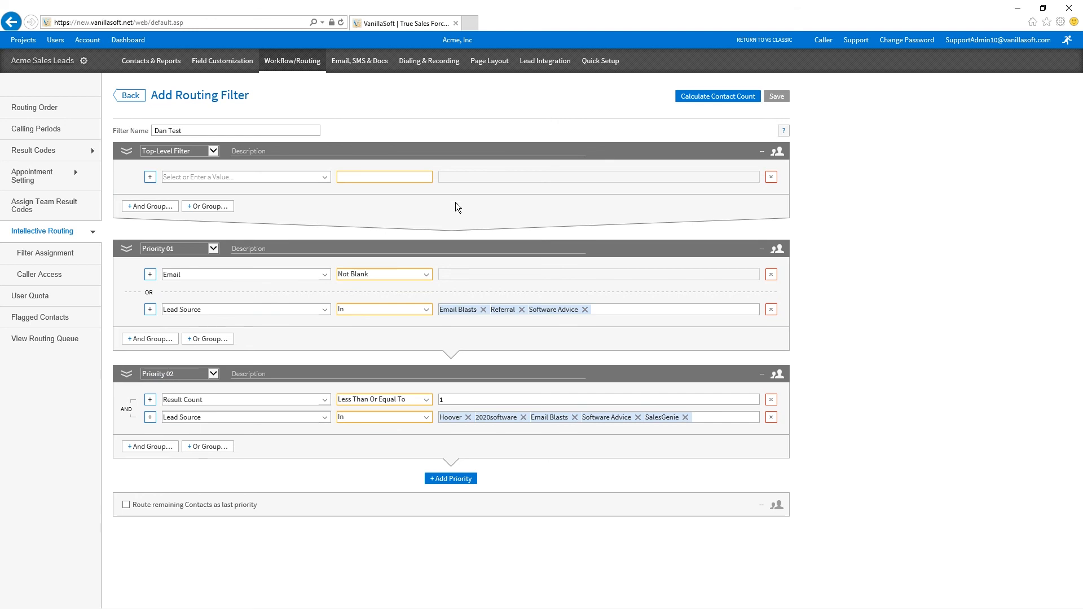
left_click(323, 178)
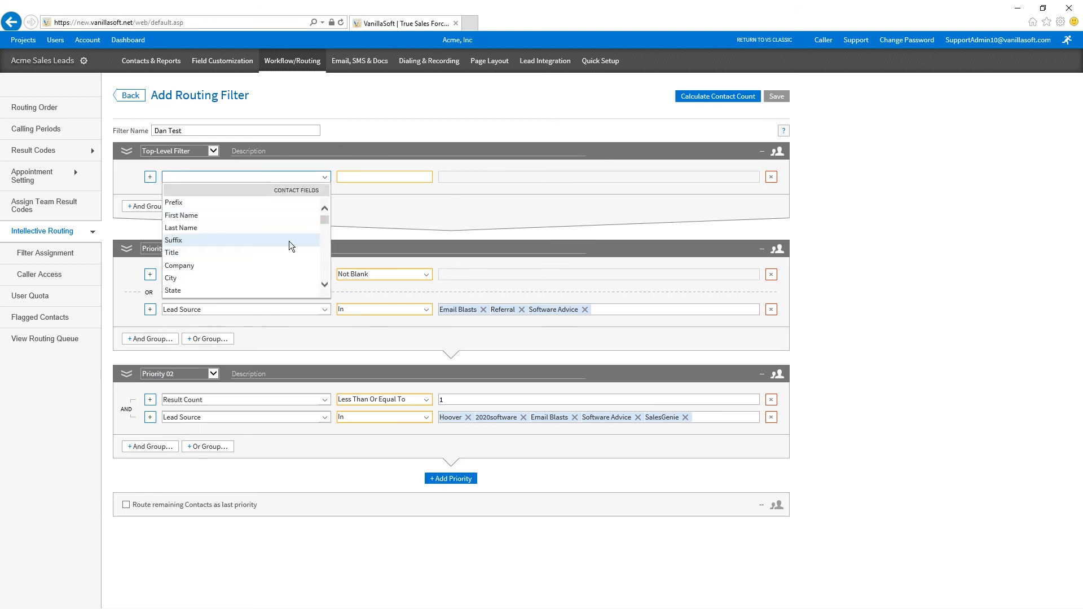
scroll(285, 240, "down", 4)
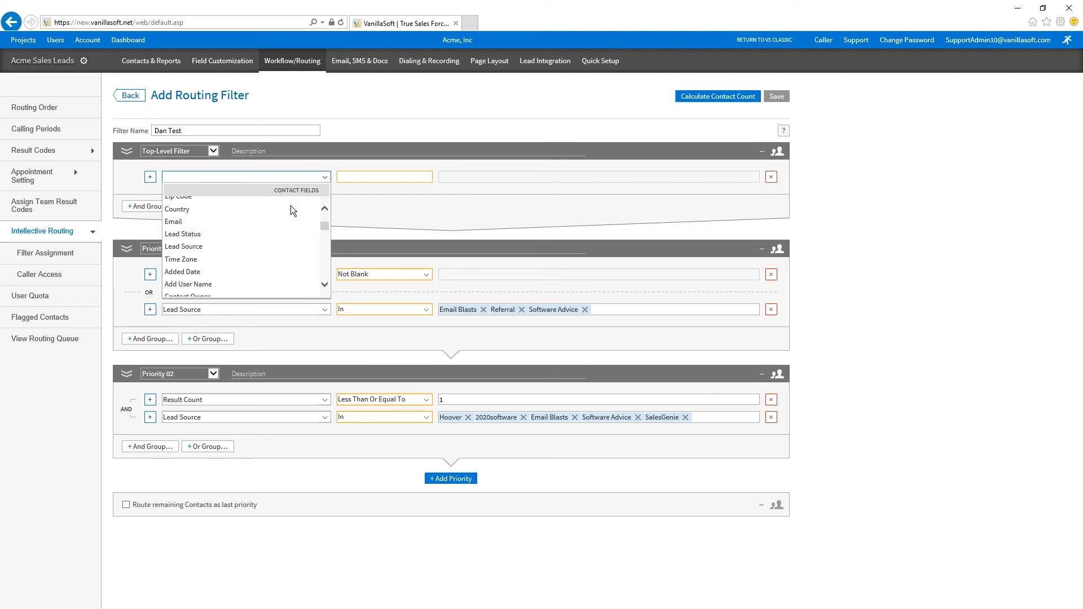
left_click(263, 141)
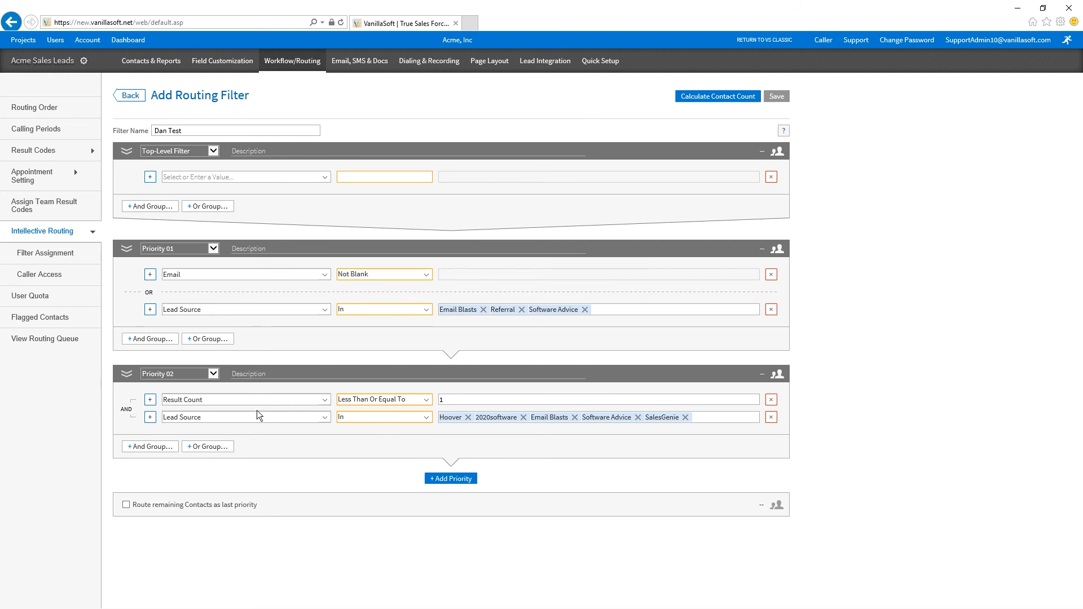
Set the Top-Level Filter's condition to the Any Phone Number field with the Starts With operator
left_click(326, 178)
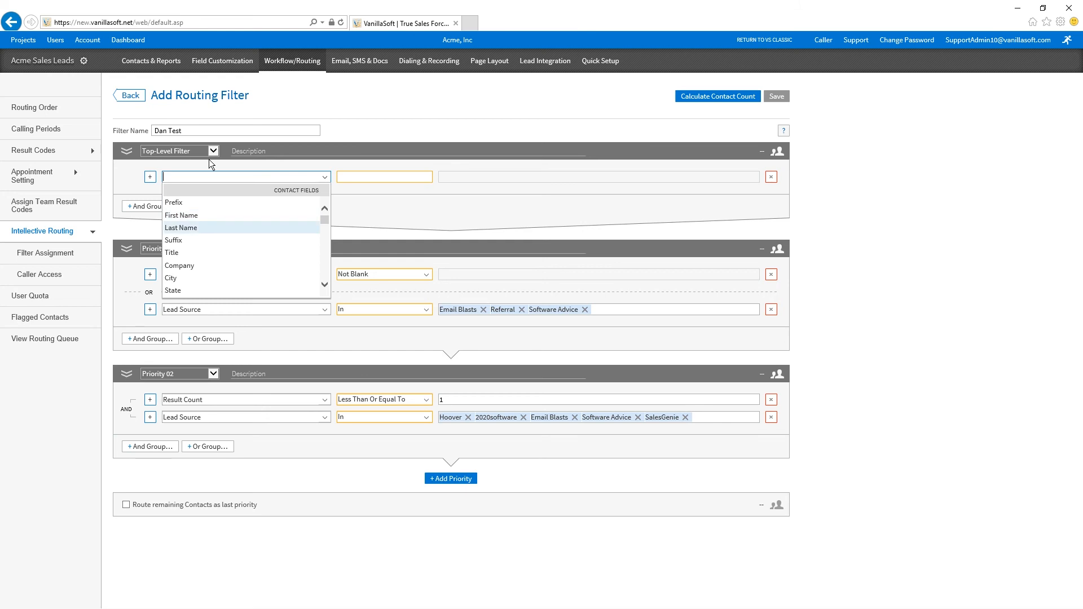
scroll(222, 235, "down", 6)
scroll(228, 229, "down", 4)
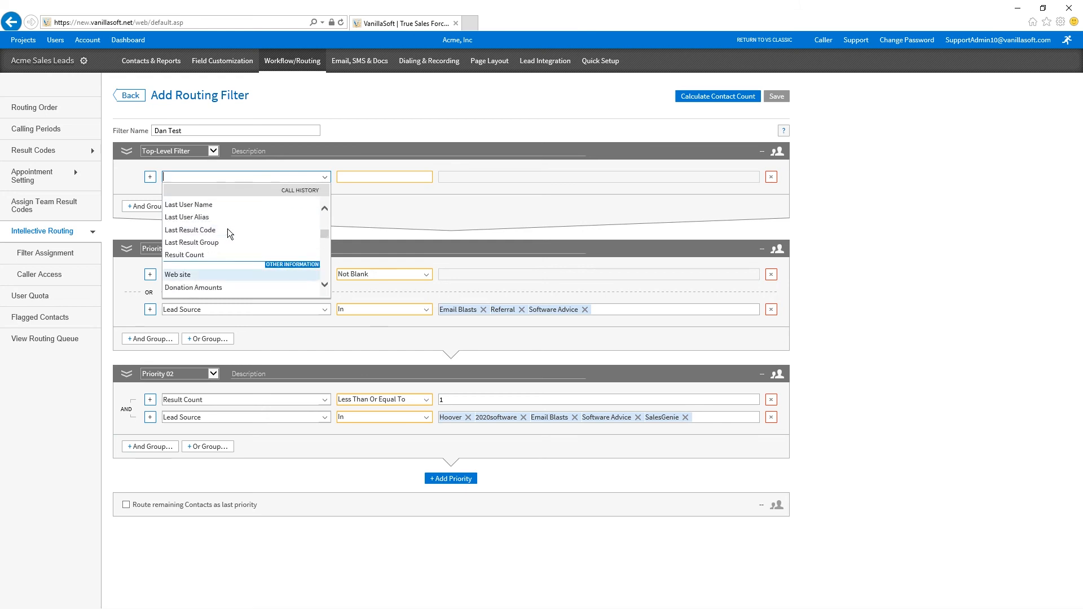
scroll(282, 286, "up", 3)
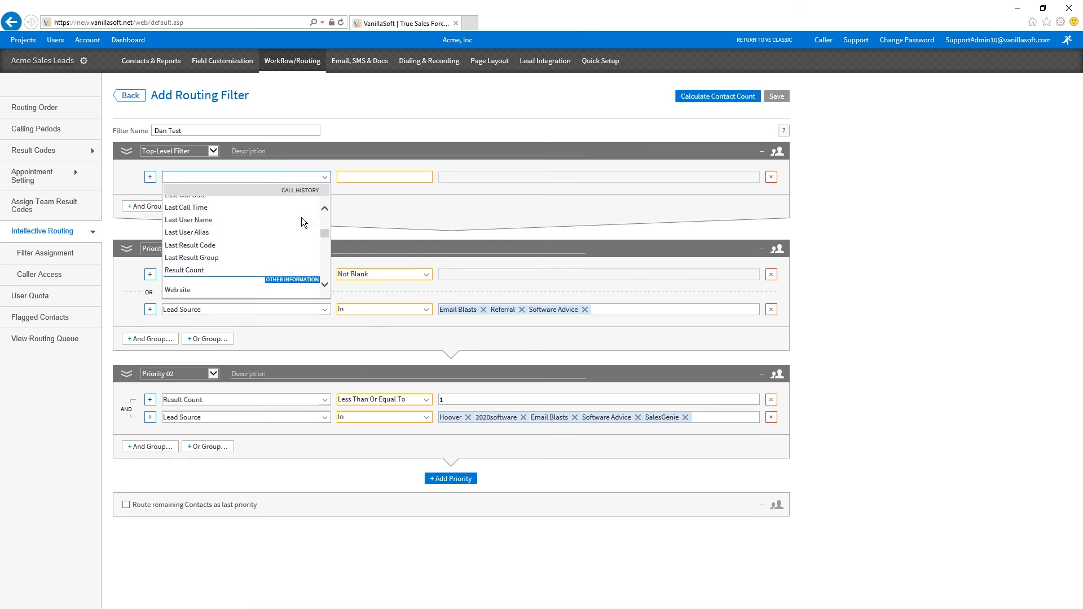
scroll(301, 218, "down", 4)
scroll(325, 230, "down", 3)
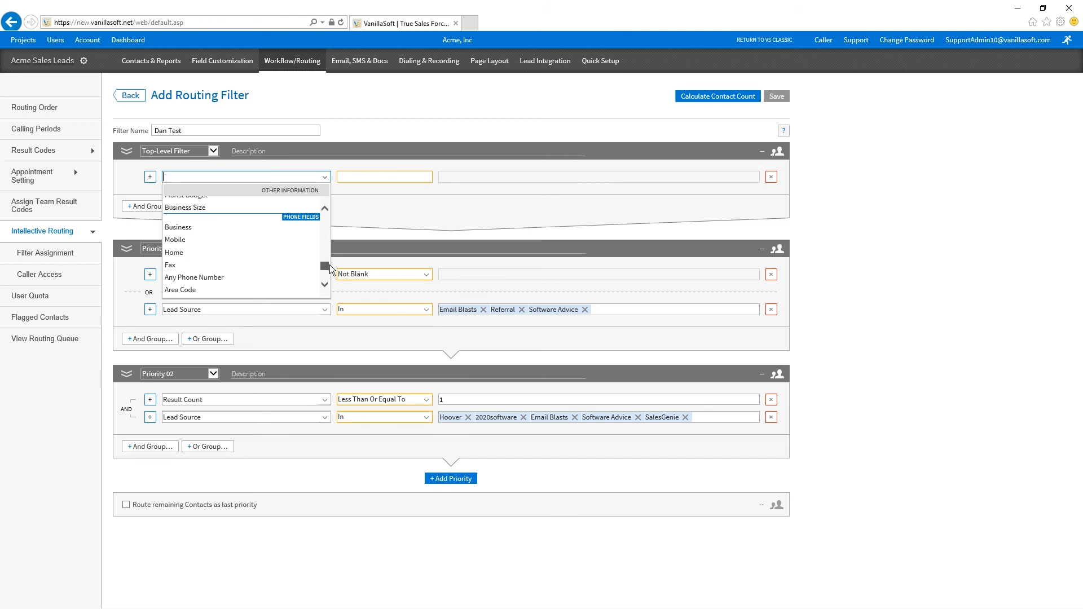
left_click(290, 277)
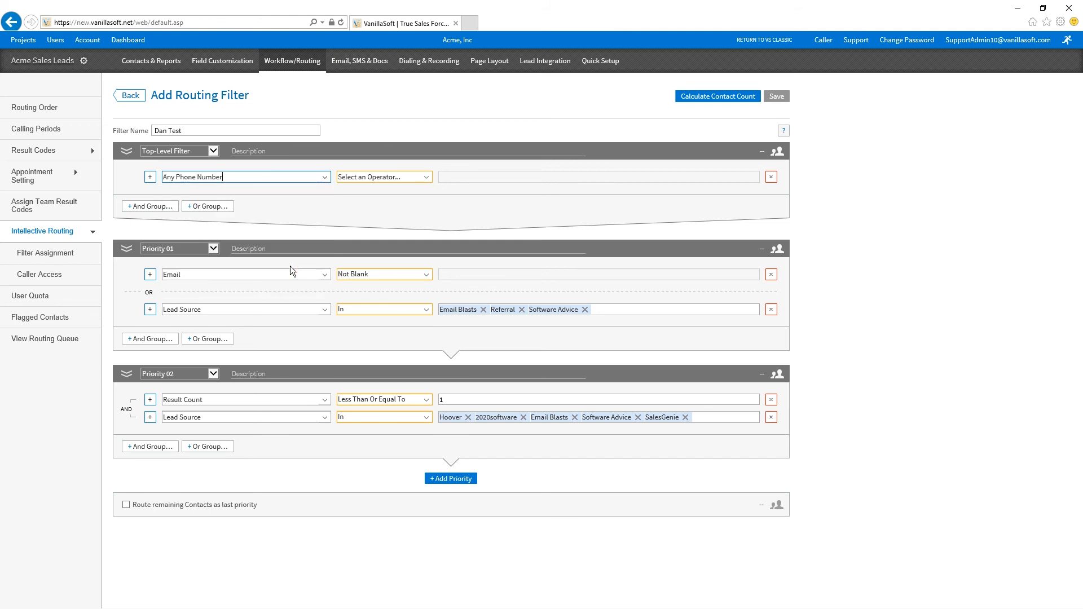
left_click(387, 178)
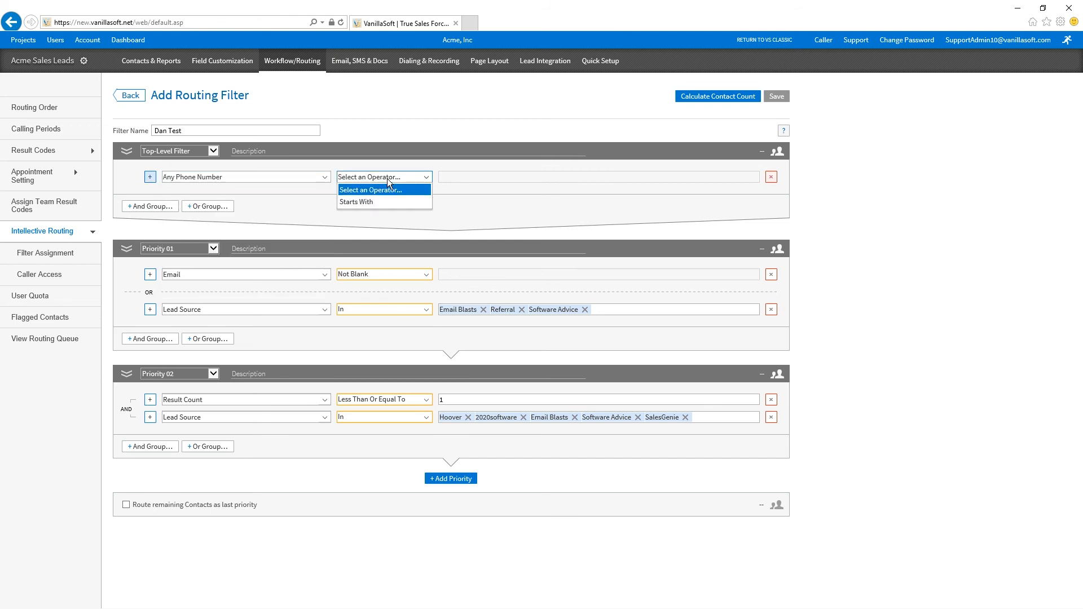
key("Down")
key("Return")
left_click(459, 178)
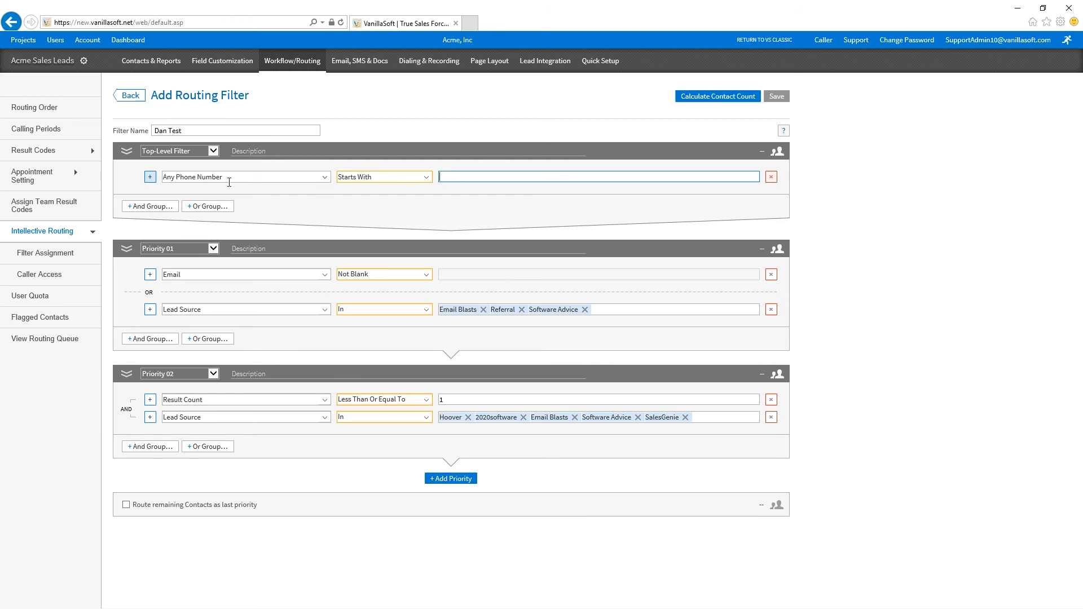
Set the Top-Level Filter's condition to the Lead Status field with the Blank operator
left_click(229, 182)
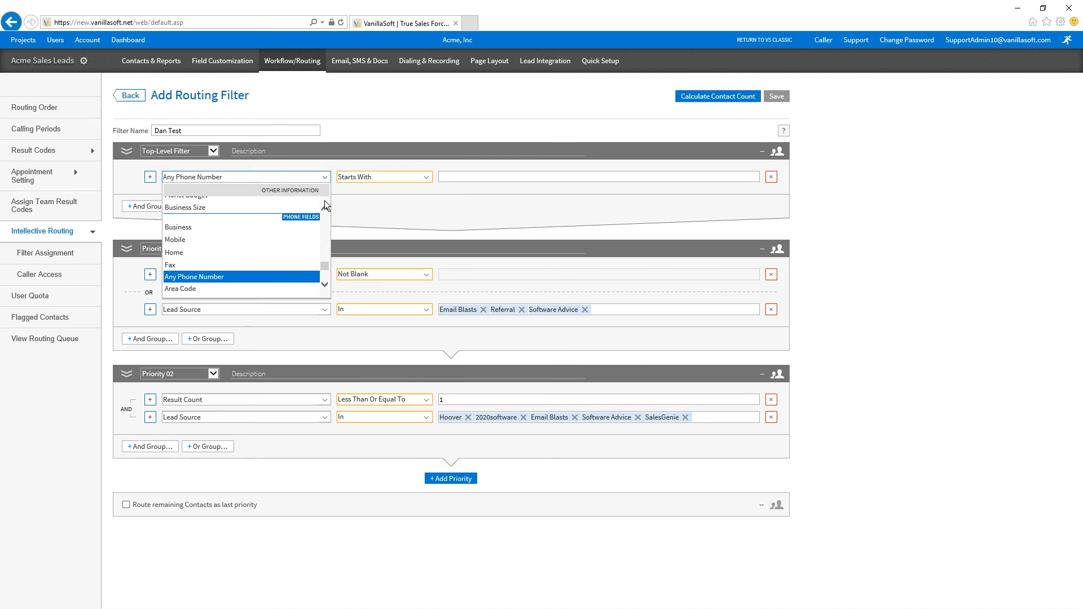
scroll(325, 205, "down", 5)
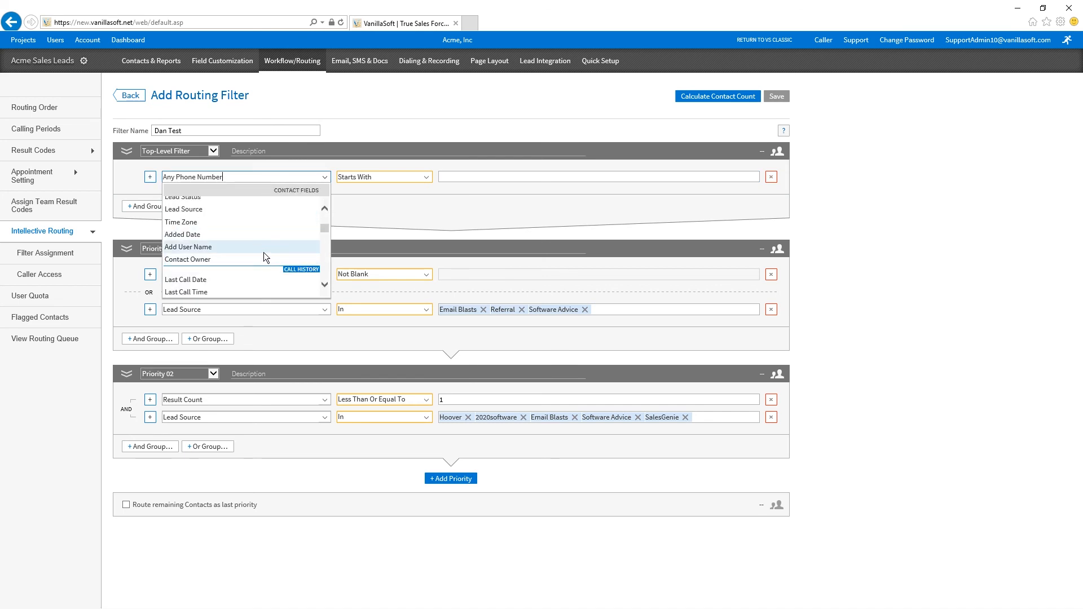
scroll(263, 252, "down", 3)
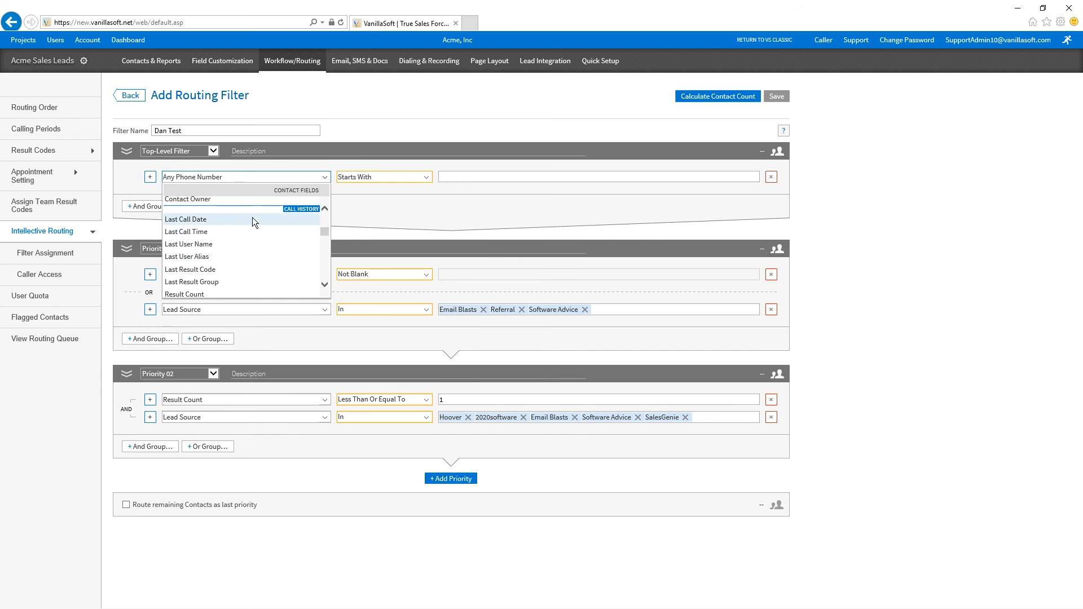
scroll(255, 215, "down", 2)
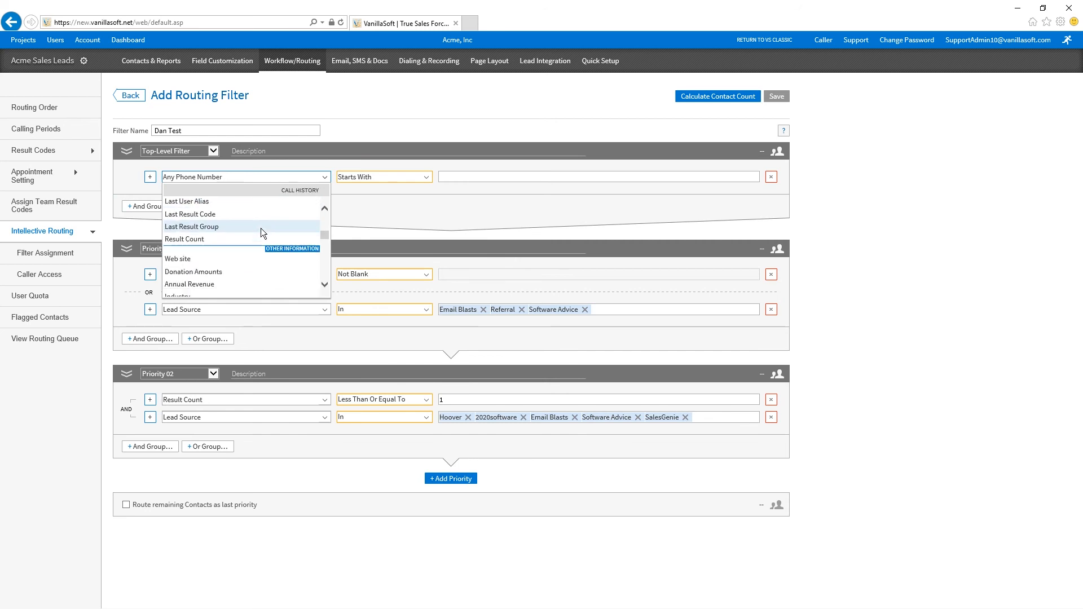
scroll(262, 240, "up", 6)
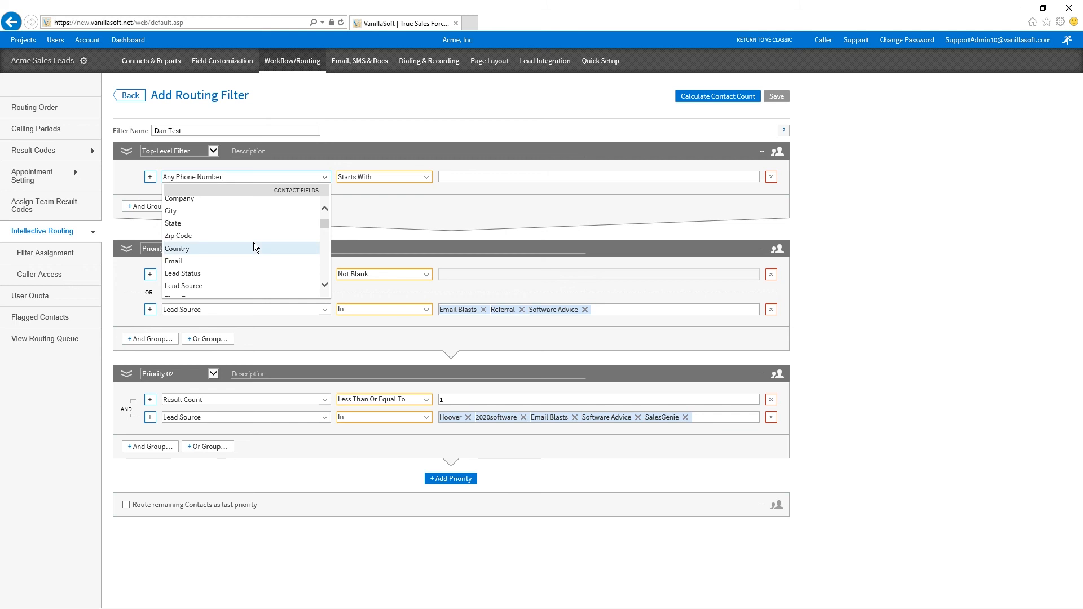
scroll(253, 243, "down", 2)
left_click(227, 257)
left_click(390, 177)
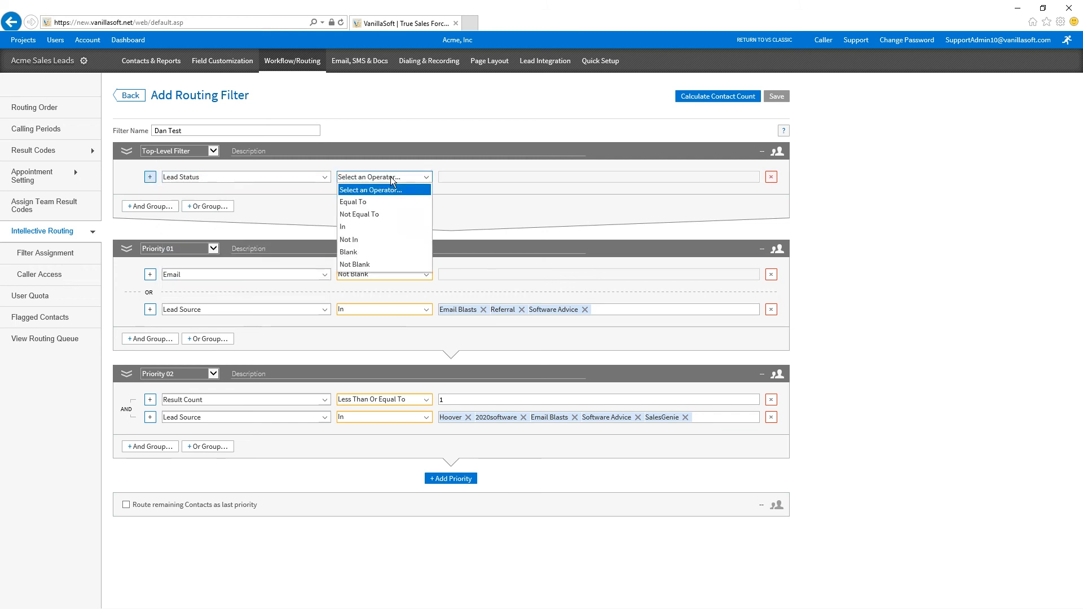
left_click(358, 255)
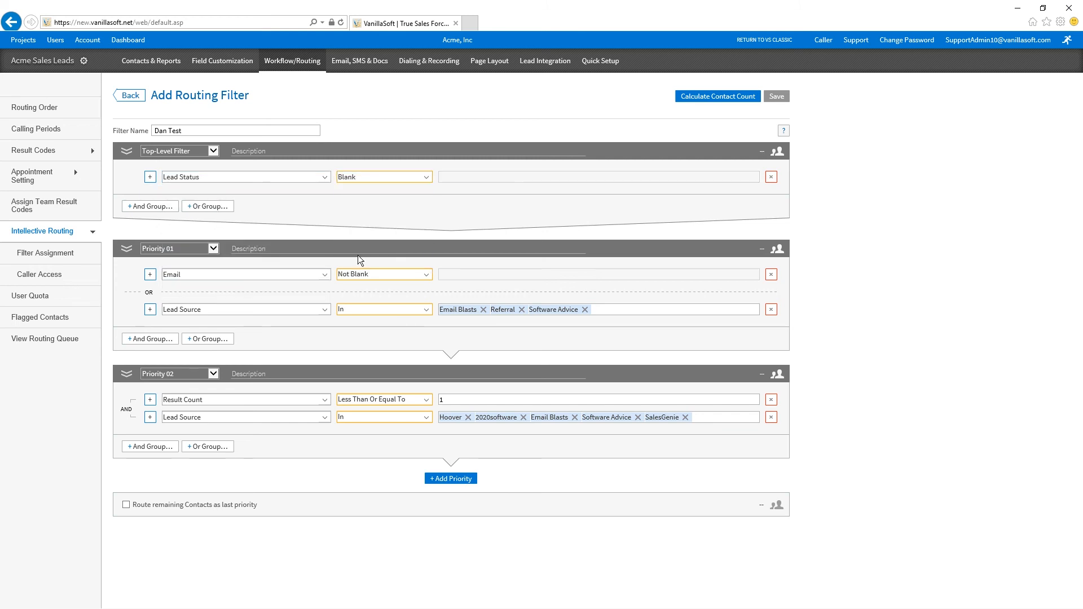
Enable routing of the remaining contacts as last priority and calculate the filter's contact count
left_click(152, 180)
left_click_drag(258, 505, 181, 509)
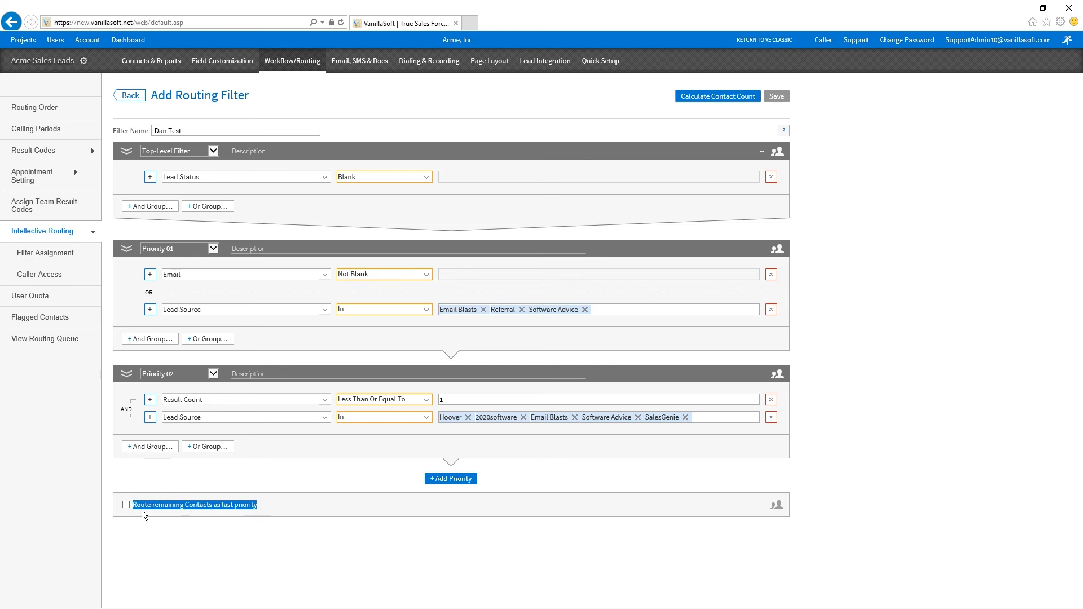
left_click(141, 486)
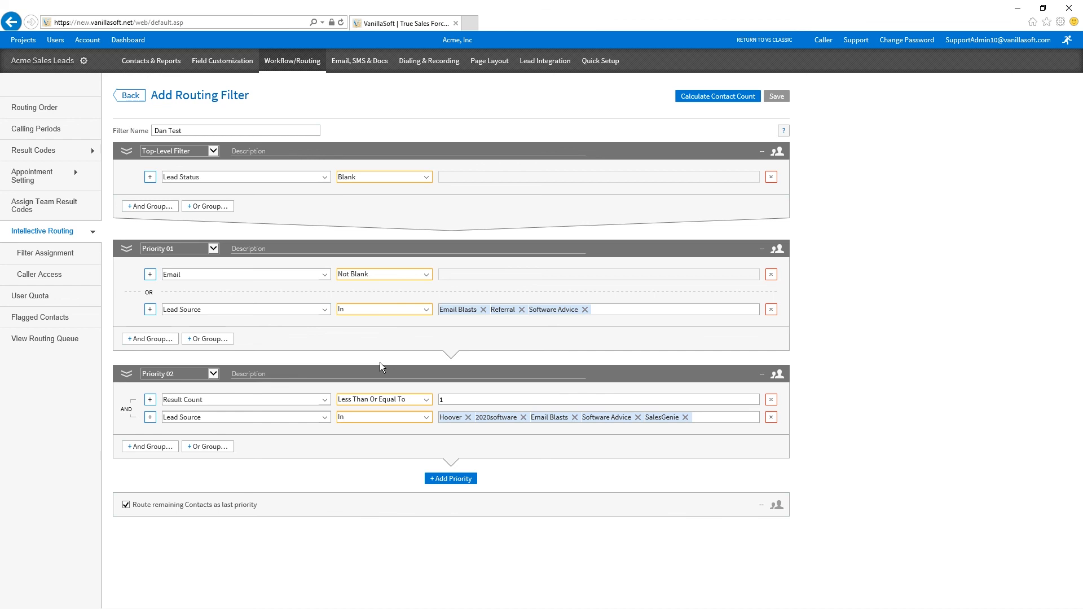
left_click(716, 97)
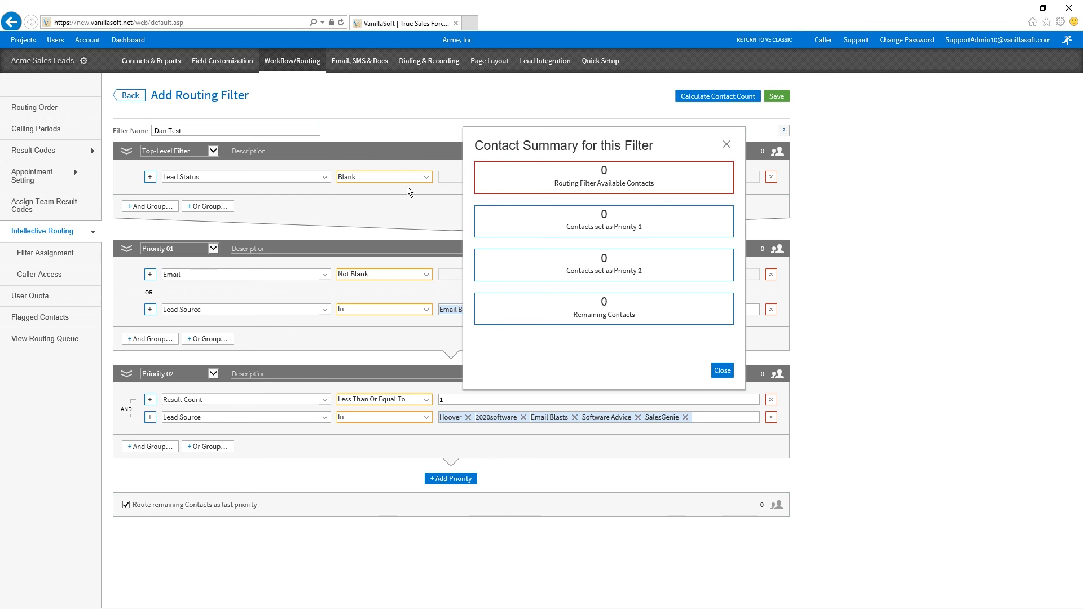
left_click(725, 368)
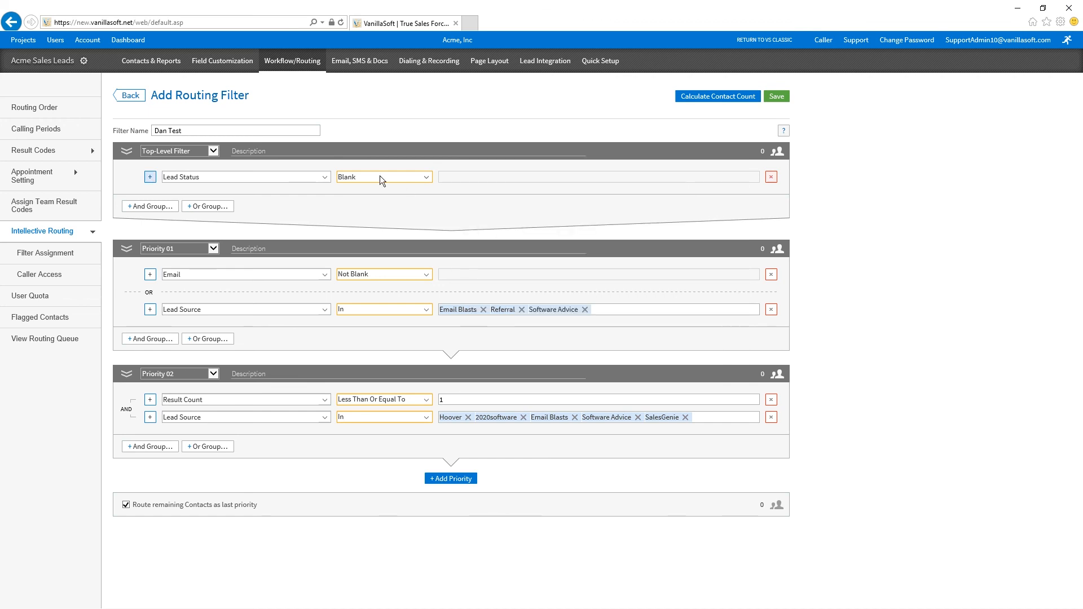
Change the Top-Level Filter's Lead Status operator to Not Blank and recalculate the contact count
left_click(380, 177)
left_click(385, 263)
left_click(696, 97)
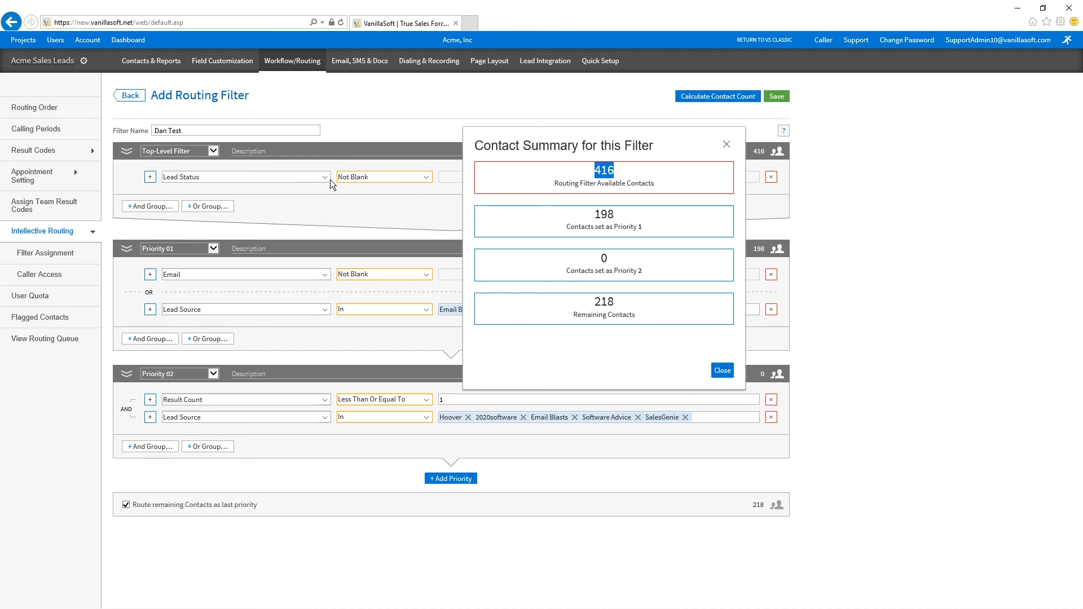
Examine the available, Priority 1, Priority 2 and remaining contact counts in the filter's contact summary
triple_click(623, 186)
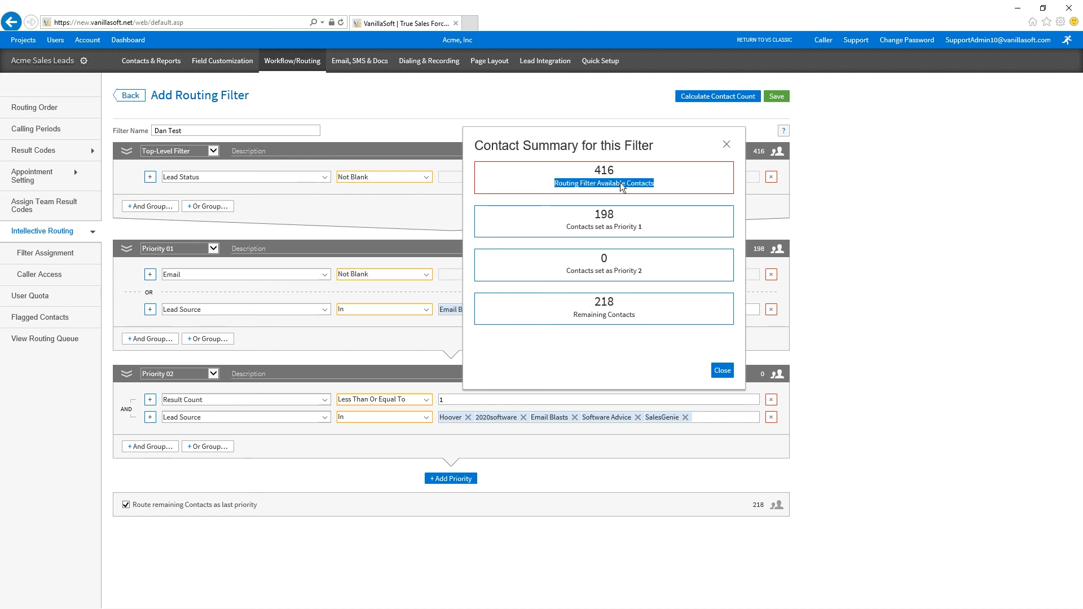
double_click(605, 170)
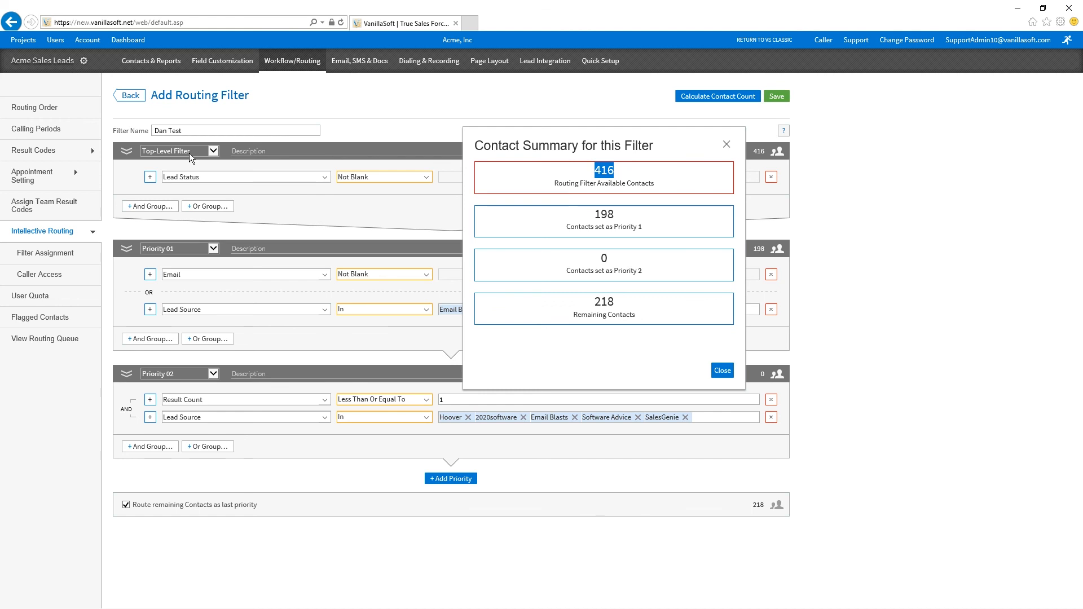
triple_click(701, 238)
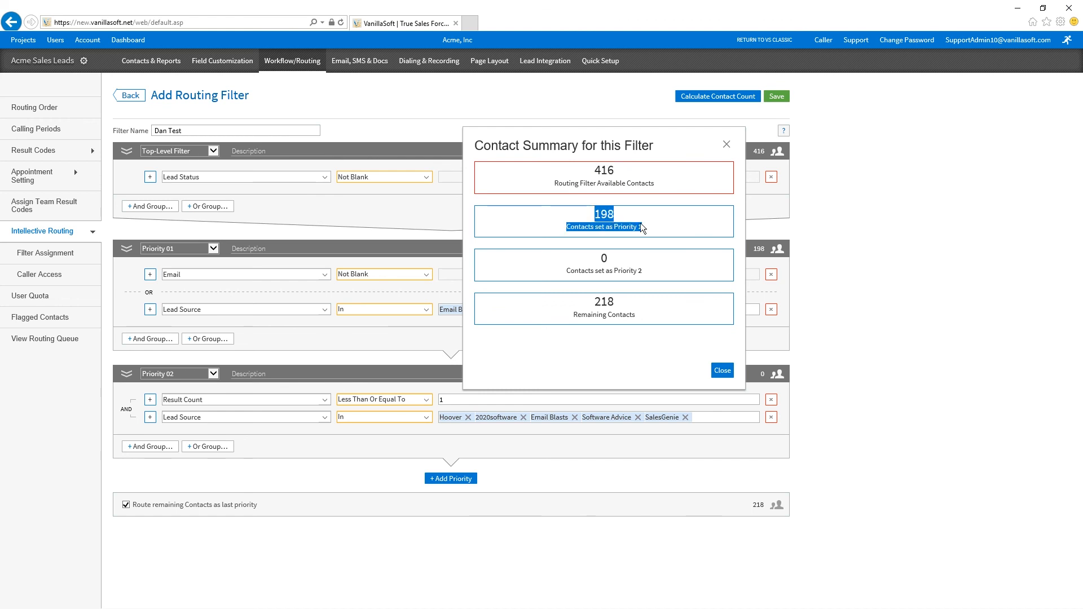
triple_click(648, 259)
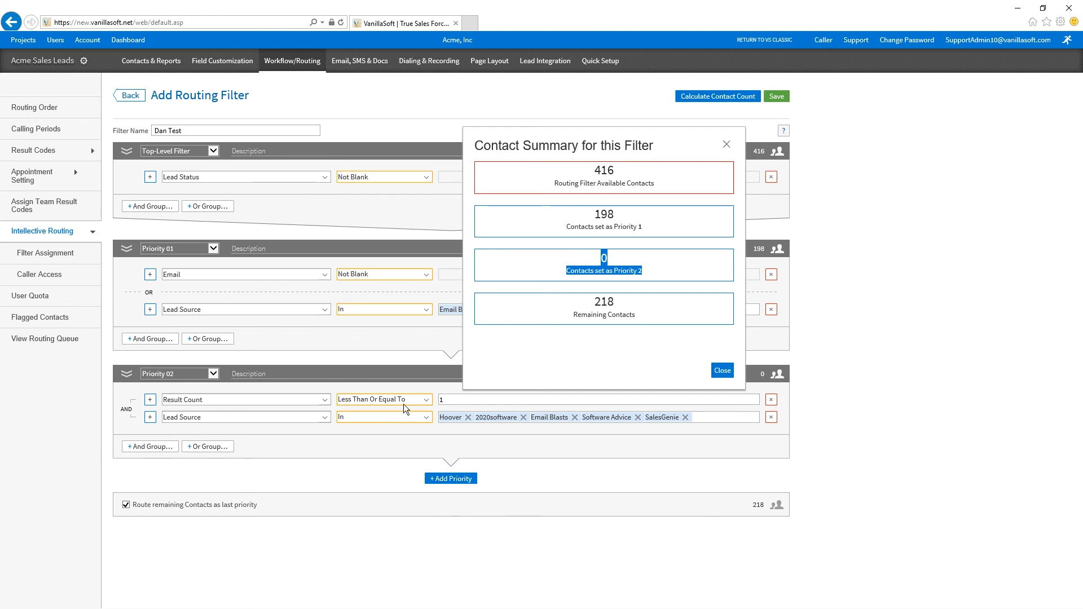
triple_click(599, 218)
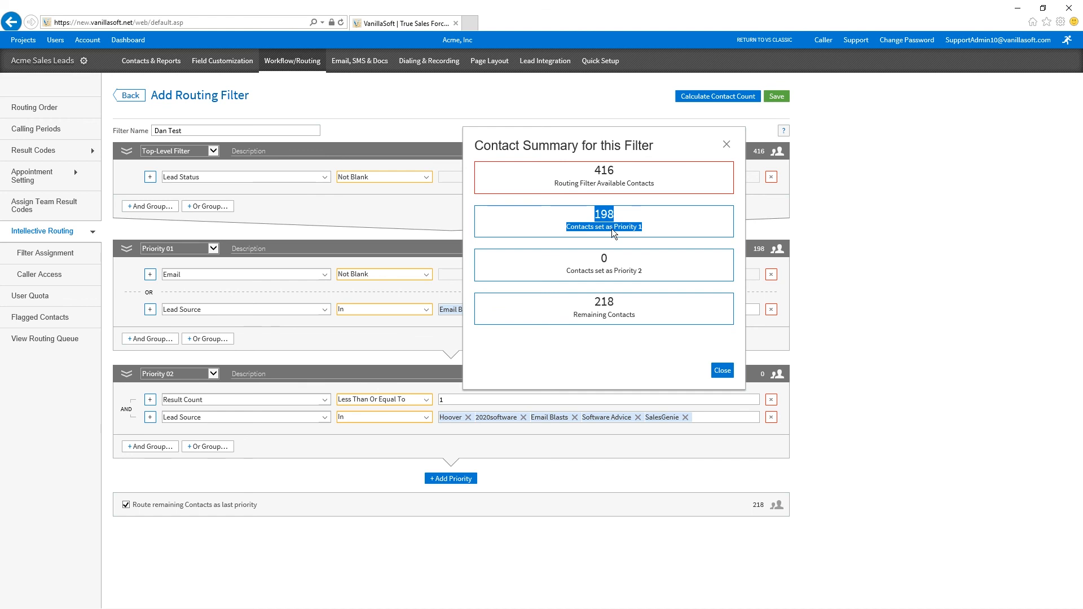
triple_click(609, 260)
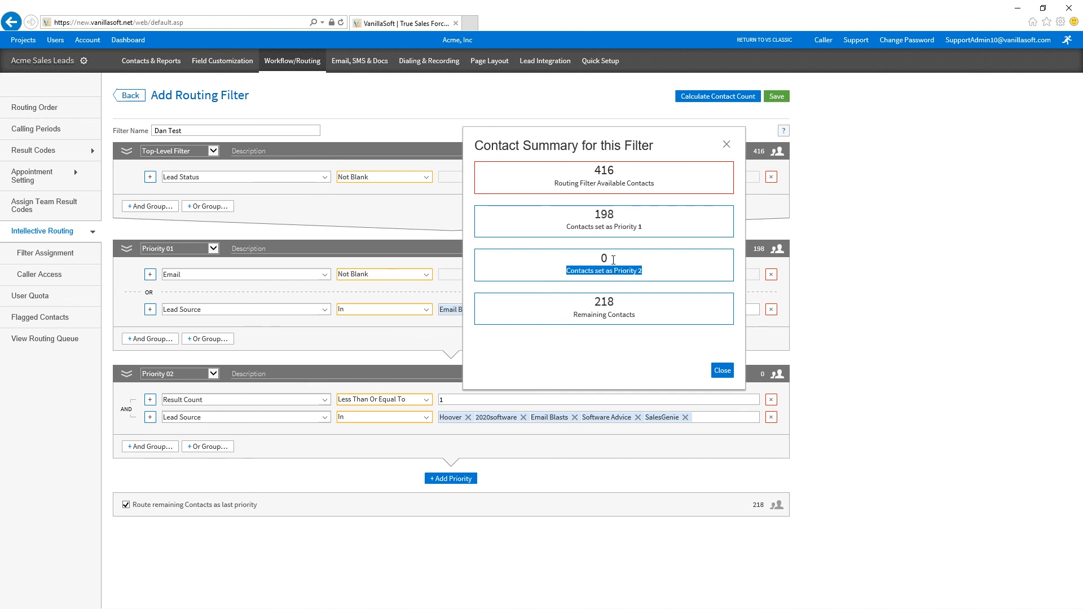
triple_click(609, 220)
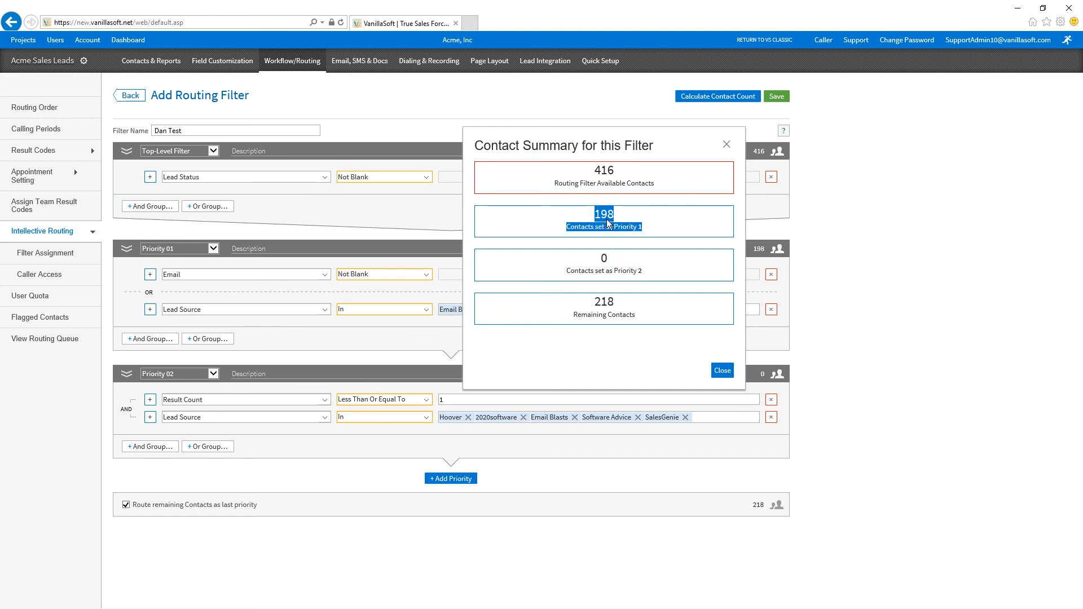
triple_click(608, 259)
triple_click(604, 220)
triple_click(654, 317)
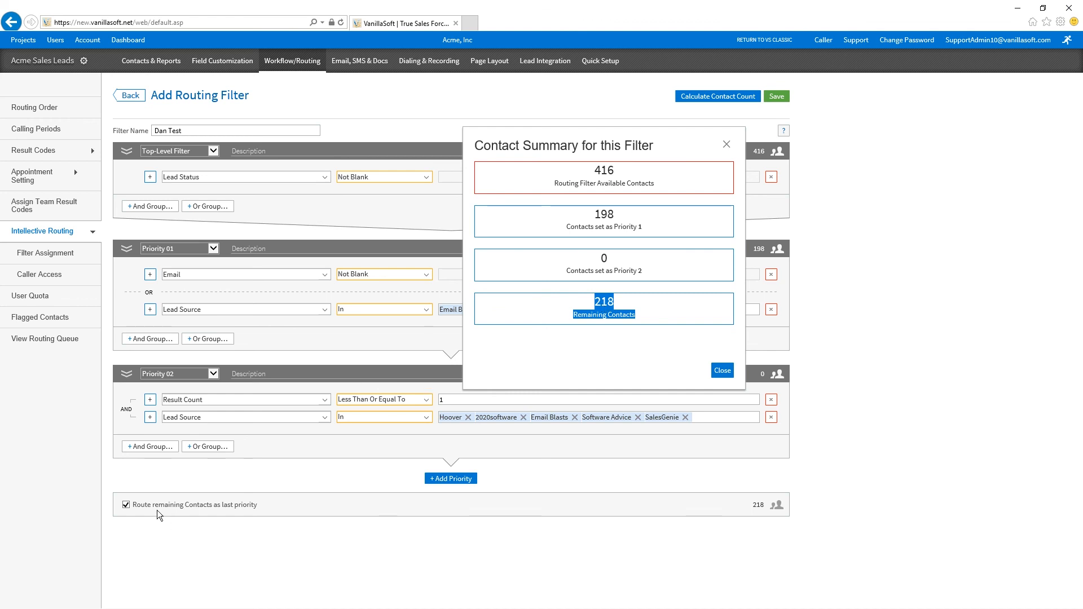
left_click_drag(615, 215, 594, 214)
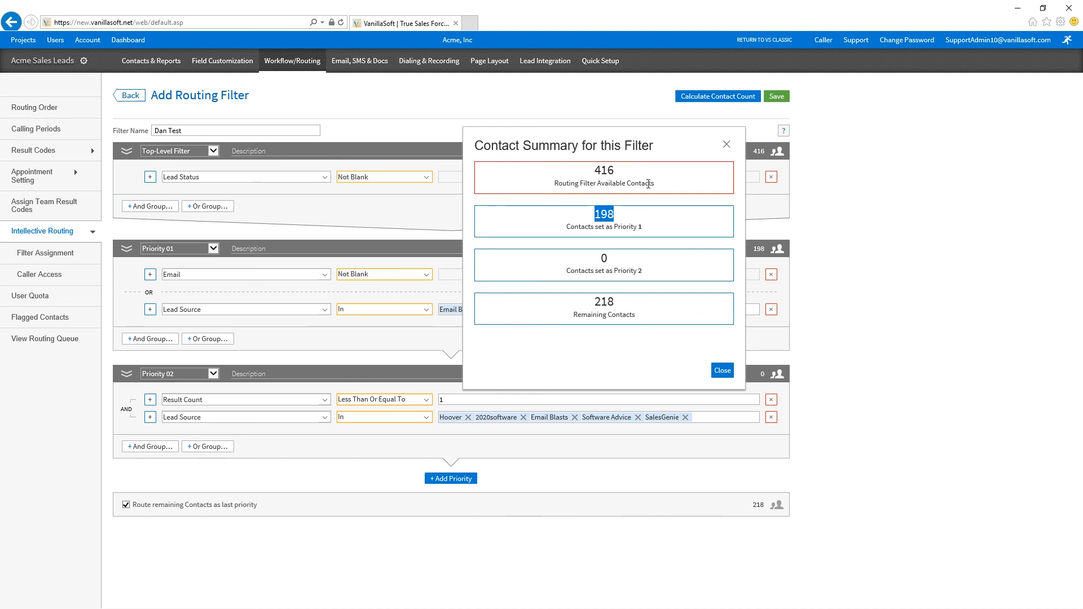
key("Escape")
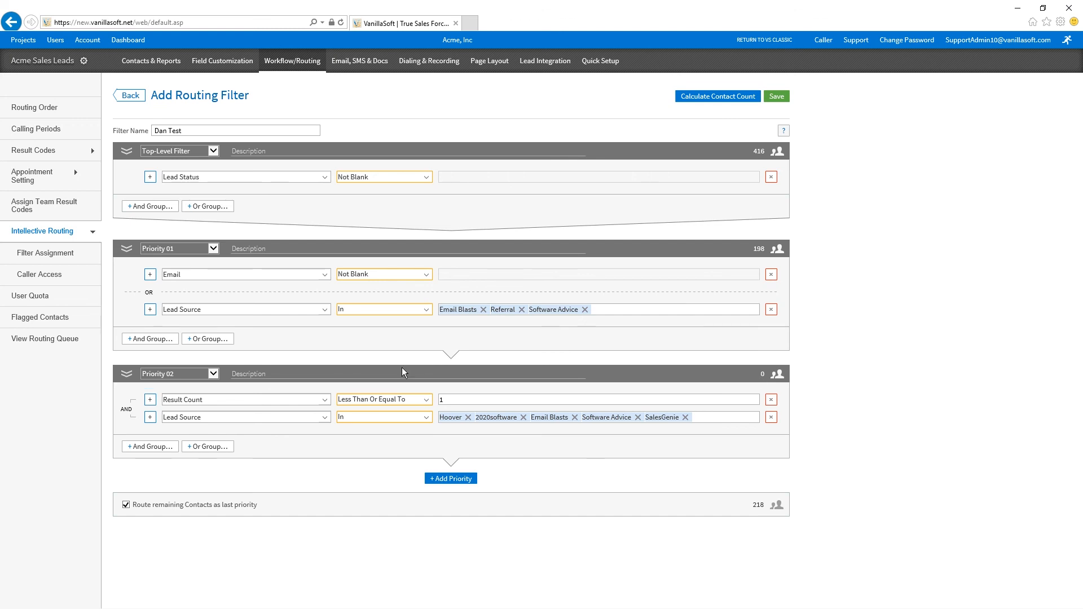
Remove the Lead Source condition from Priority 02 and recalculate the contact count to review the updated summary
left_click(772, 418)
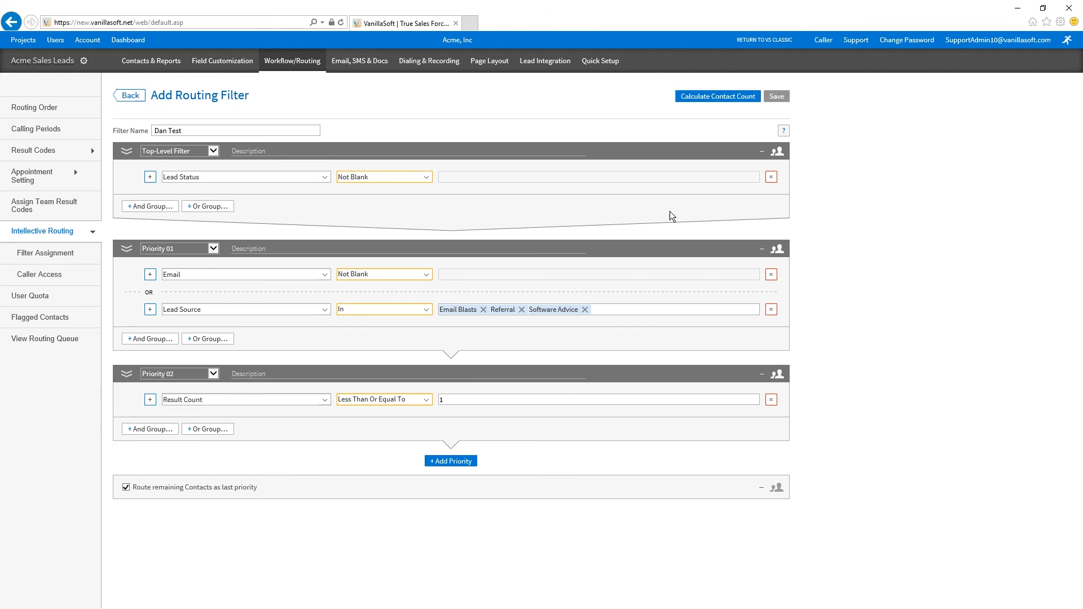
left_click(707, 99)
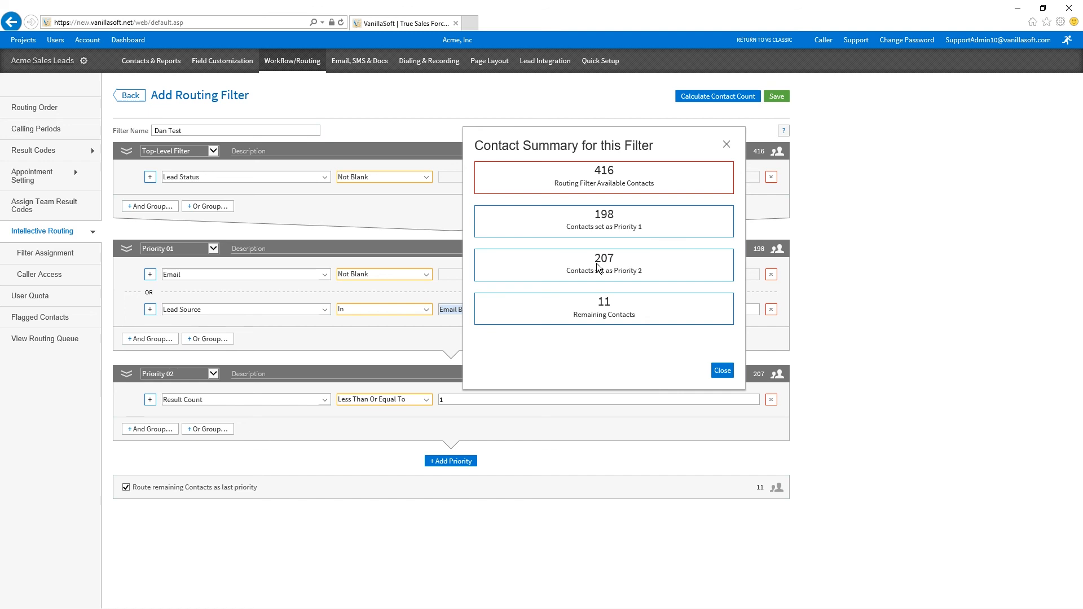
triple_click(583, 318)
left_click(728, 373)
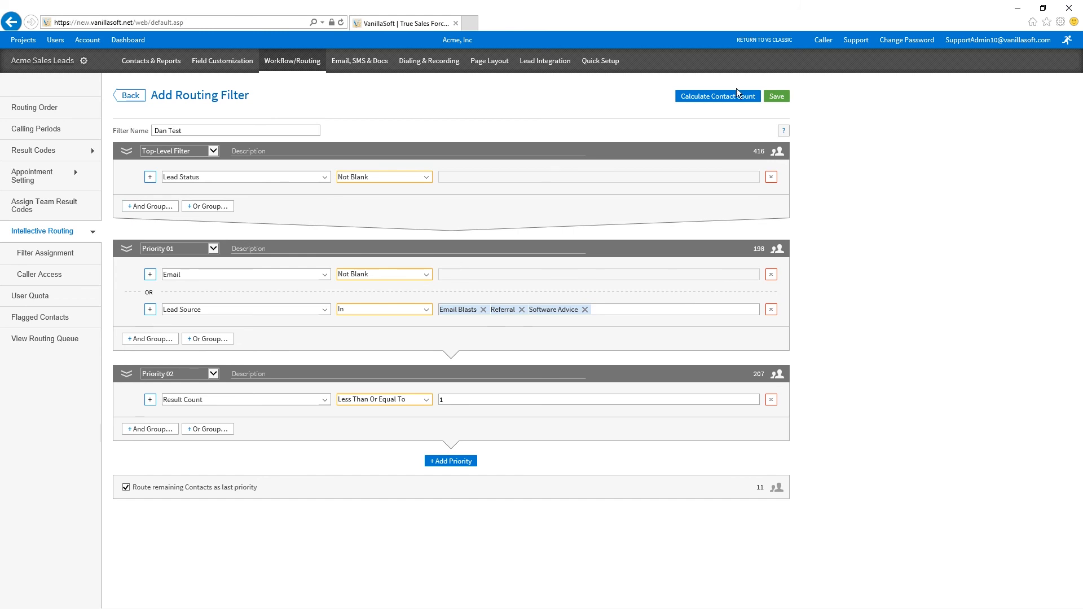
Save the new routing filter and return to the Intellective Routing filter list to locate it
left_click(777, 97)
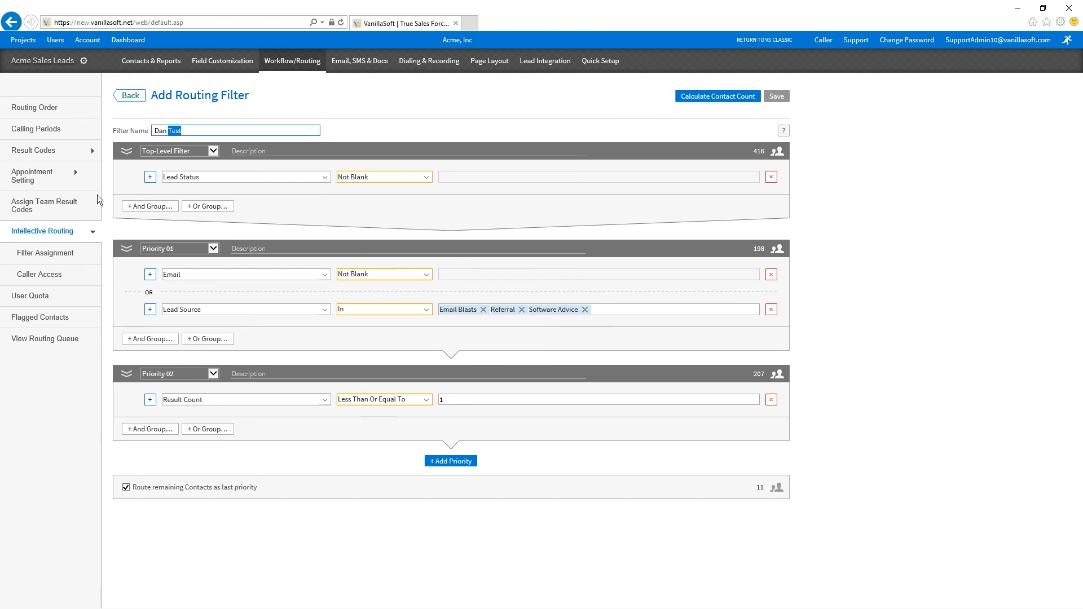
left_click(66, 228)
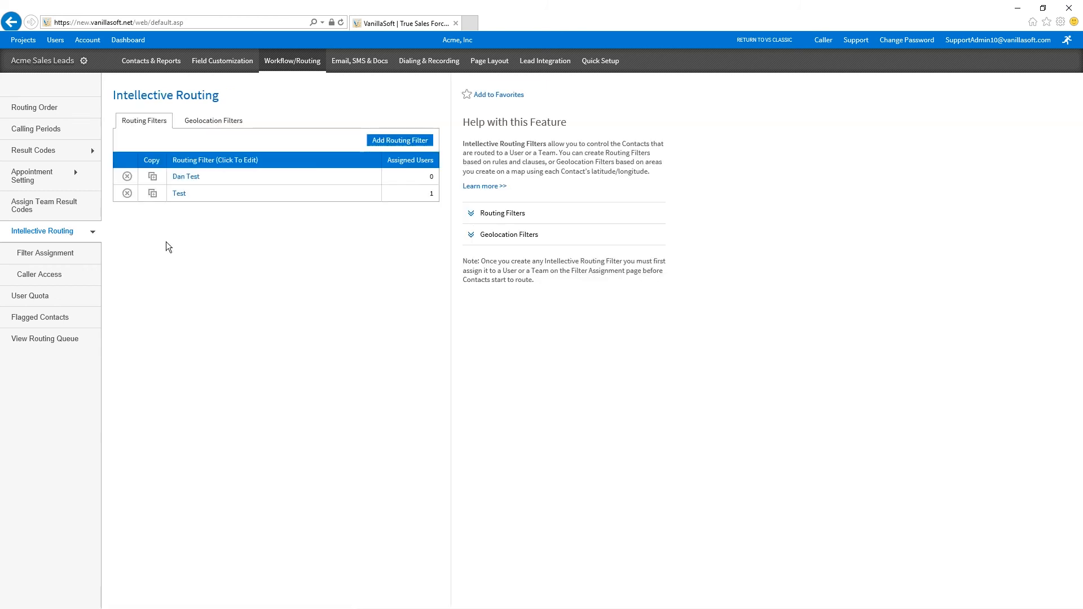
left_click_drag(210, 176, 177, 182)
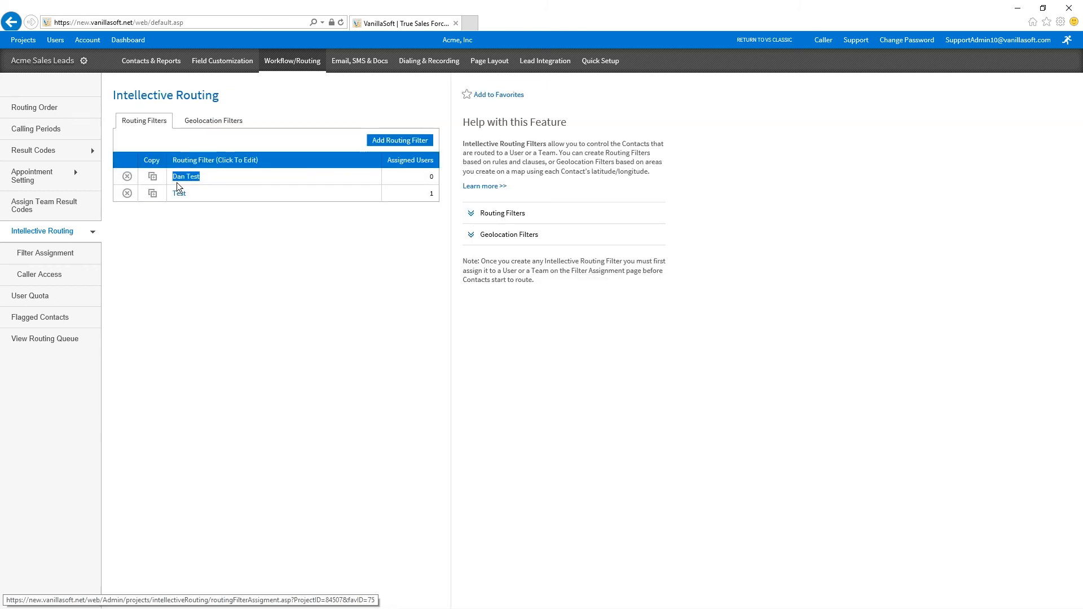
In Filter Assignment, select the newly saved routing filter for the first listed user and examine its available contact counts
left_click(76, 251)
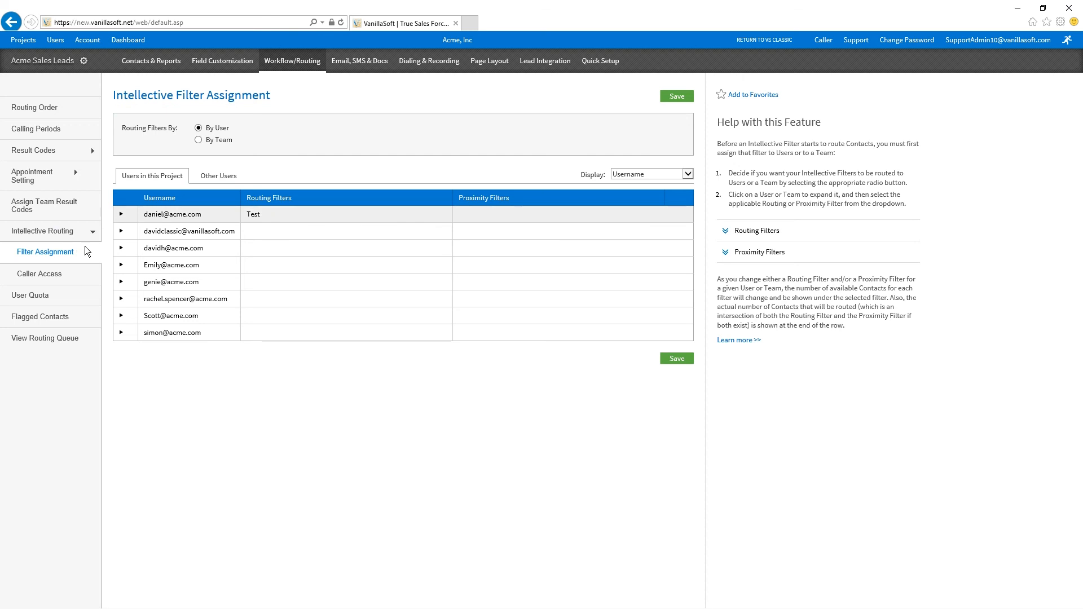
left_click(127, 216)
left_click(382, 216)
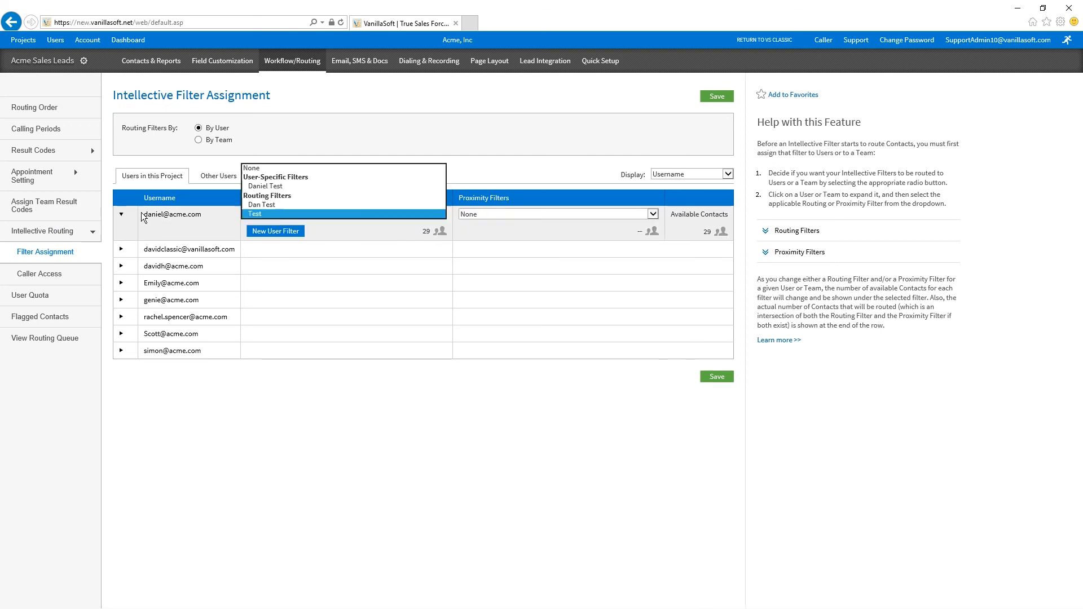
left_click(351, 205)
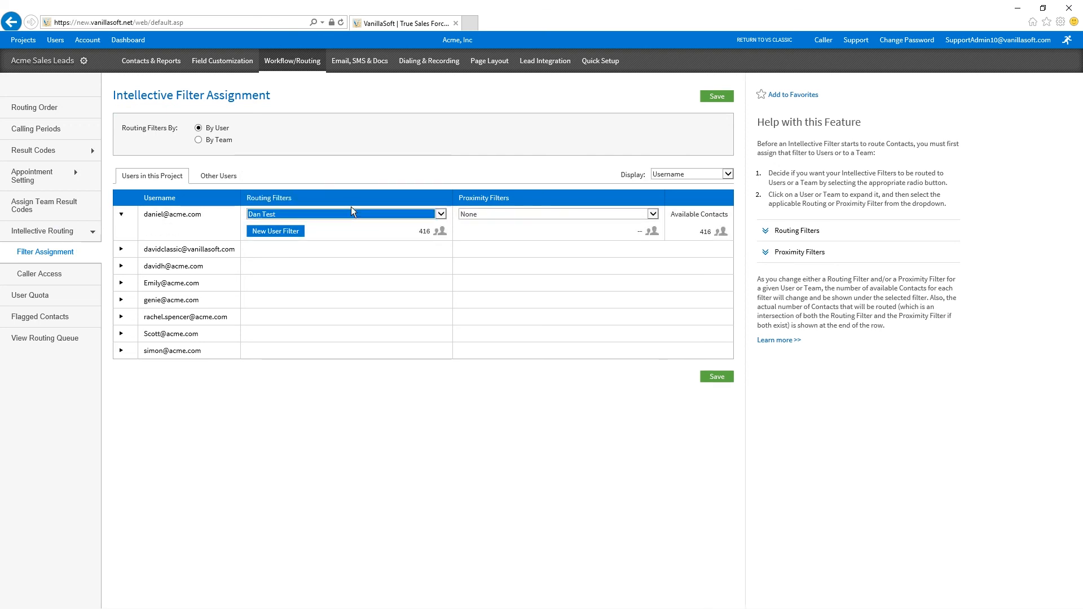
mouse_move(423, 233)
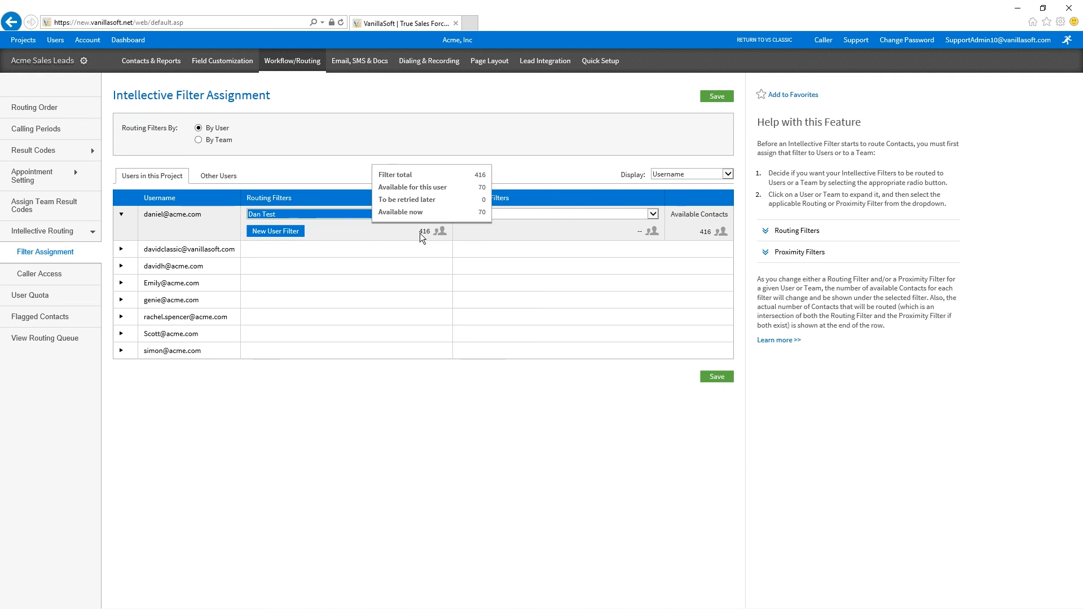
mouse_move(709, 233)
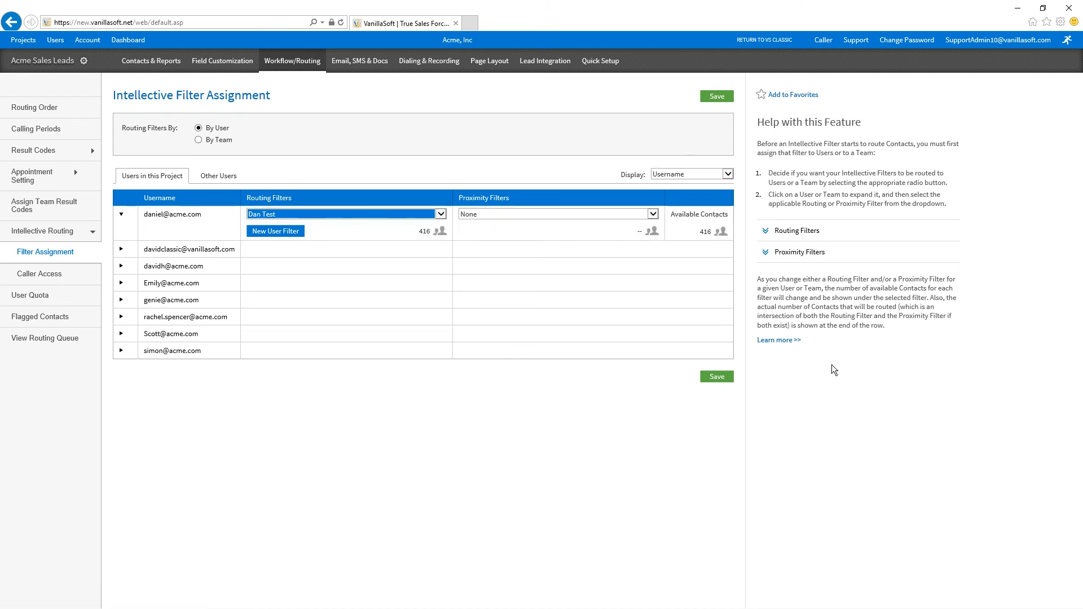
Reopen the newly saved routing filter for editing from the Intellective Routing list
left_click(59, 236)
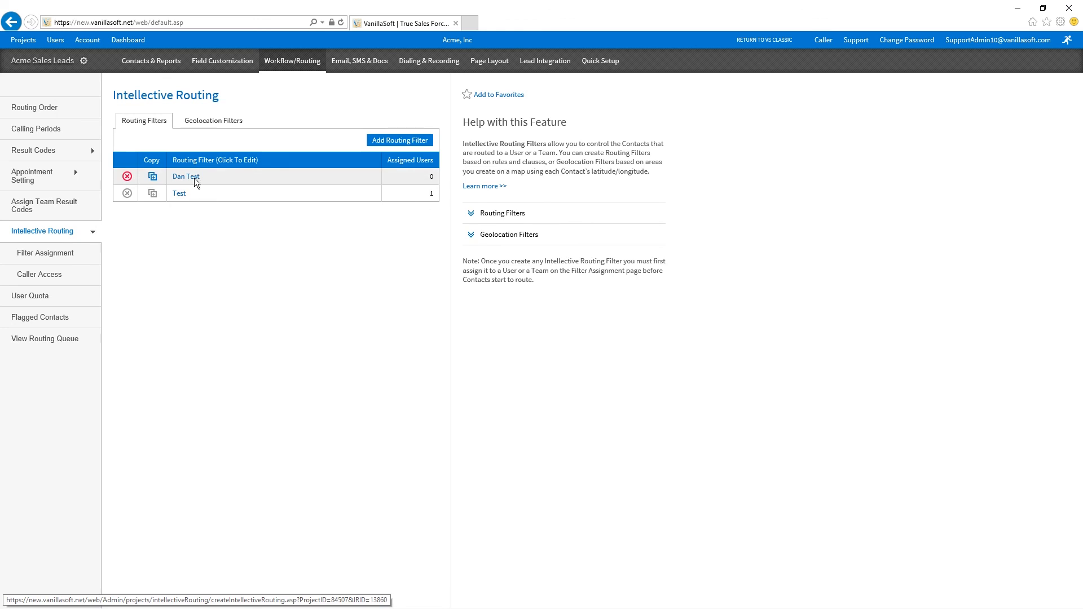
left_click(192, 177)
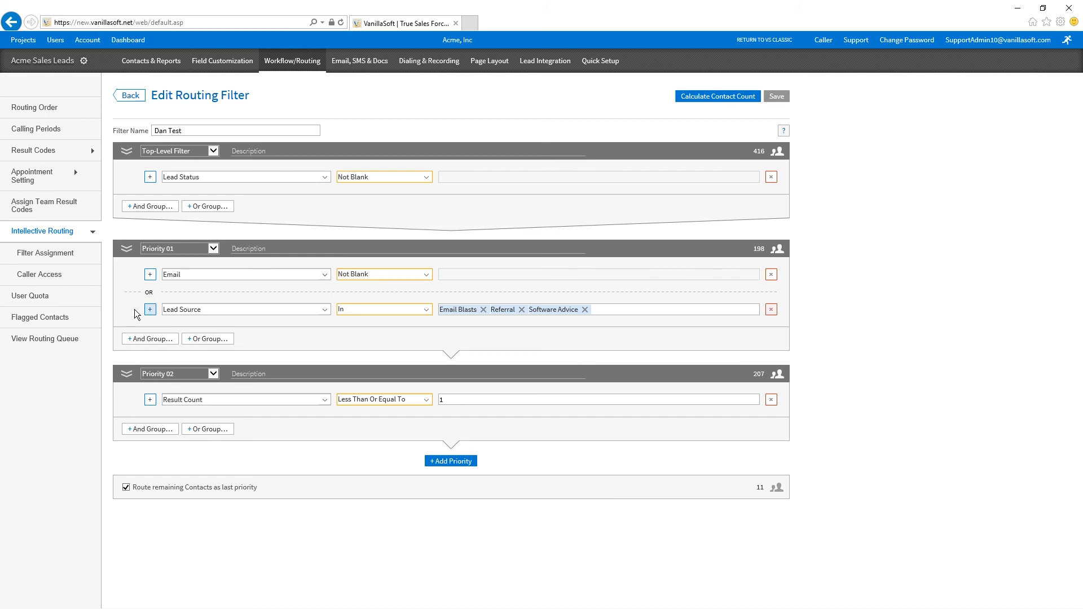
mouse_move(131, 61)
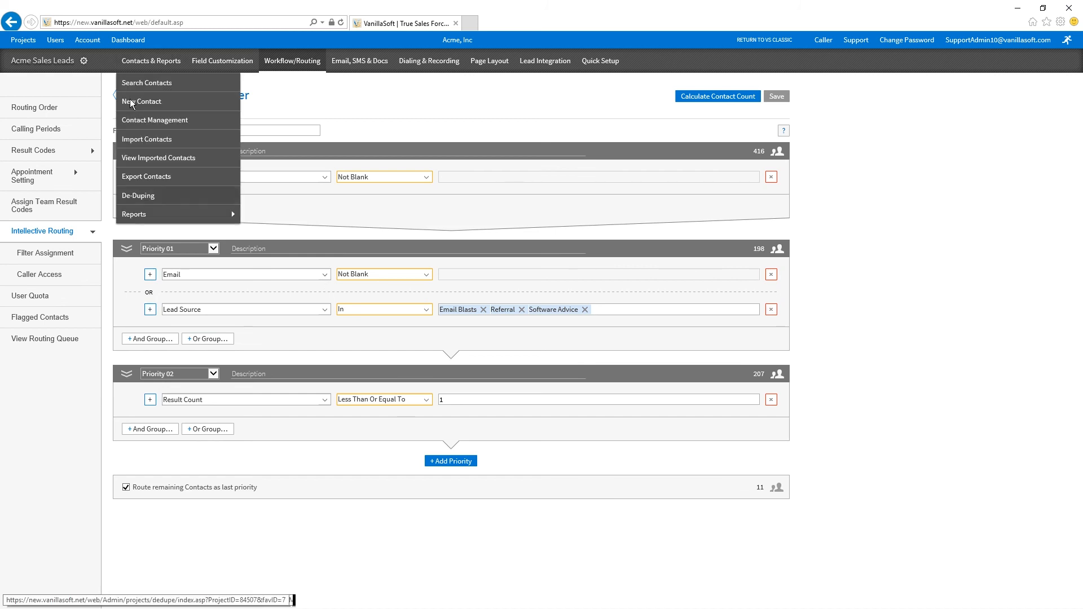
mouse_move(146, 214)
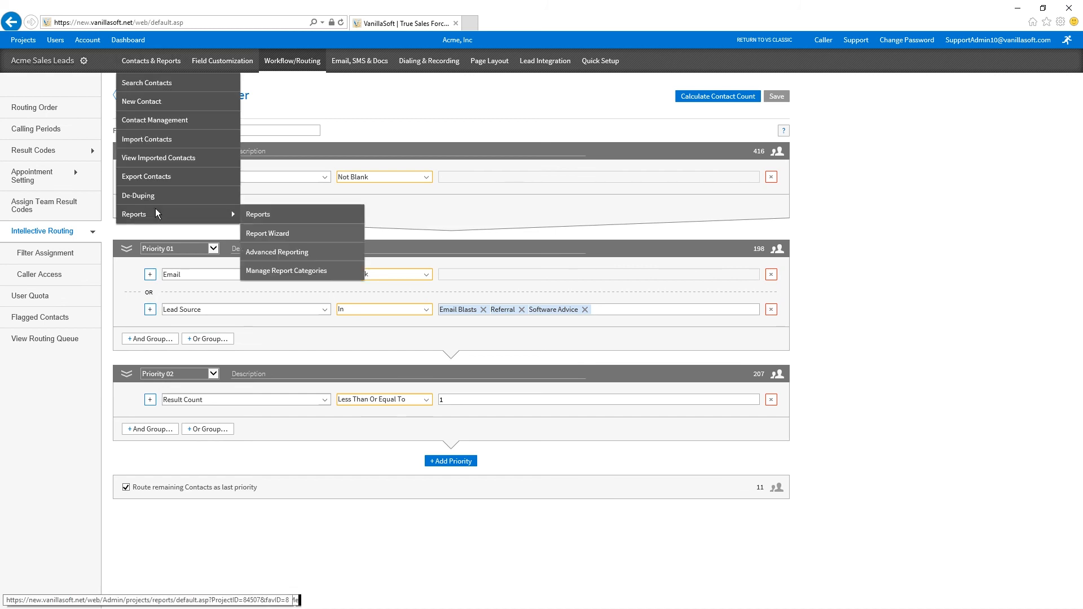
left_click(274, 222)
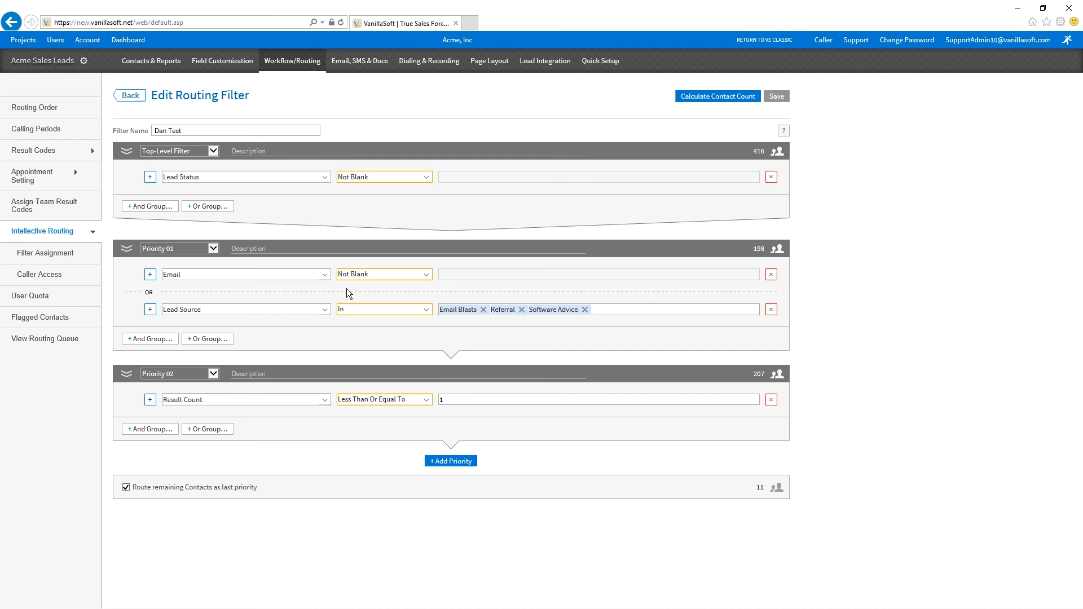
Change the Email condition in Priority 01 to Title Contains IT
left_click(325, 274)
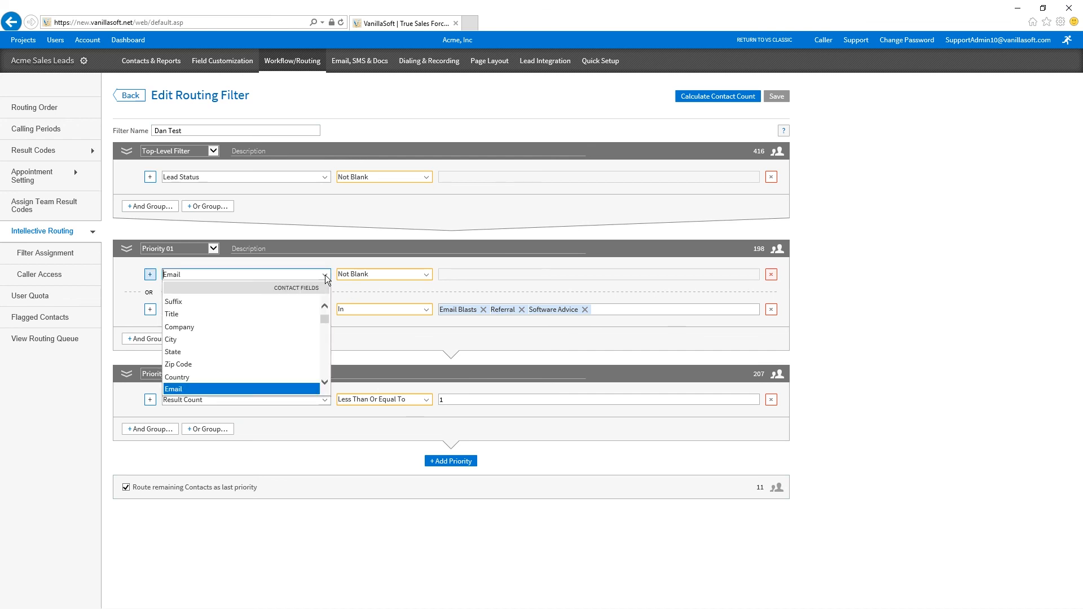
left_click(283, 315)
left_click(399, 275)
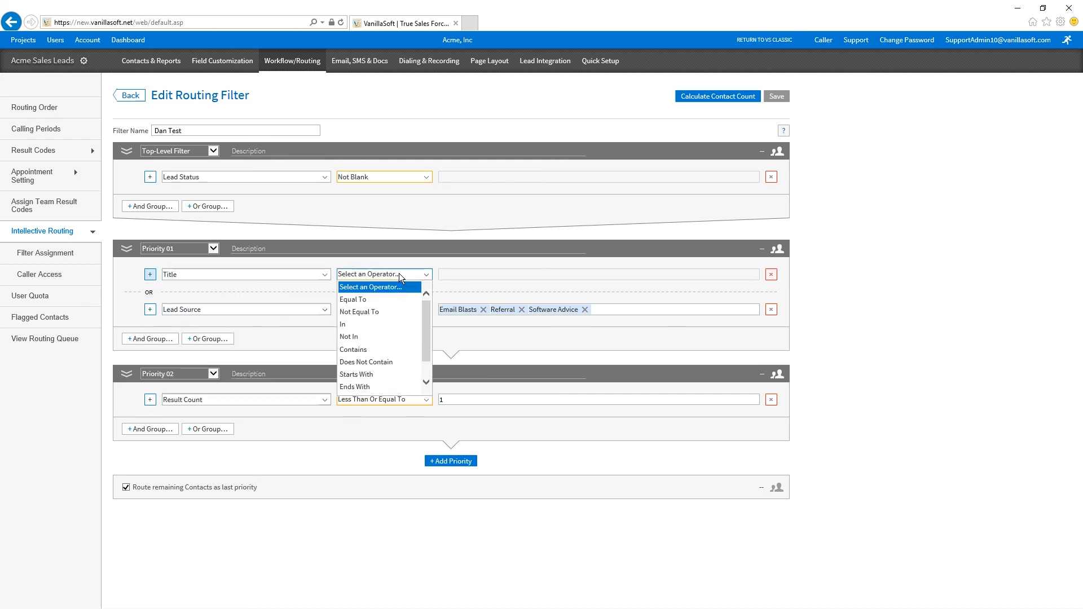
left_click(378, 351)
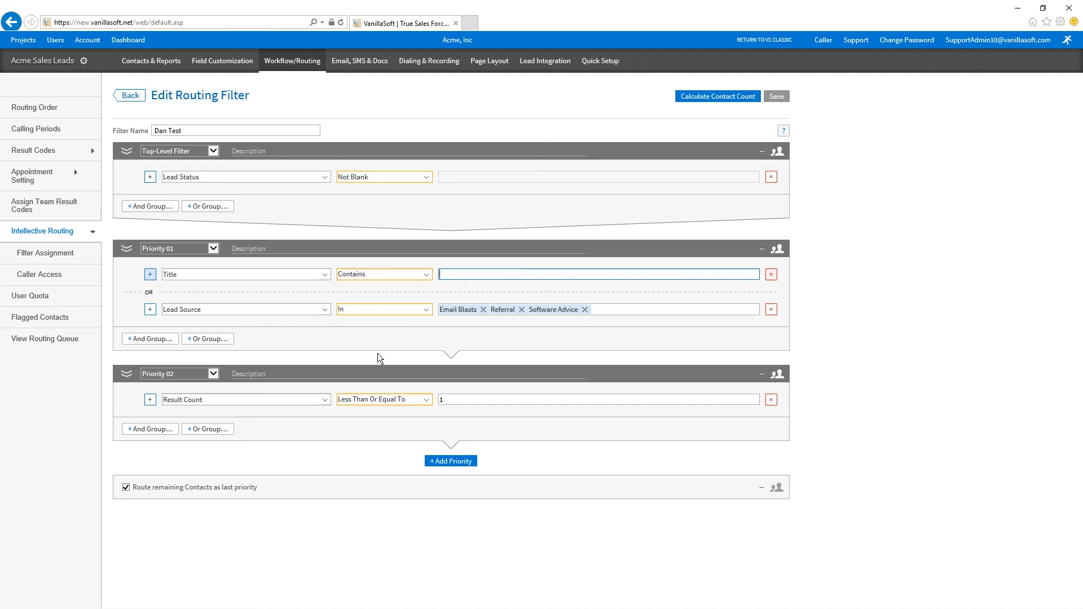
type("CFO")
type("IT")
Combine the two Priority 01 conditions with AND and change the Lead Source condition's field to Annual Revenue
left_click(154, 293)
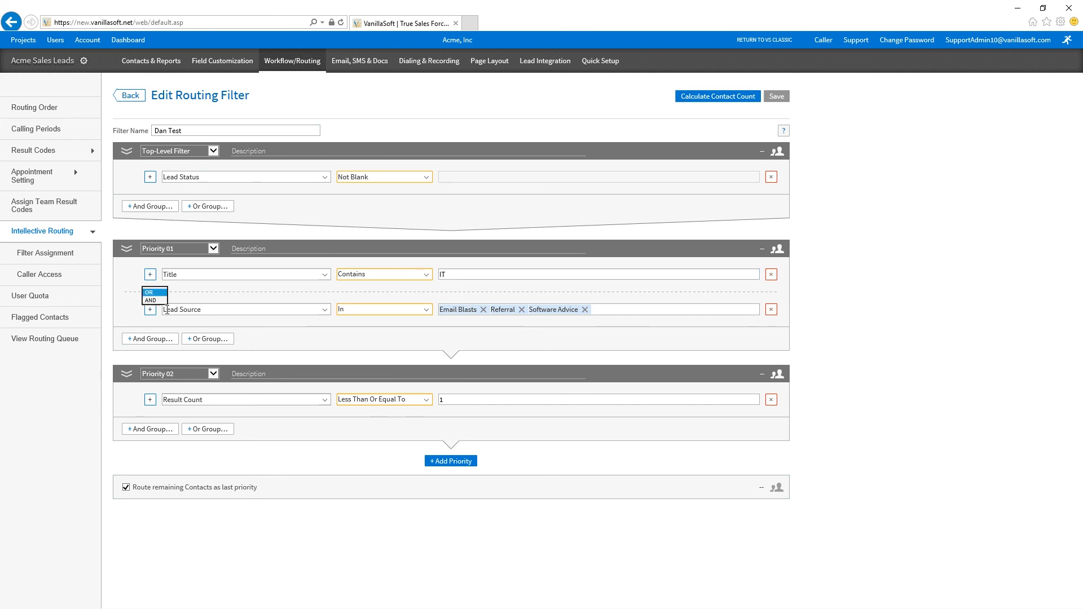
left_click(159, 300)
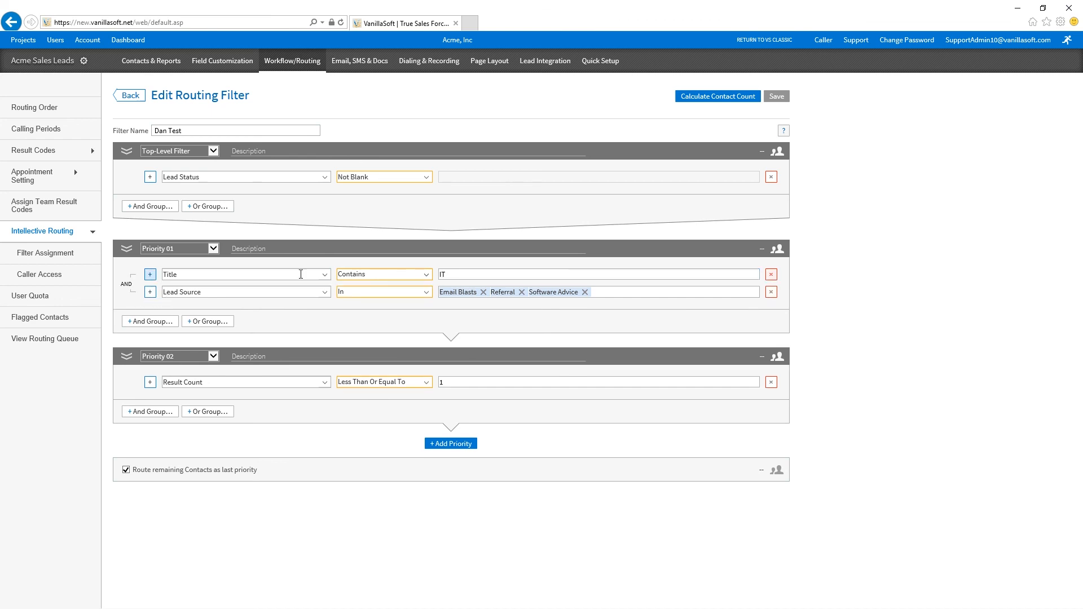
left_click(288, 293)
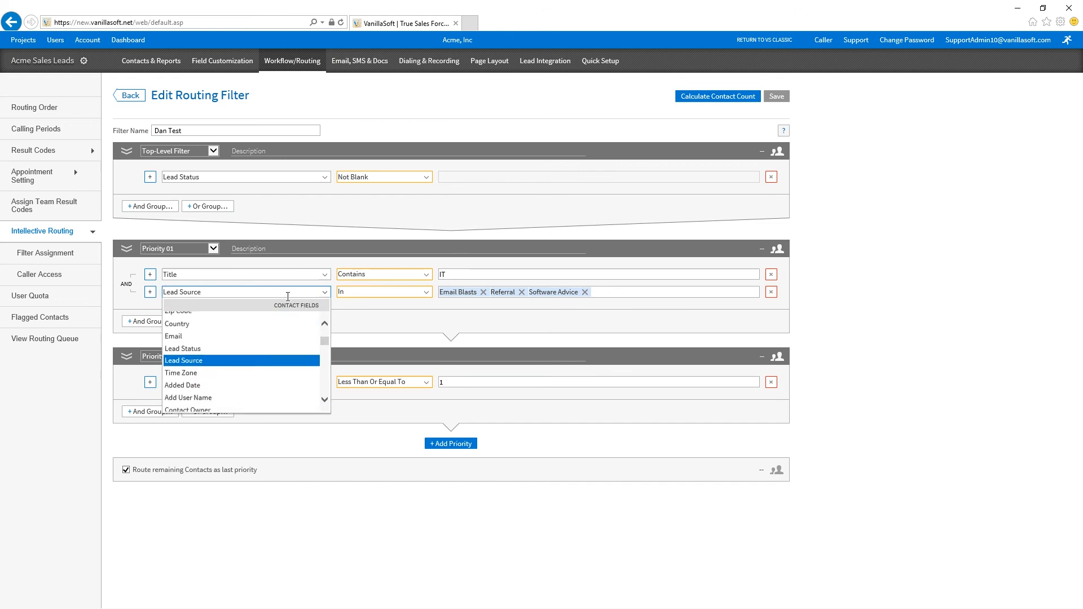
scroll(278, 338, "down", 3)
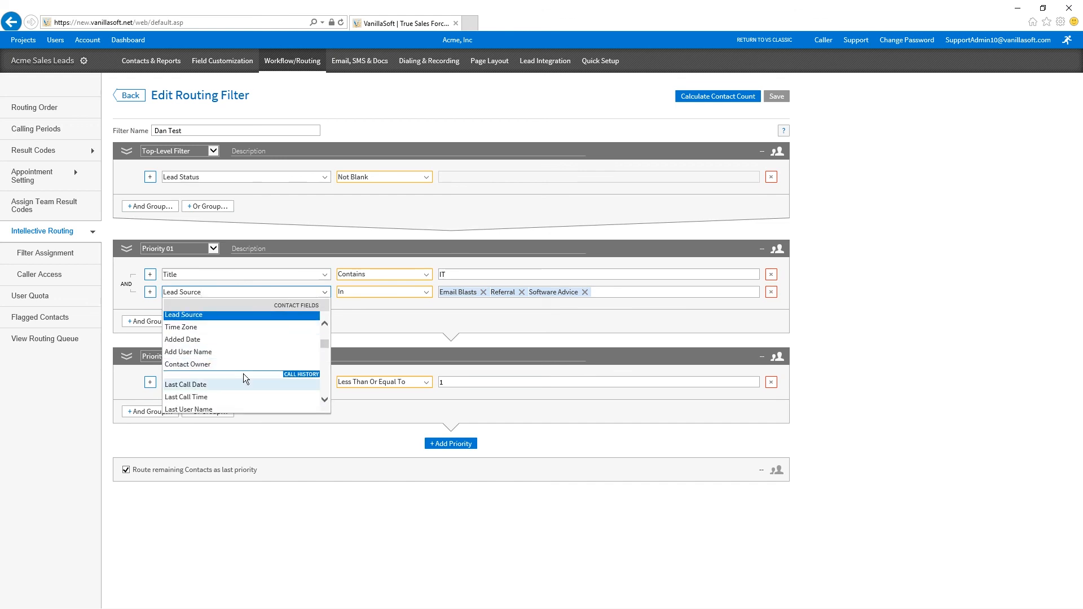
scroll(249, 379, "down", 3)
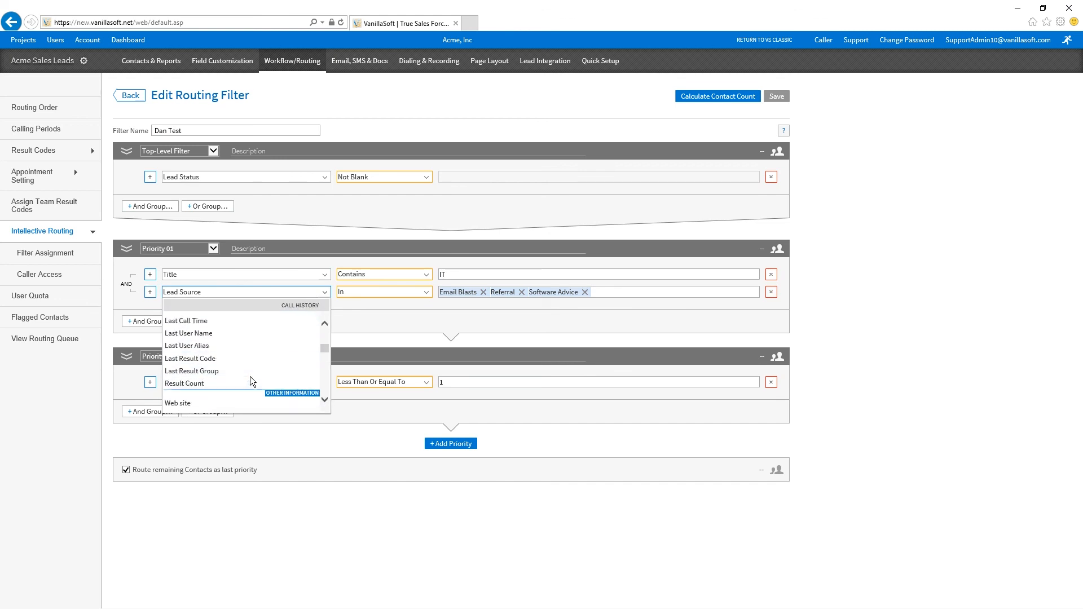
scroll(250, 382, "down", 2)
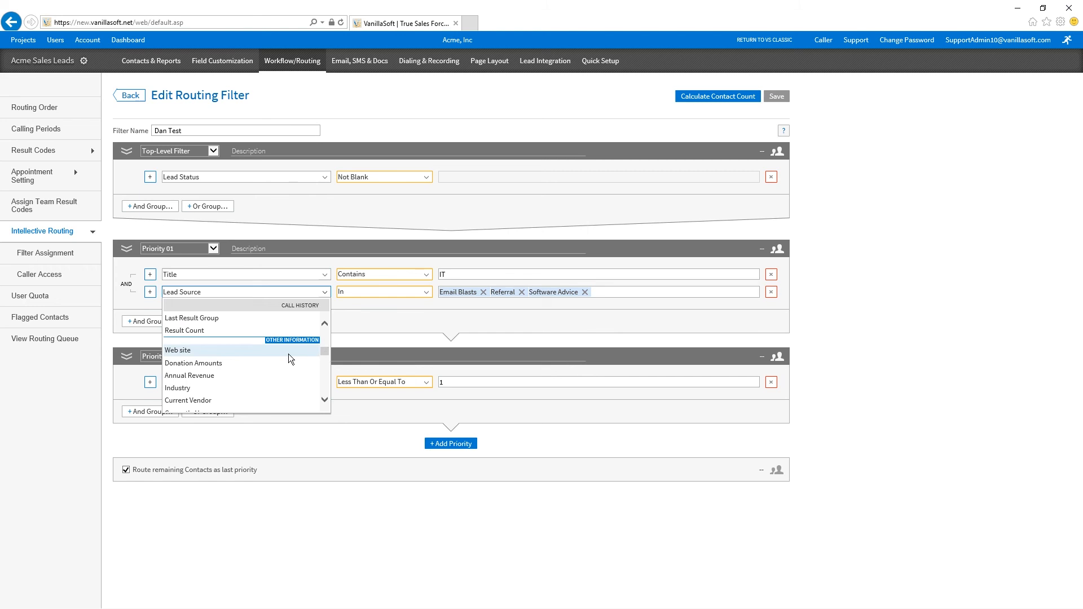
left_click(273, 375)
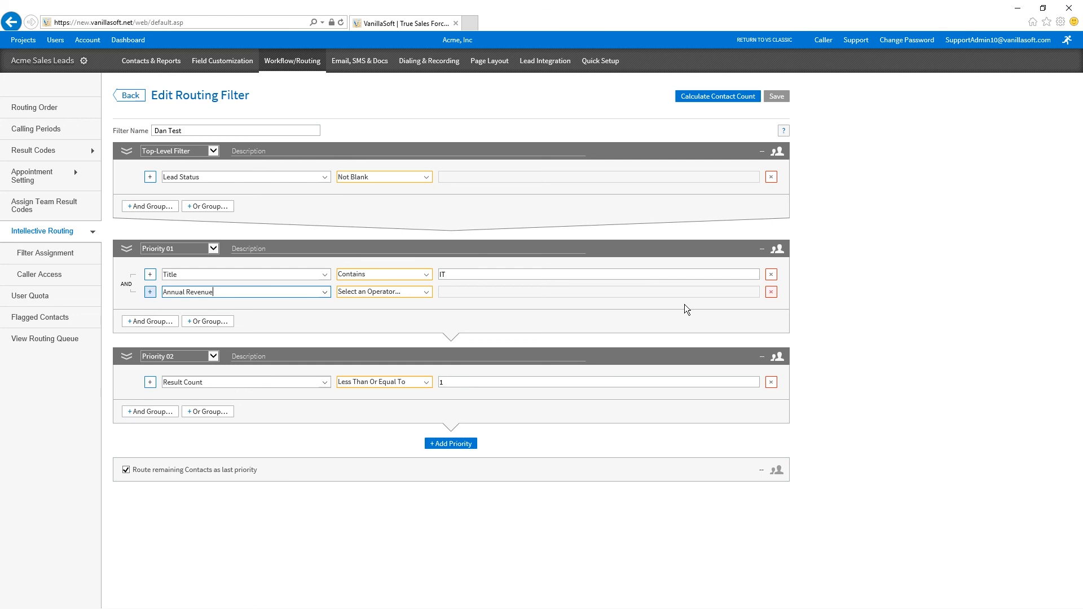
Remove the Annual Revenue condition from Priority 01 and browse the contact and call history fields available for the Title condition
left_click(771, 292)
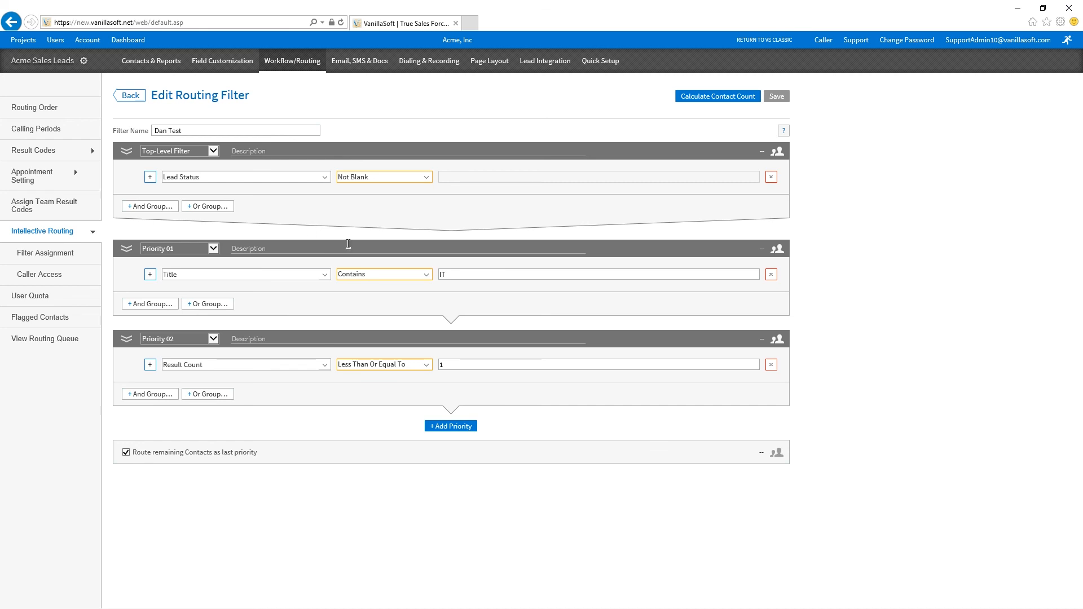
left_click(326, 275)
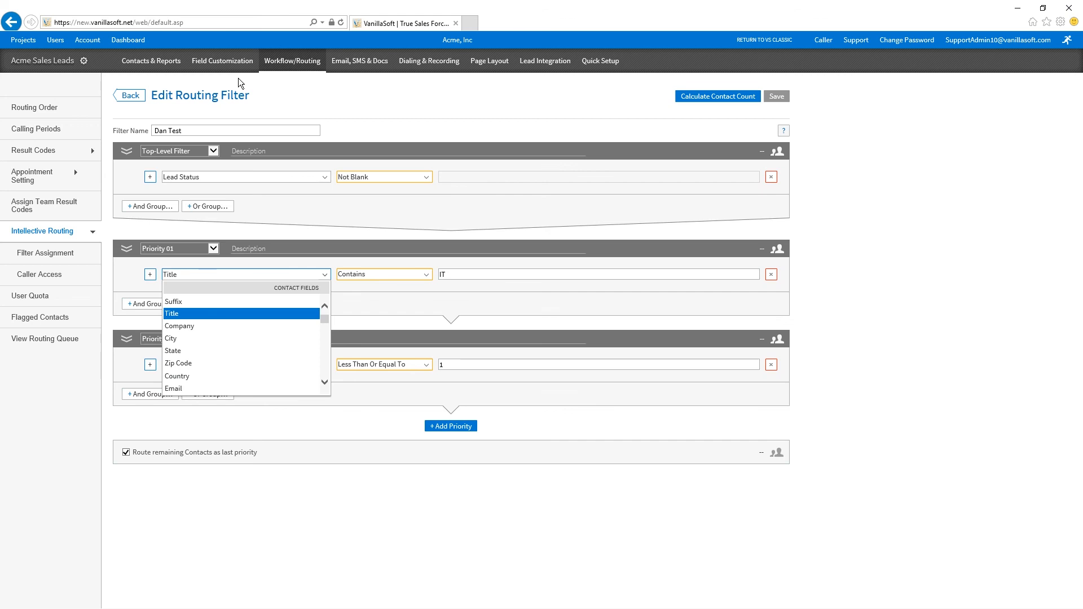
mouse_move(243, 71)
scroll(249, 338, "down", 2)
scroll(249, 337, "down", 1)
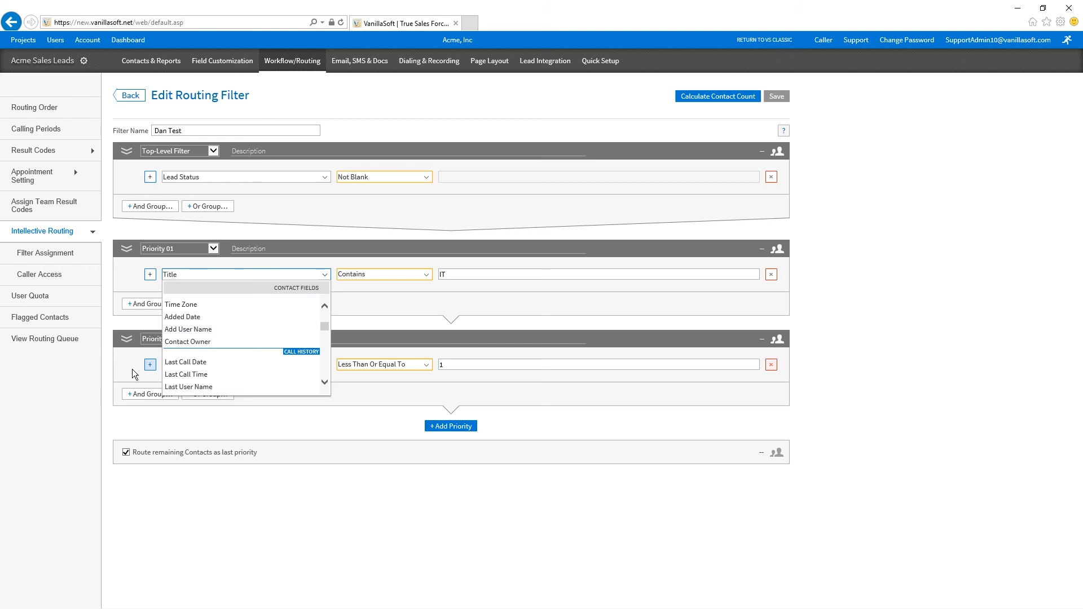
scroll(243, 367, "down", 1)
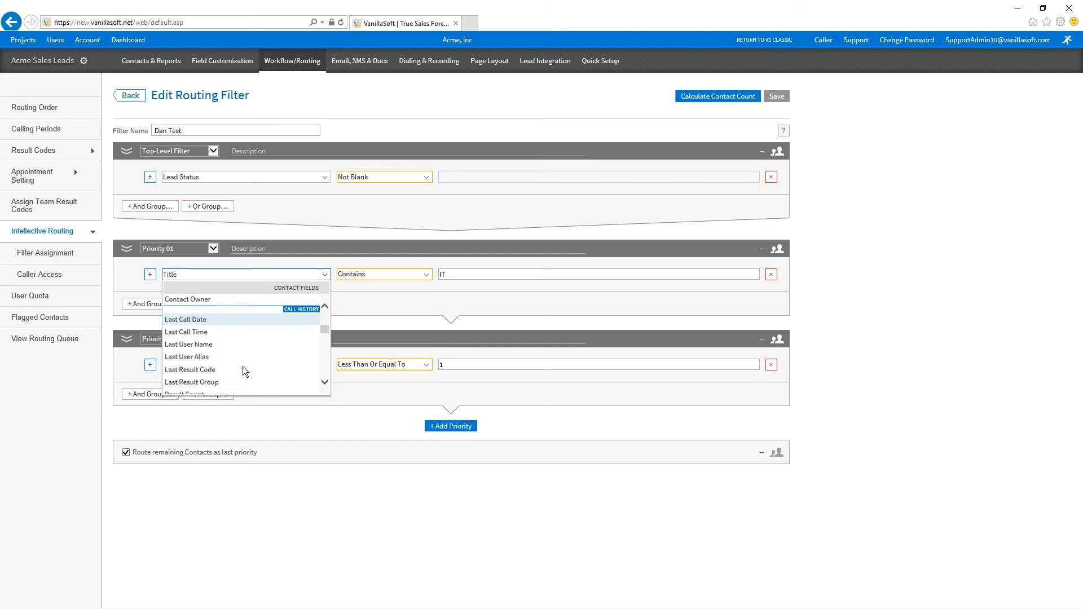
scroll(256, 360, "up", 1)
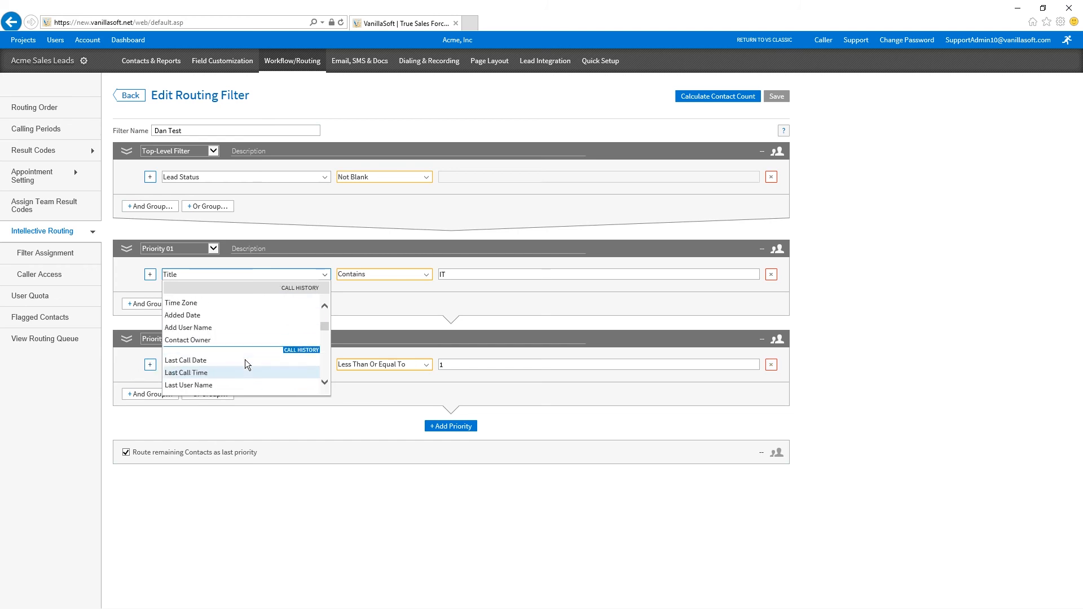
left_click(449, 314)
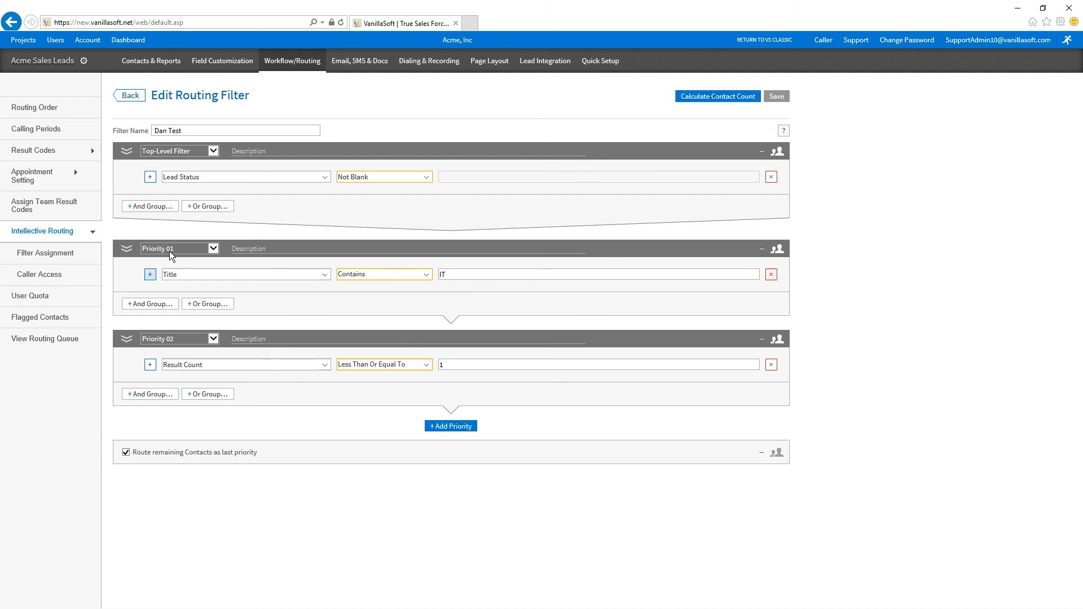
Change the field of the remaining Priority 01 condition to Email Response from the email and blast tags
left_click(319, 278)
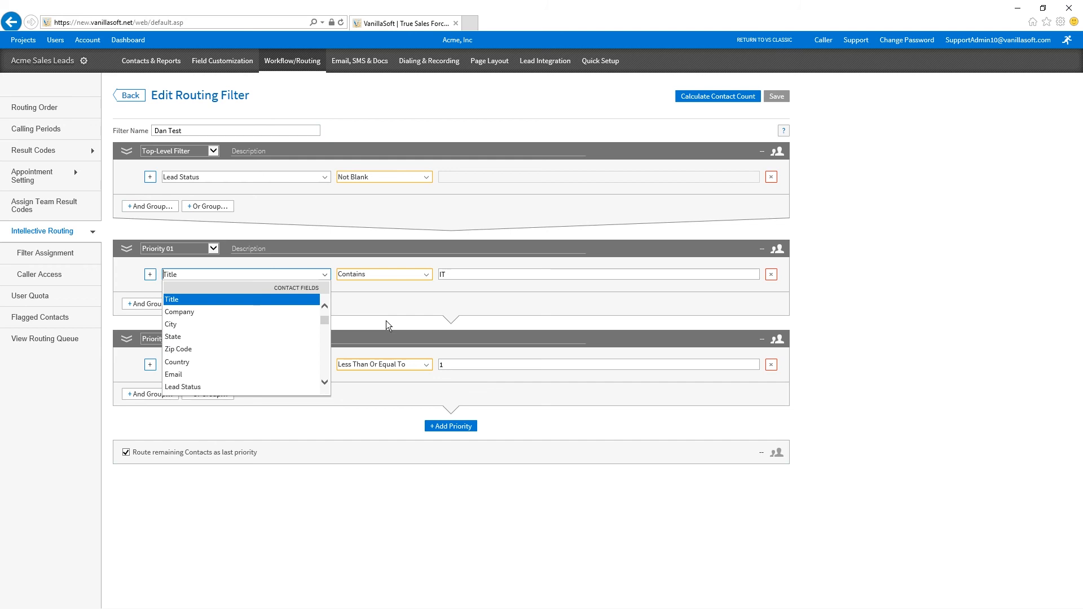
scroll(320, 320, "down", 5)
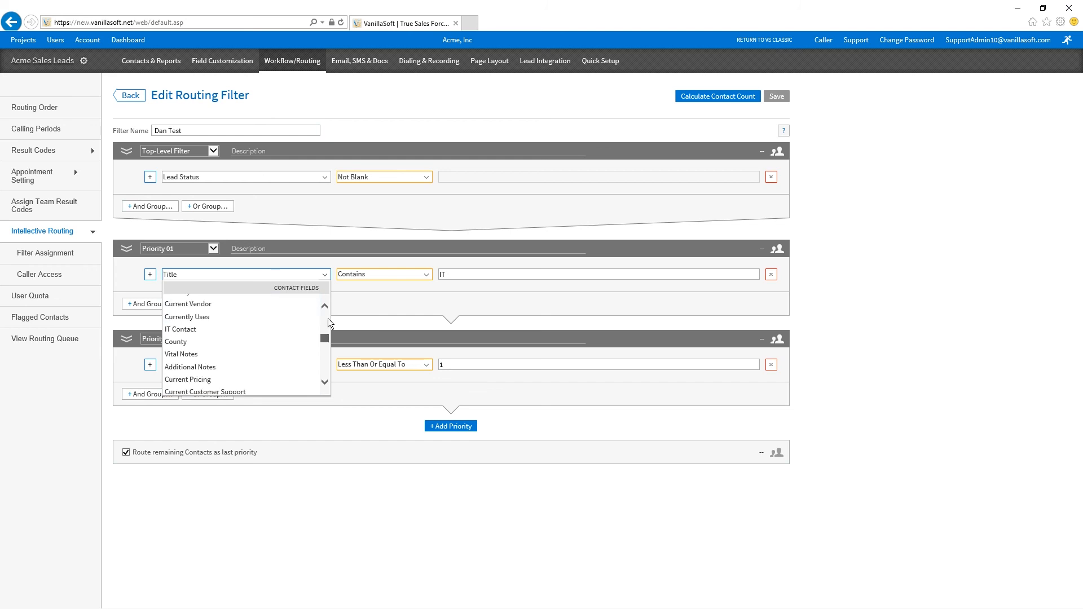
scroll(324, 327, "up", 5)
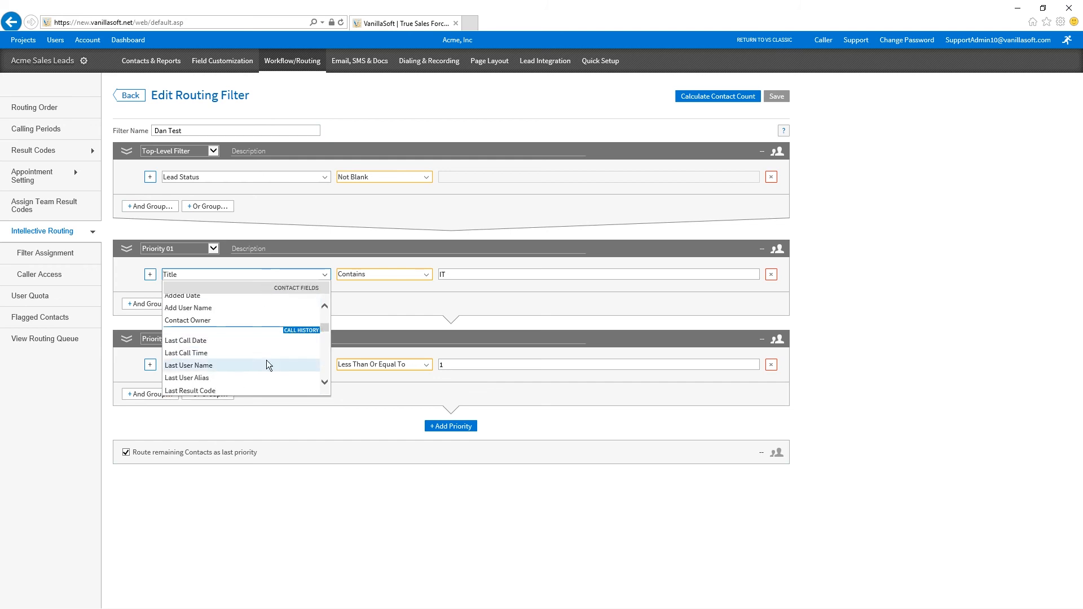
left_click_drag(325, 327, 323, 318)
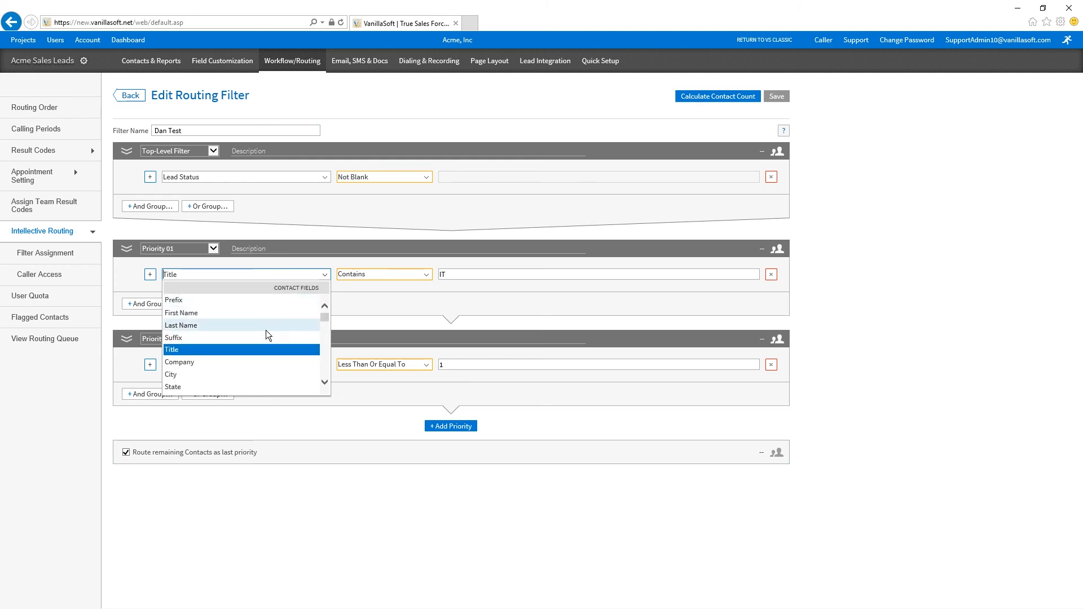
left_click_drag(323, 321, 321, 375)
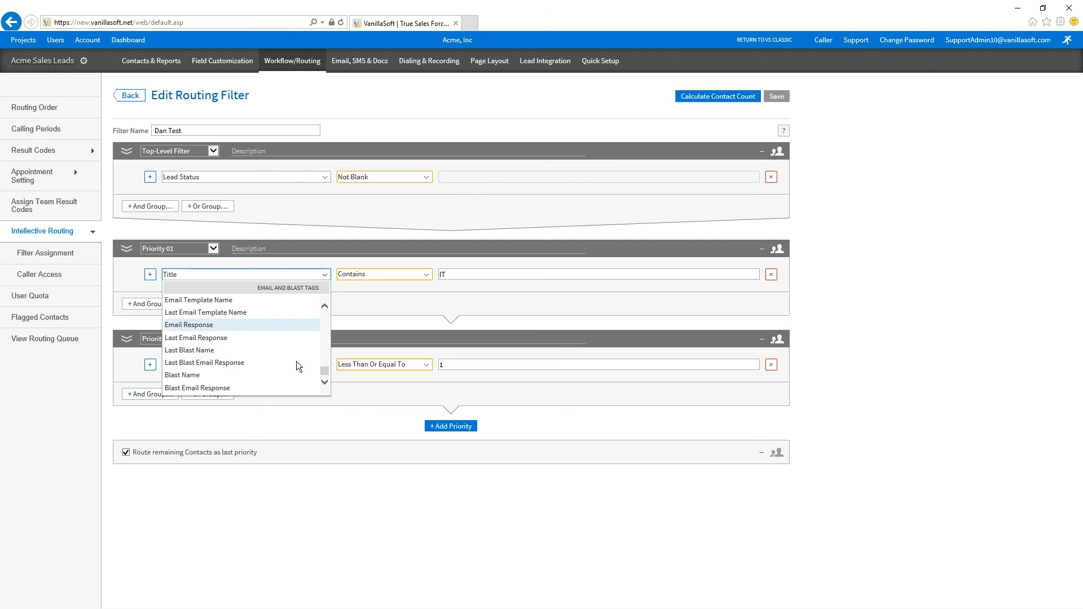
left_click(269, 326)
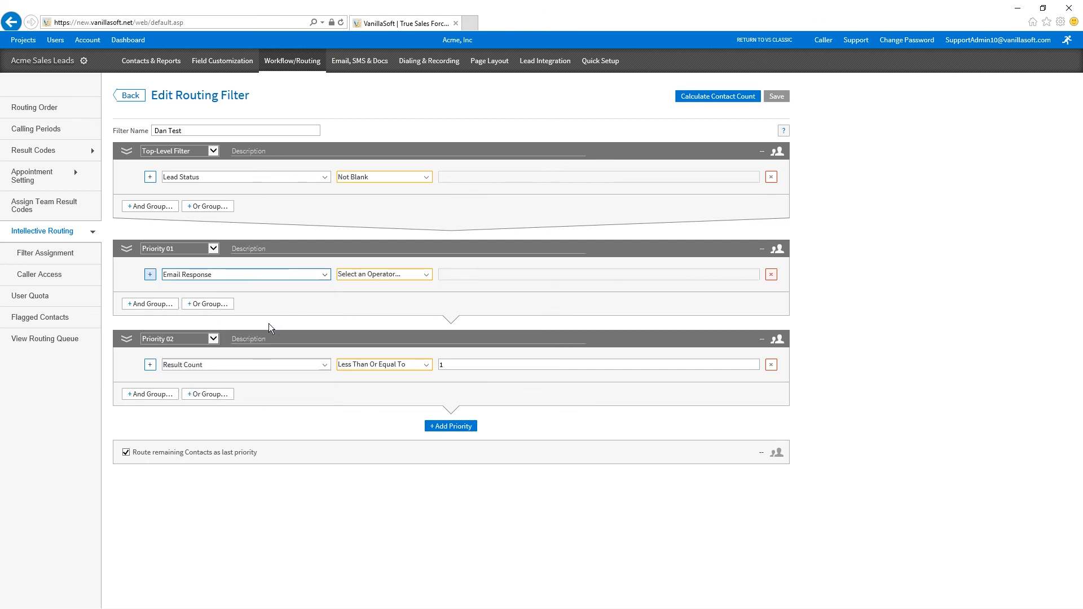
Set the Email Response condition in Priority 01 to Equal To OPEN
left_click(391, 279)
left_click(353, 300)
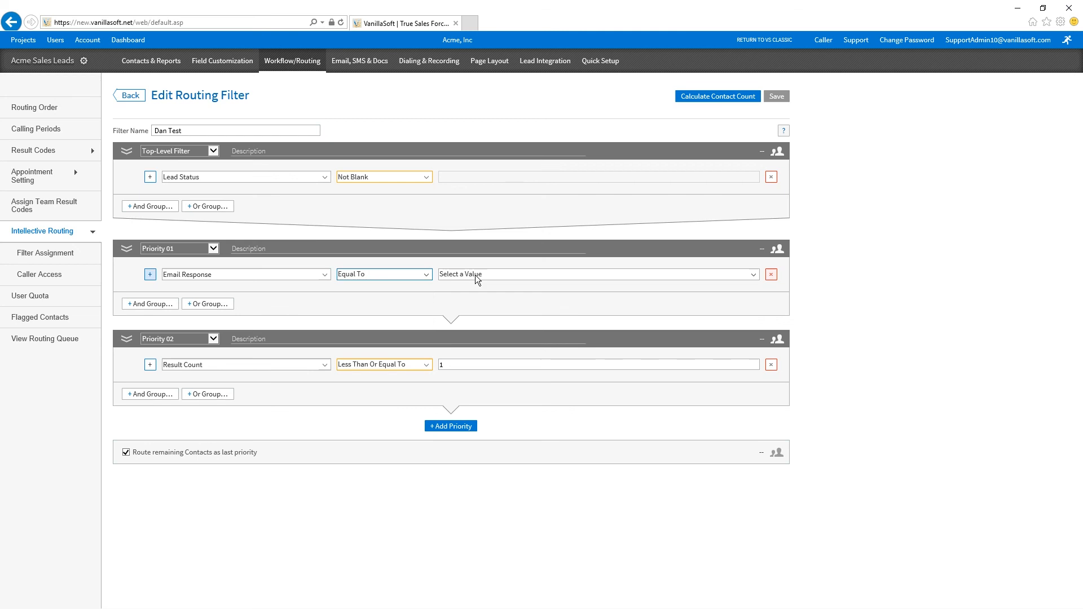
left_click(477, 279)
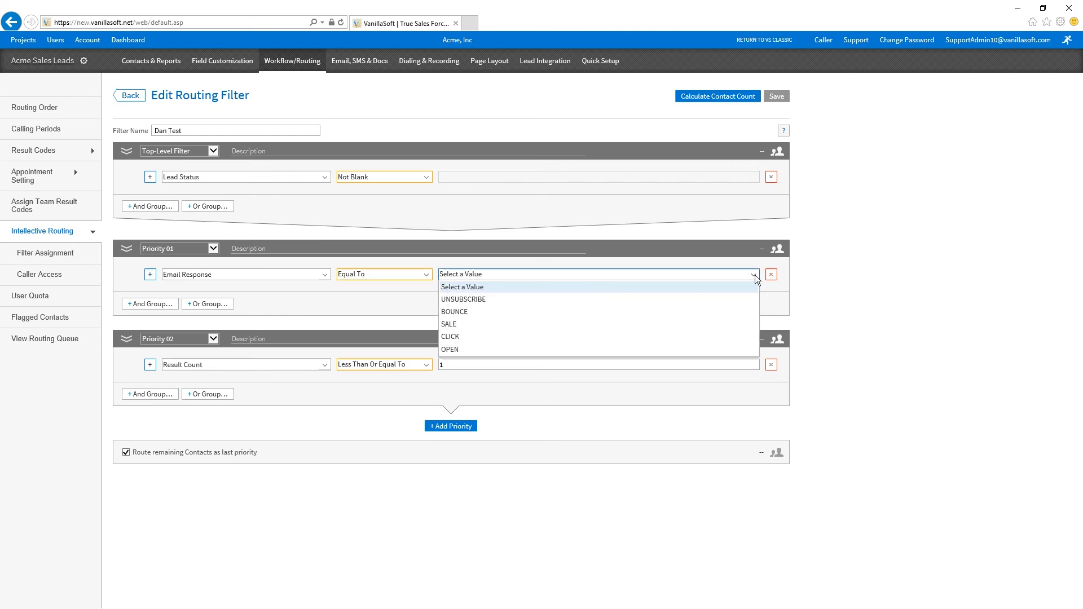
left_click(461, 350)
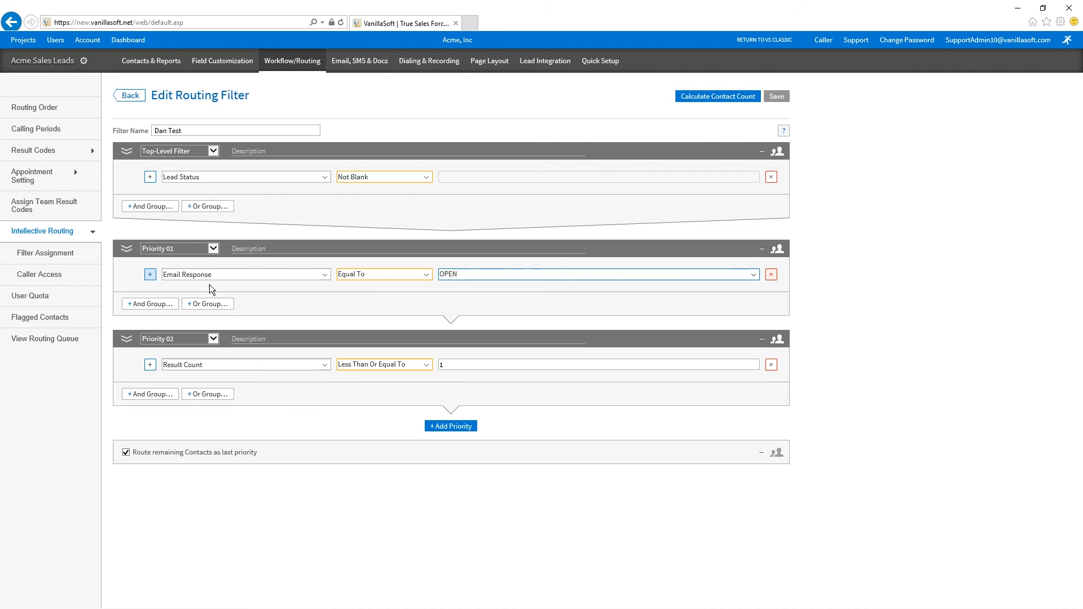
Add an AND condition to Priority 01 with Last Email Template Name Equal To Brochure--
left_click(173, 277)
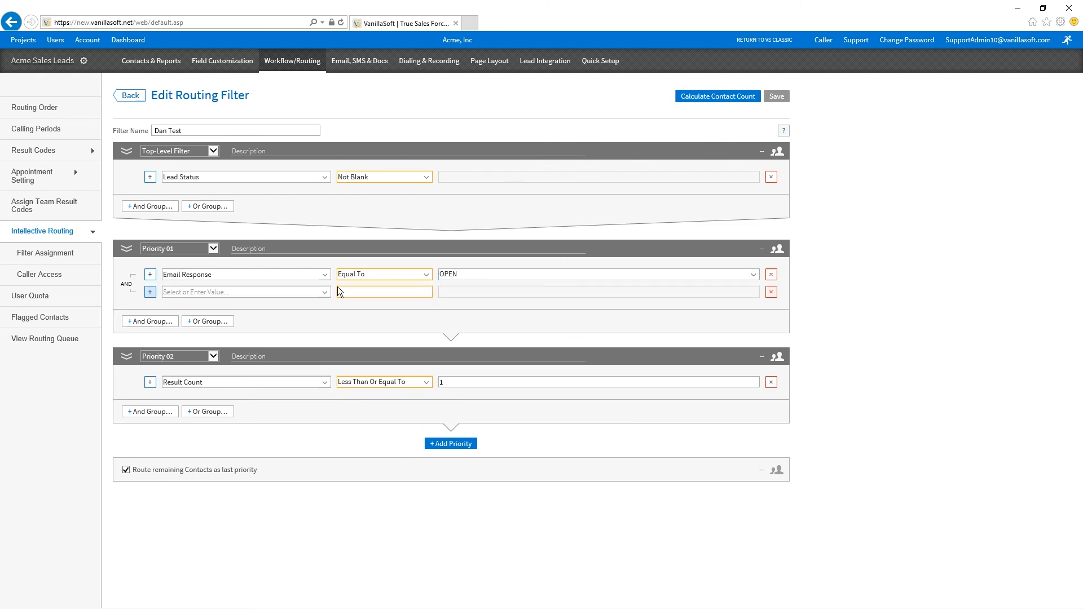
left_click(325, 292)
scroll(321, 330, "down", 10)
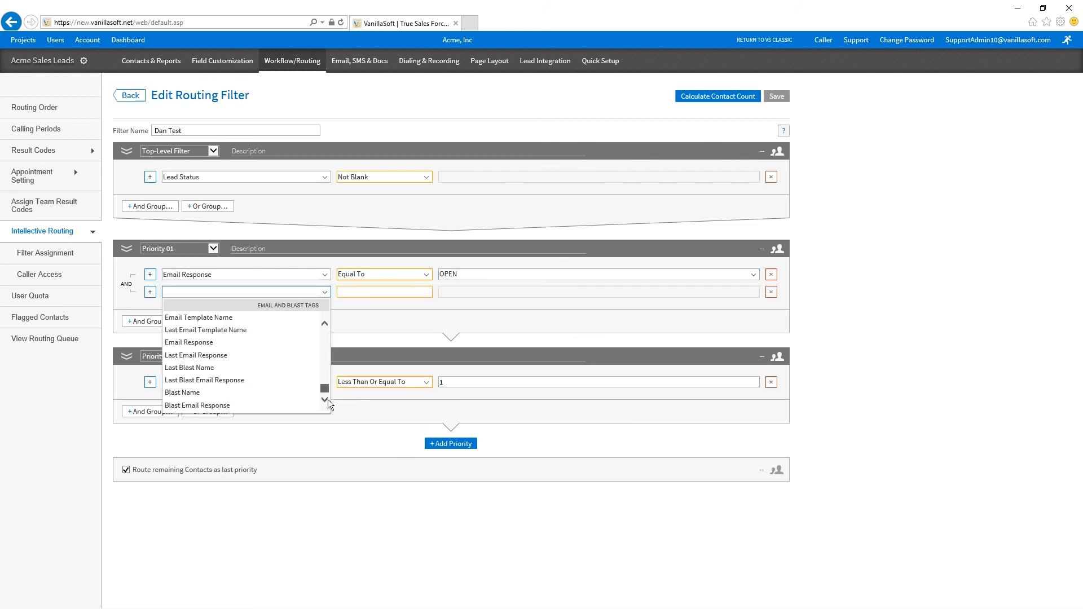
left_click(244, 325)
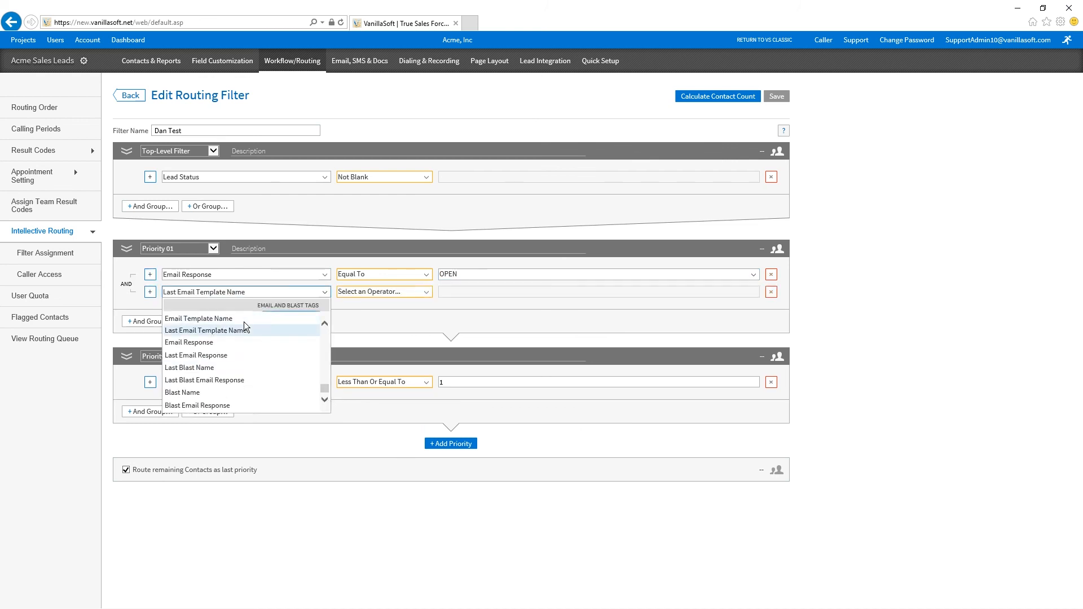
left_click(404, 292)
left_click(398, 318)
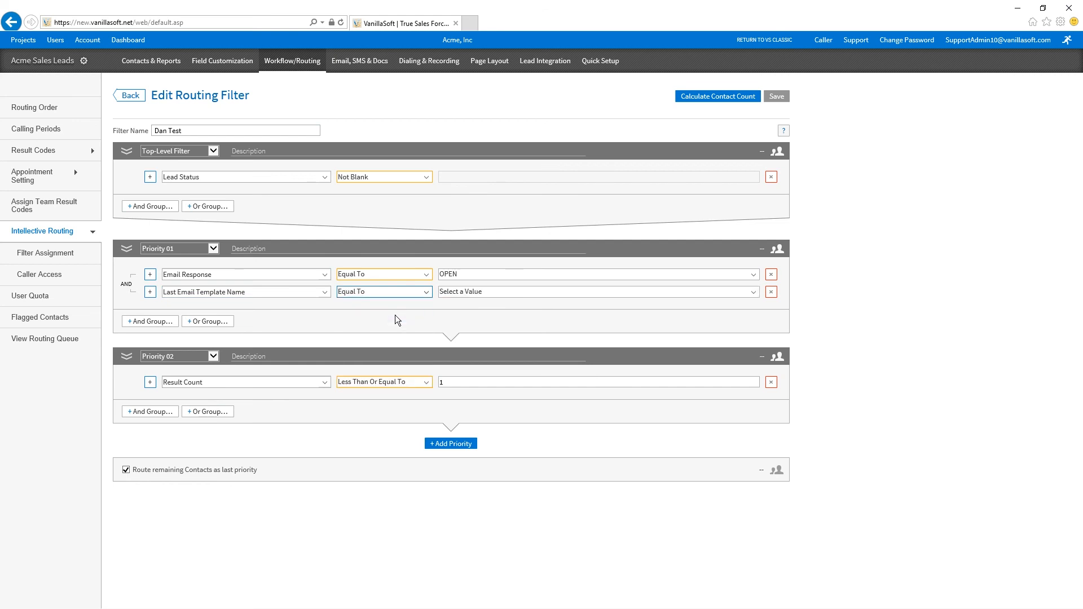
left_click(753, 292)
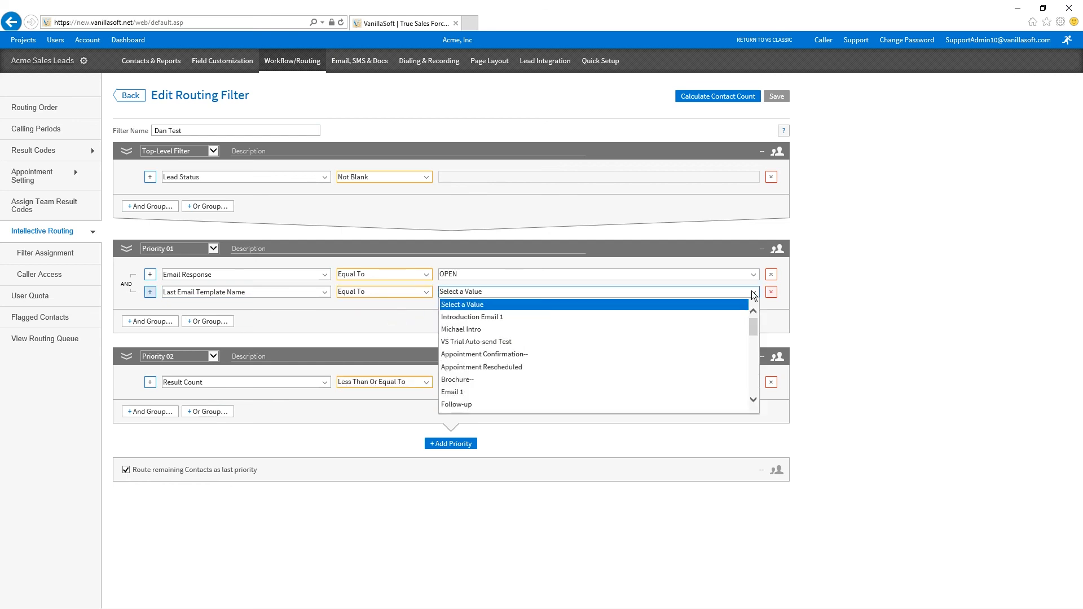
left_click(505, 380)
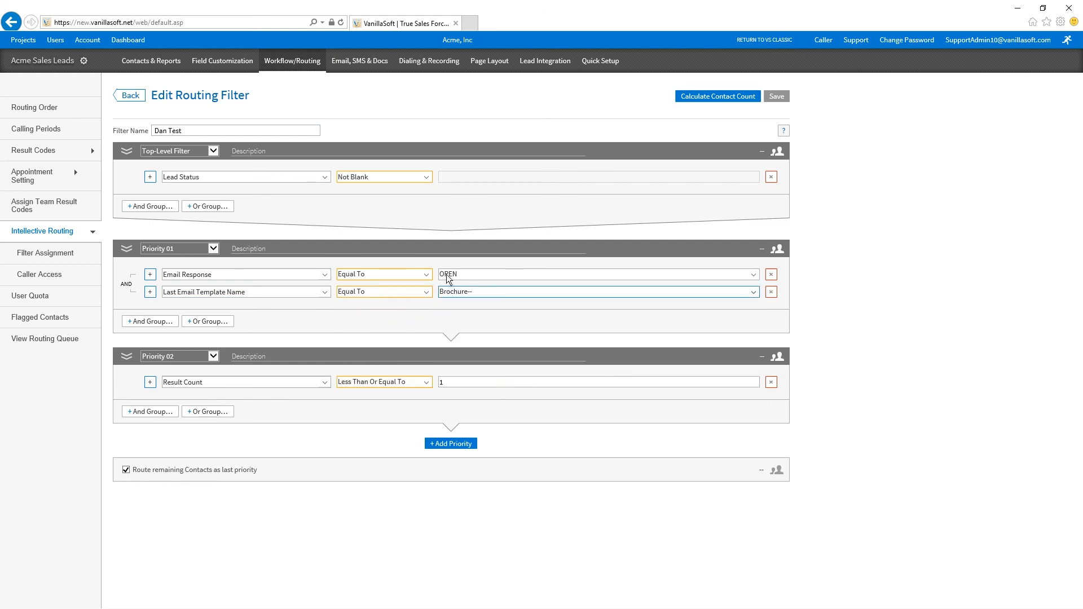
Examine the priority level choices and the phone, other information, call history and contact fields available for the Email Response condition
left_click(191, 251)
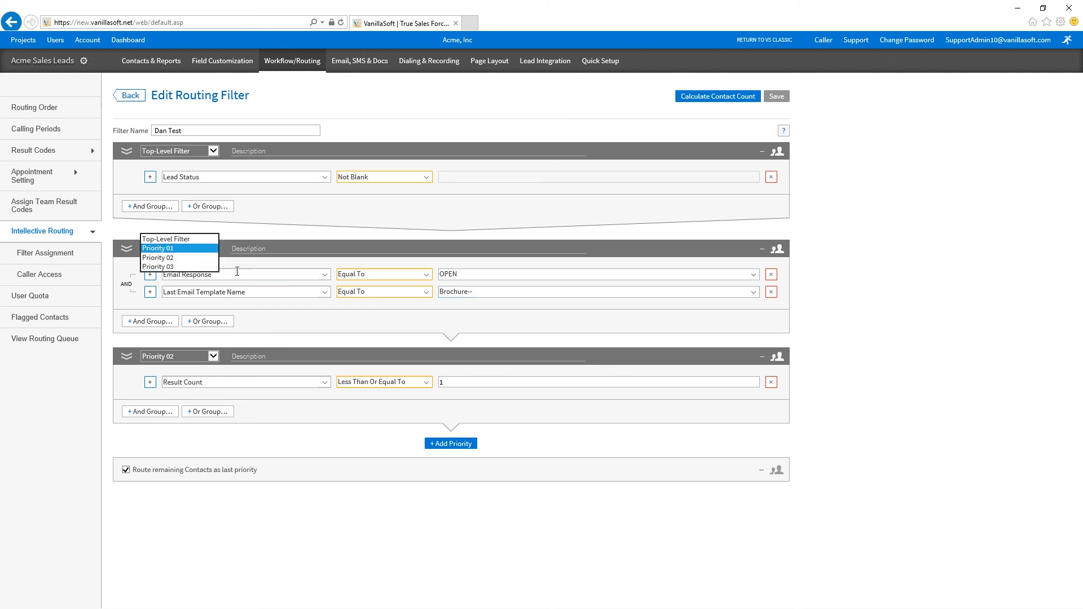
left_click(237, 272)
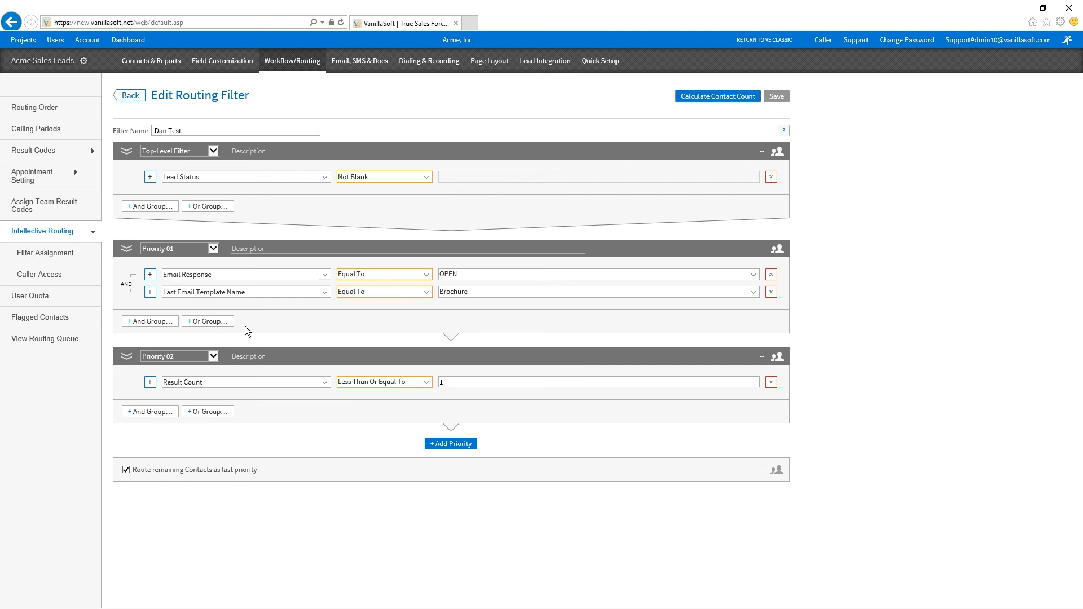
left_click(324, 275)
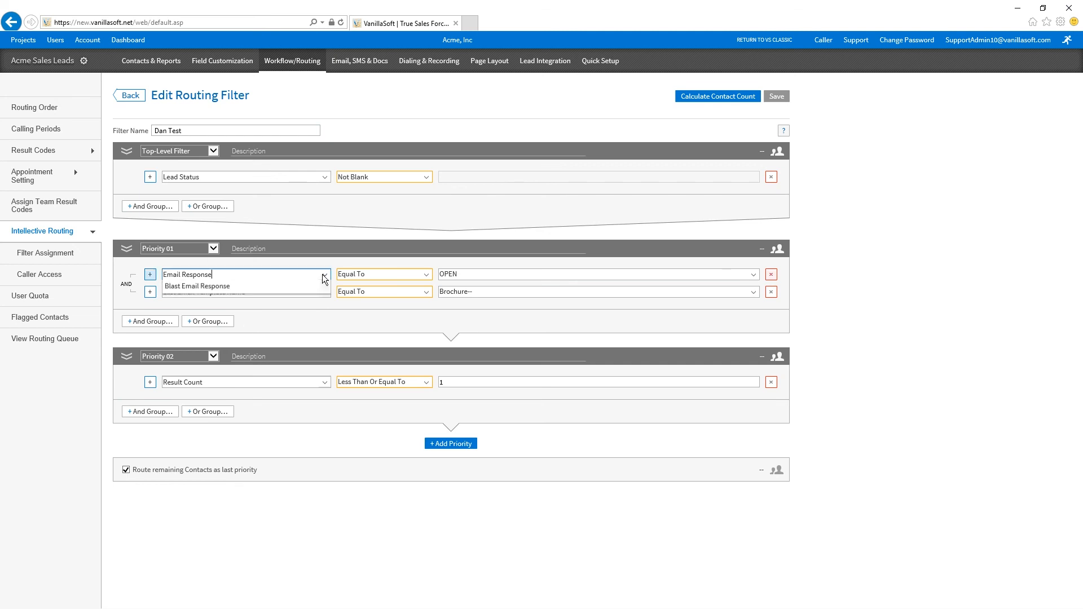
left_click_drag(325, 371, 329, 367)
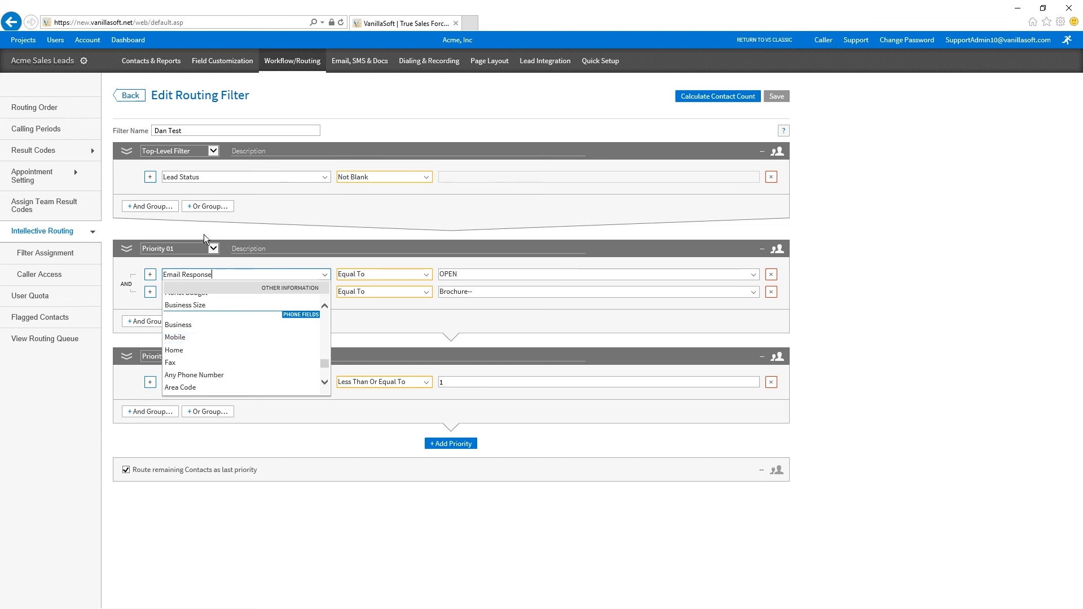
scroll(258, 336, "up", 3)
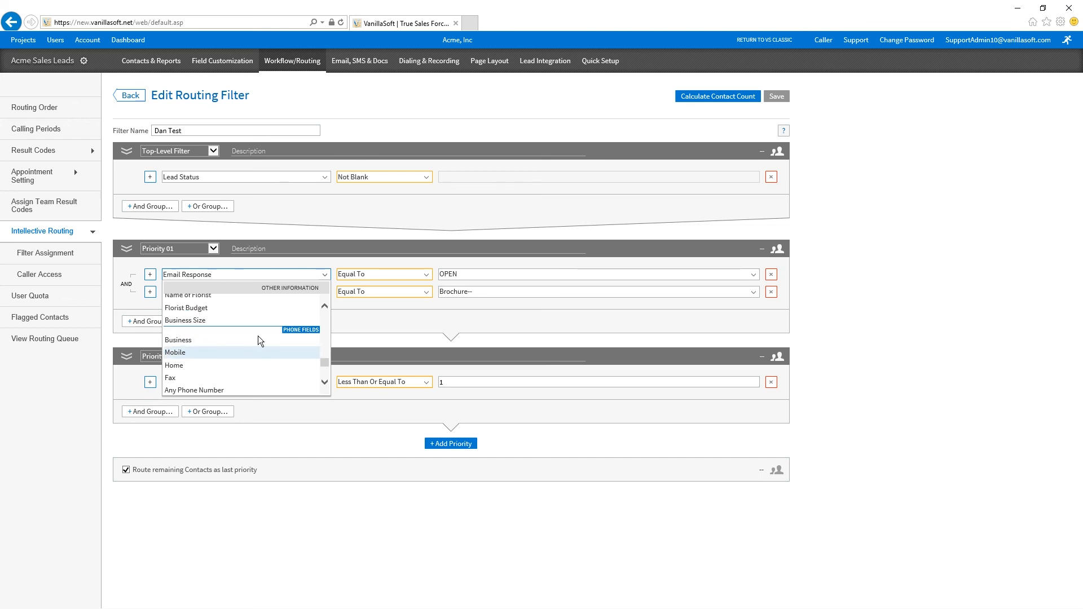
scroll(324, 357, "up", 3)
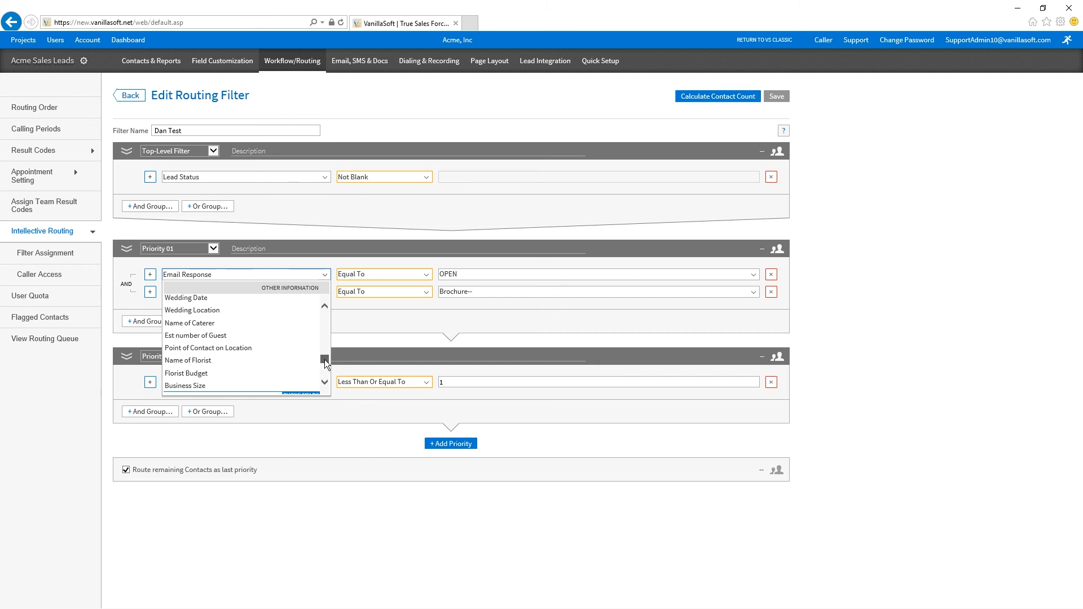
left_click_drag(322, 356, 332, 340)
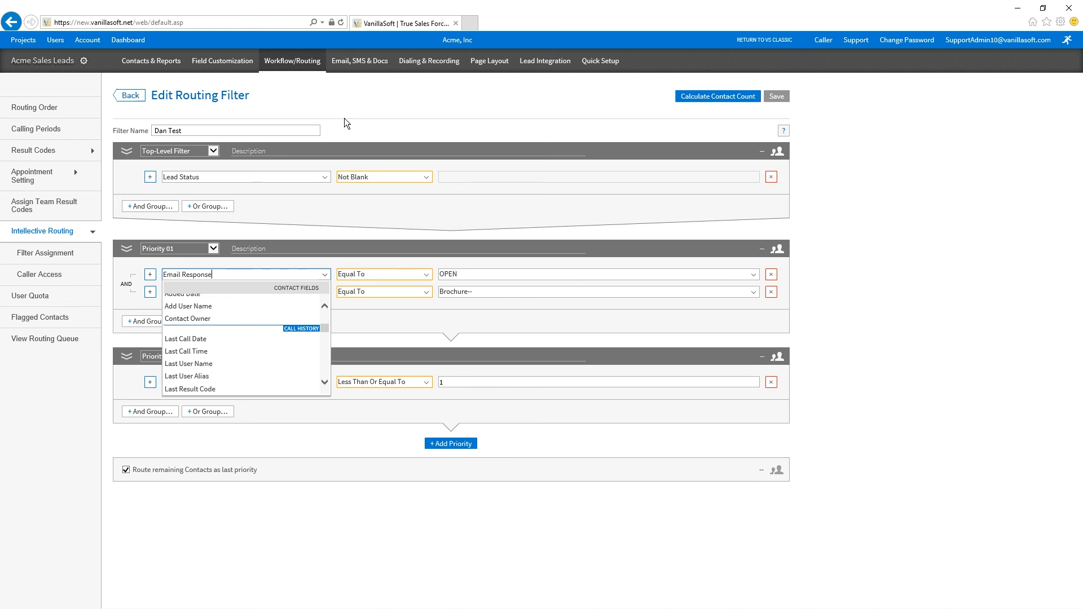
scroll(272, 351, "up", 1)
scroll(272, 351, "up", 3)
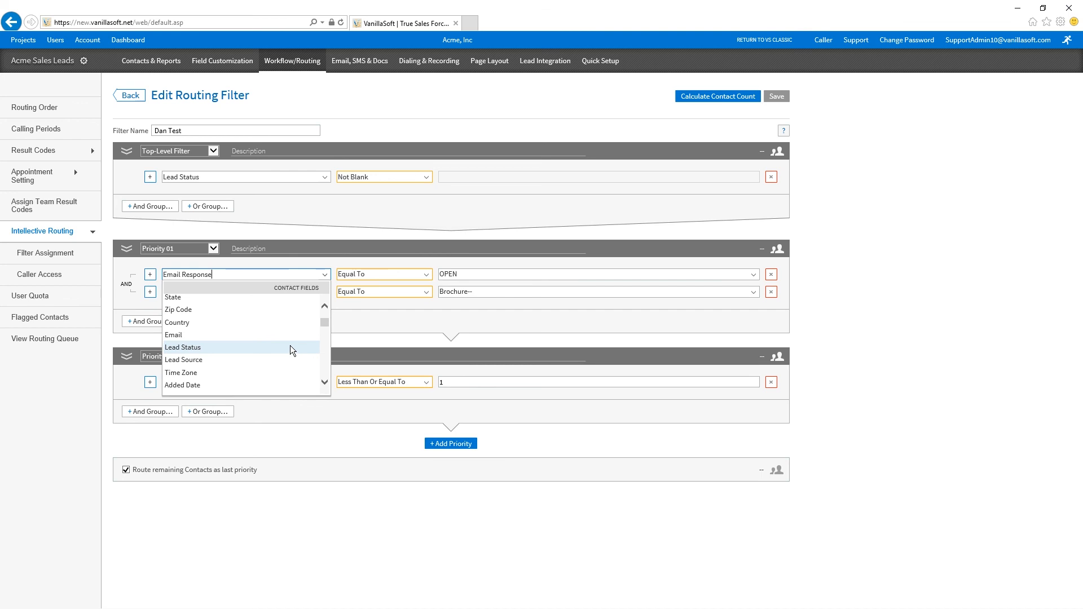
scroll(289, 345, "up", 2)
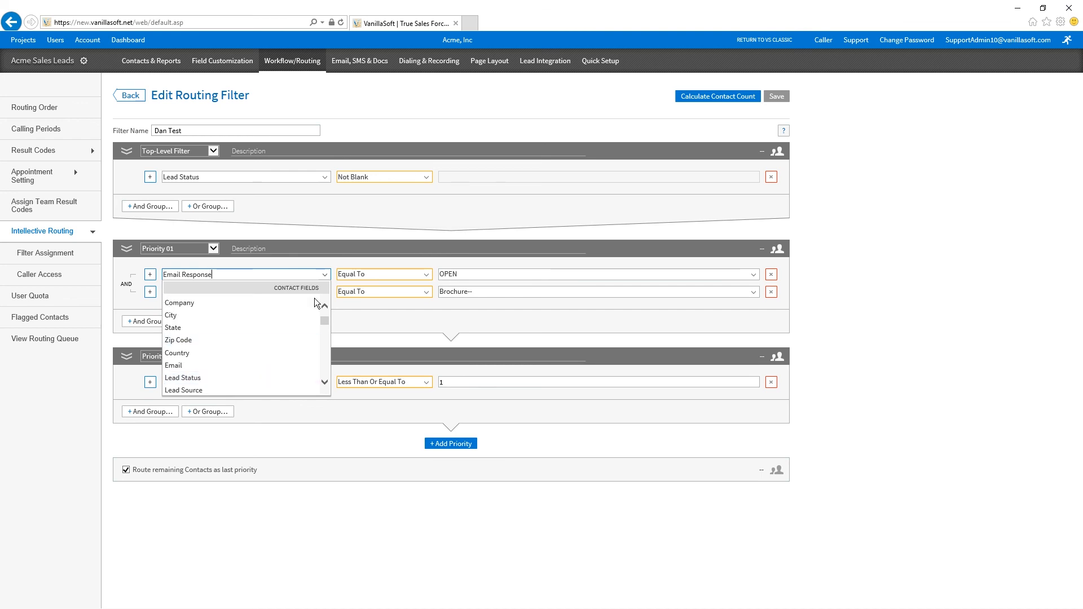
left_click(479, 225)
mouse_move(550, 69)
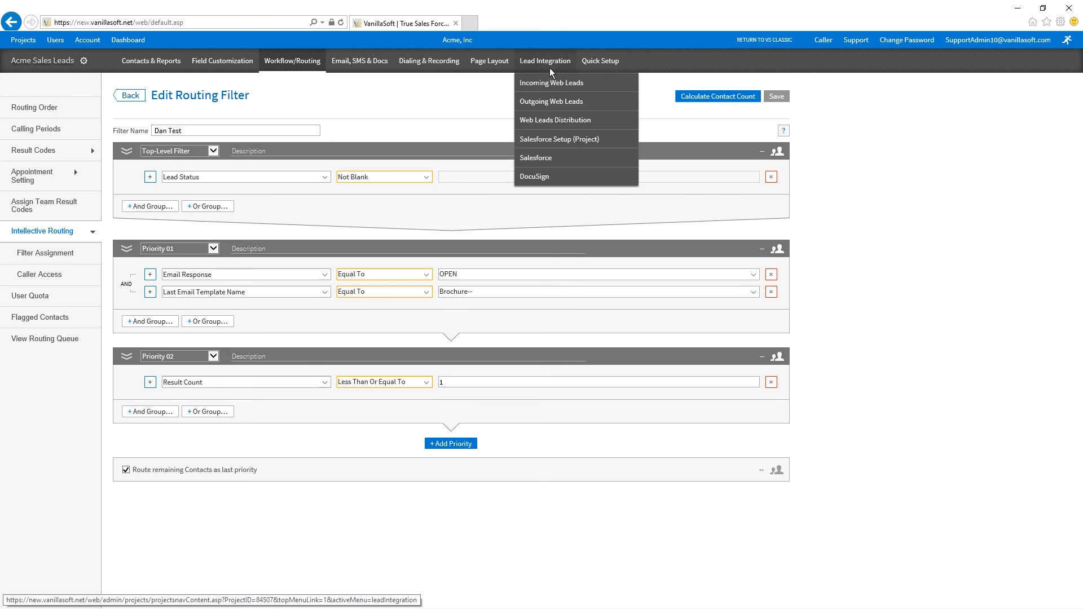
left_click(547, 90)
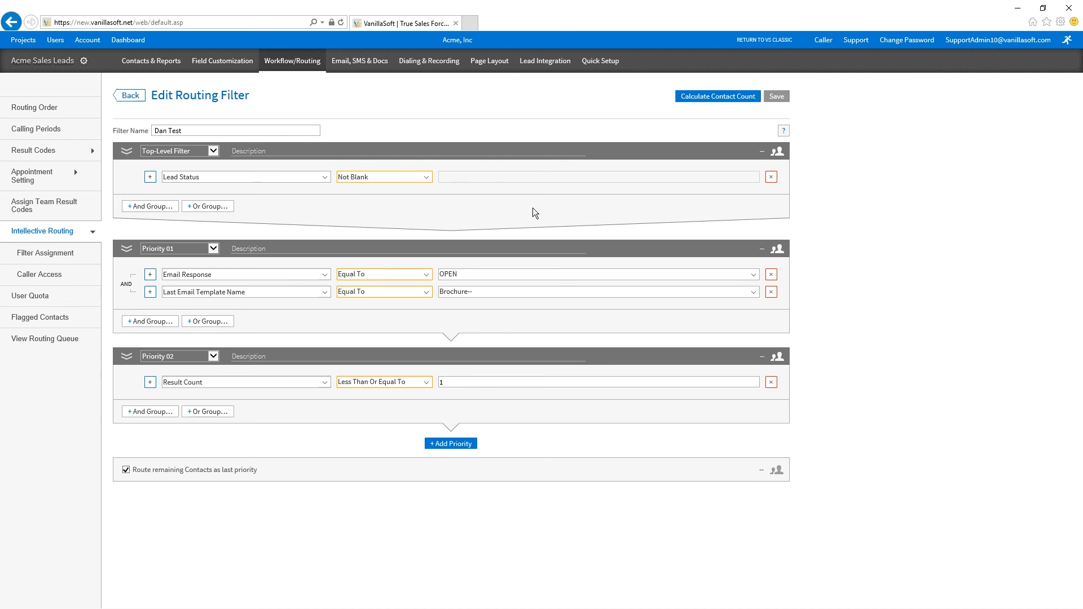
Stay on the Dan Test filter, calculate its contact count and save it
left_click(130, 97)
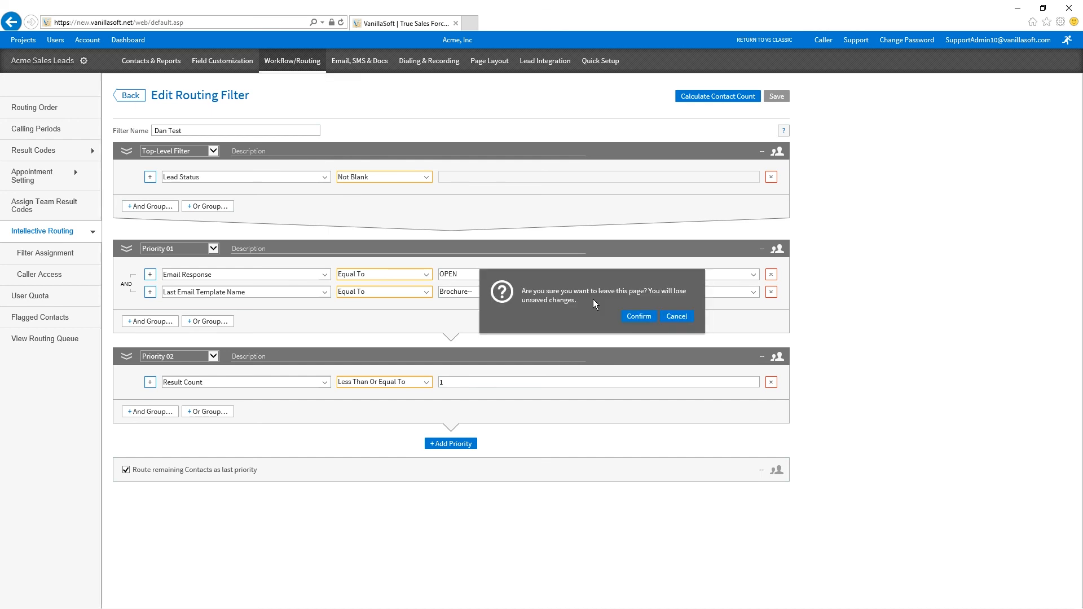
left_click(677, 317)
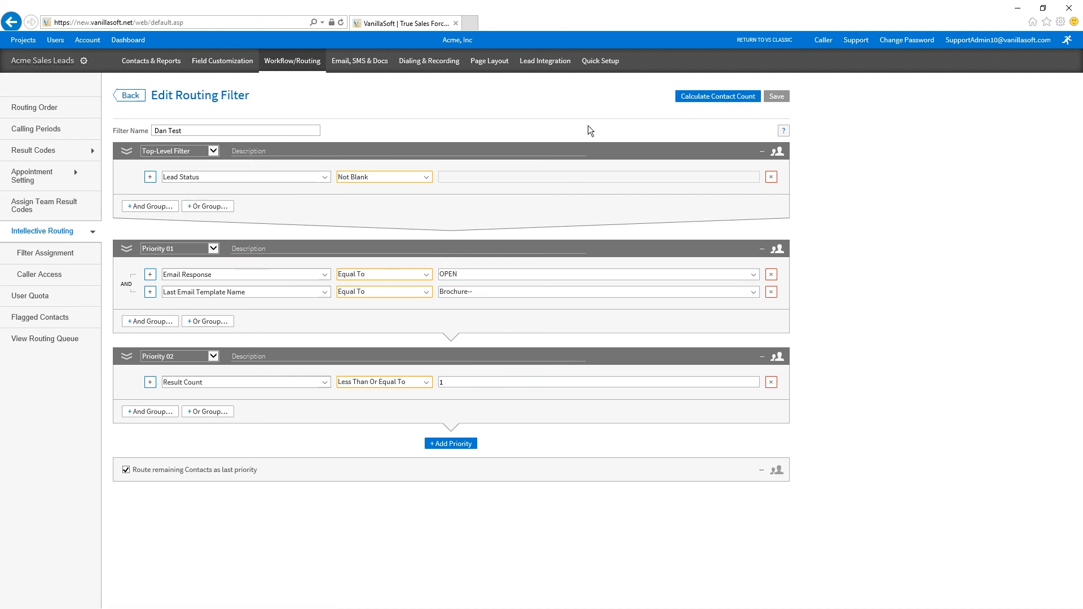
left_click(715, 97)
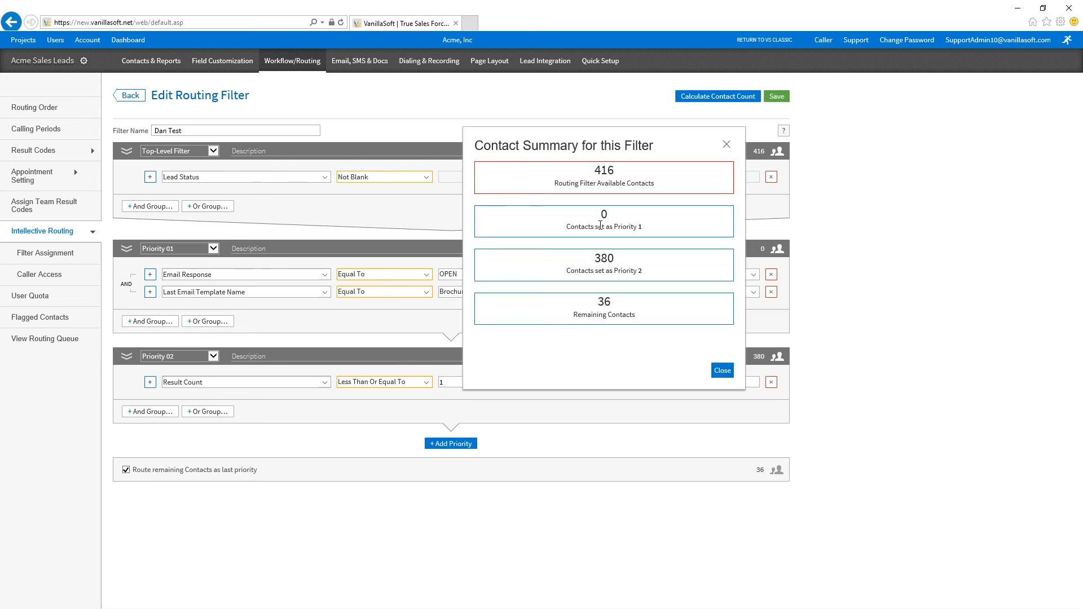
left_click(726, 371)
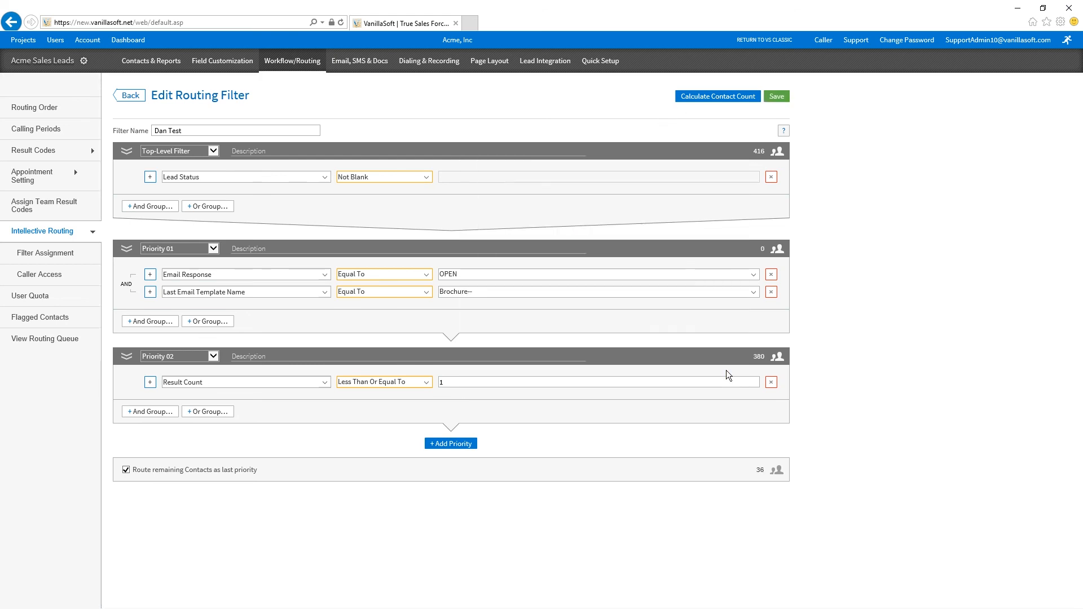
left_click(778, 98)
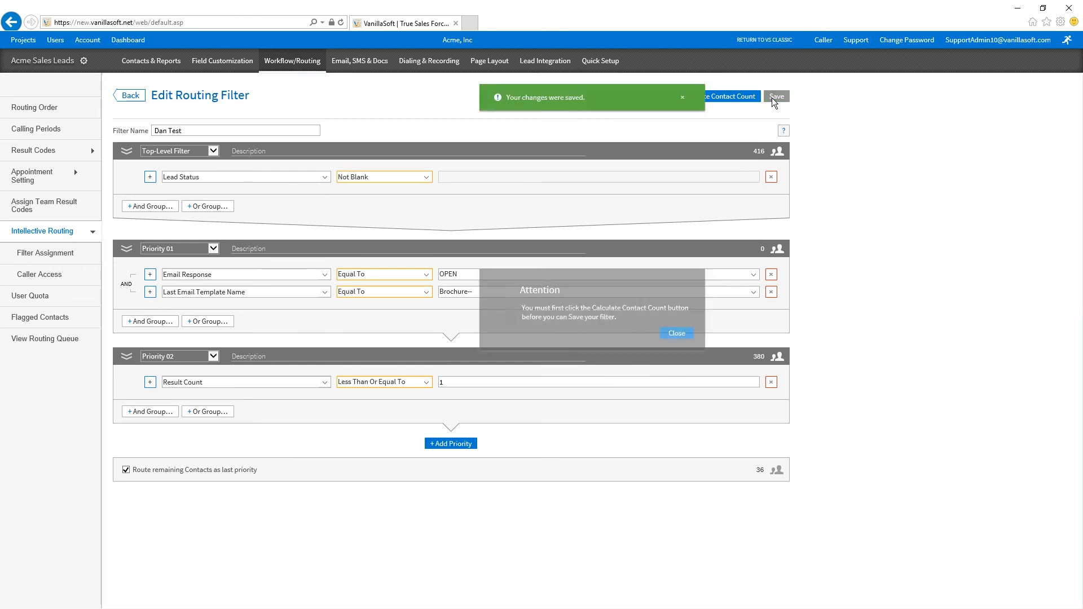
left_click(690, 332)
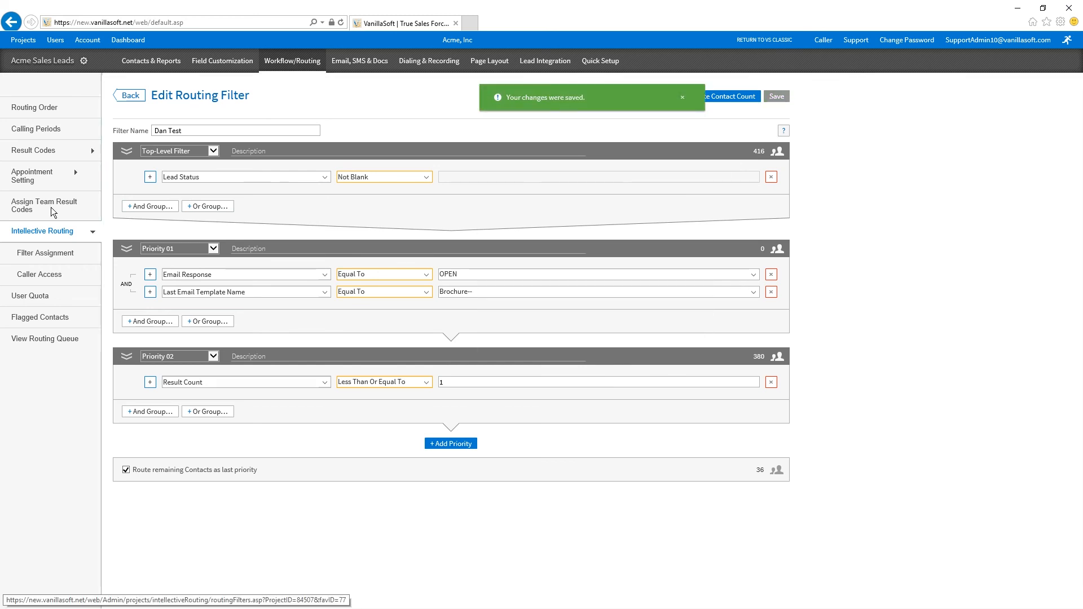
Return to the Intellective Routing filter list and start a new routing filter named Test
left_click(49, 229)
left_click_drag(172, 177, 197, 180)
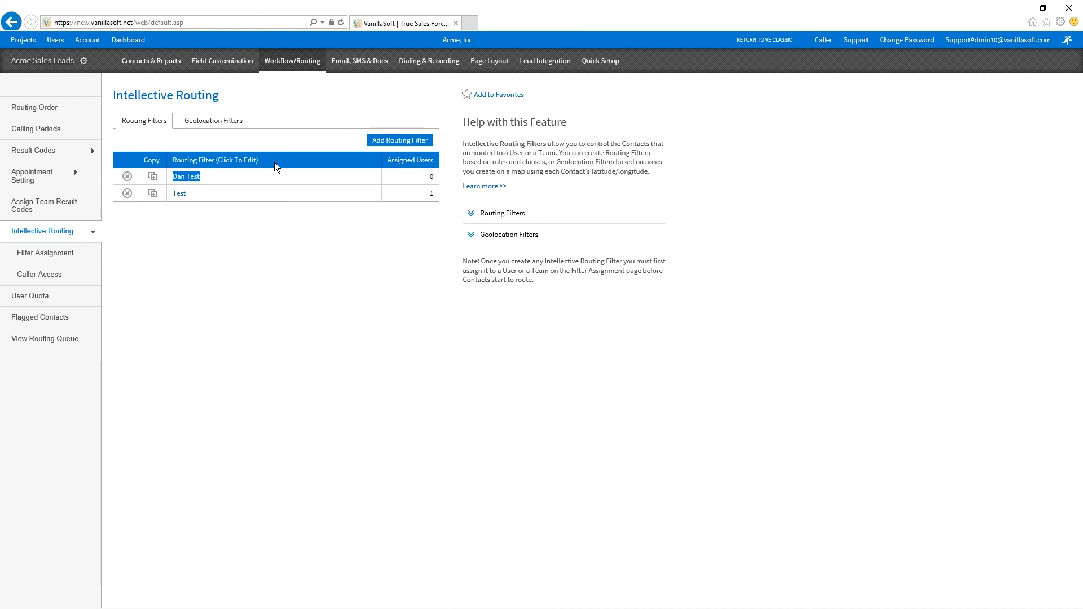
left_click(266, 205)
left_click(380, 139)
left_click(276, 132)
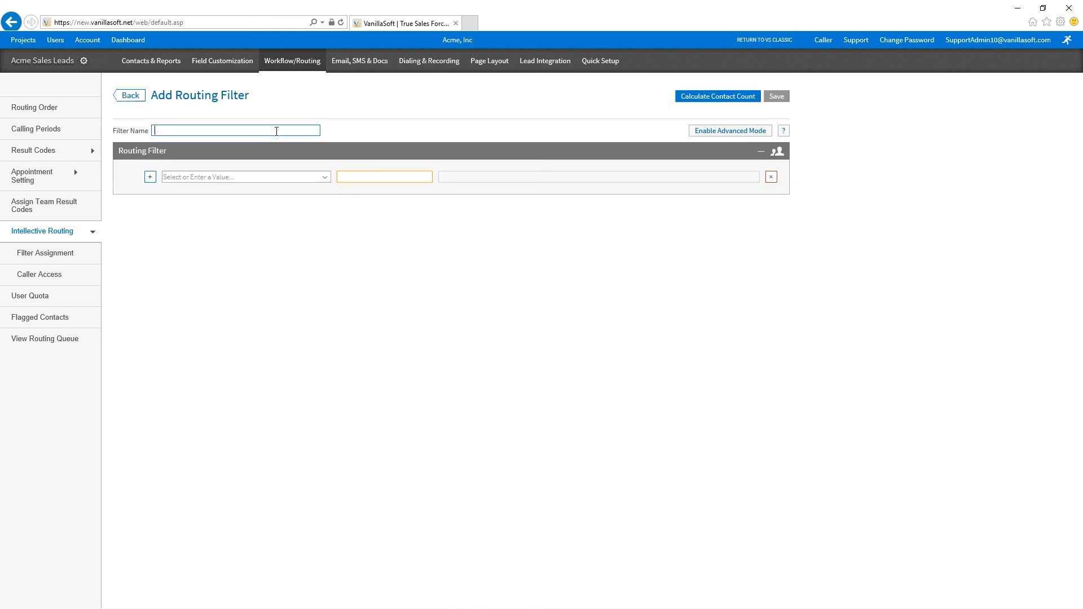
type("Test")
Set the new filter's condition to Title Not Blank and add an empty OR condition below it
left_click(171, 177)
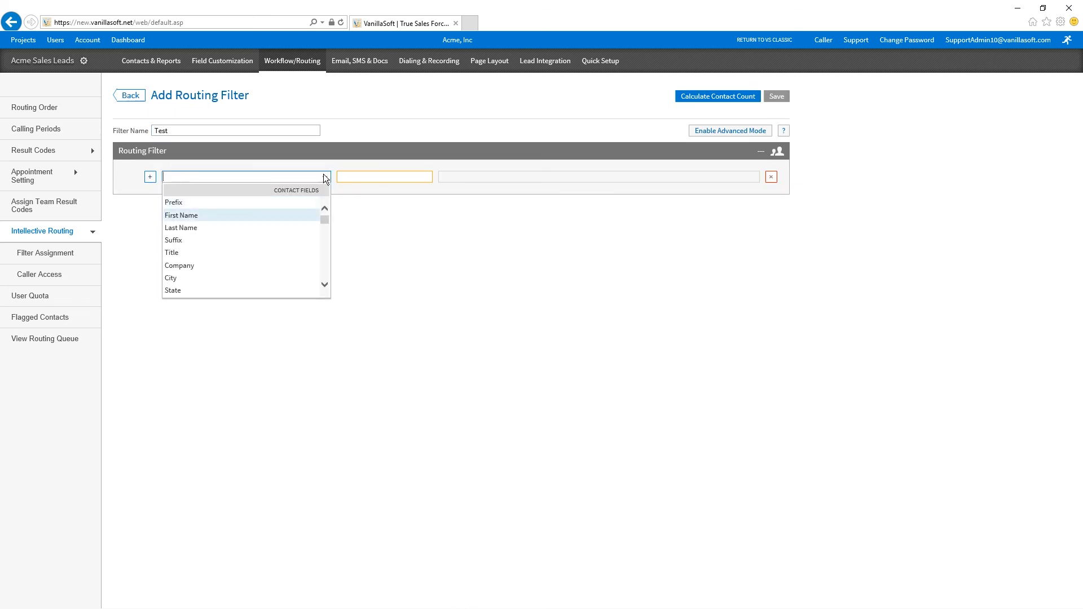
left_click(171, 188)
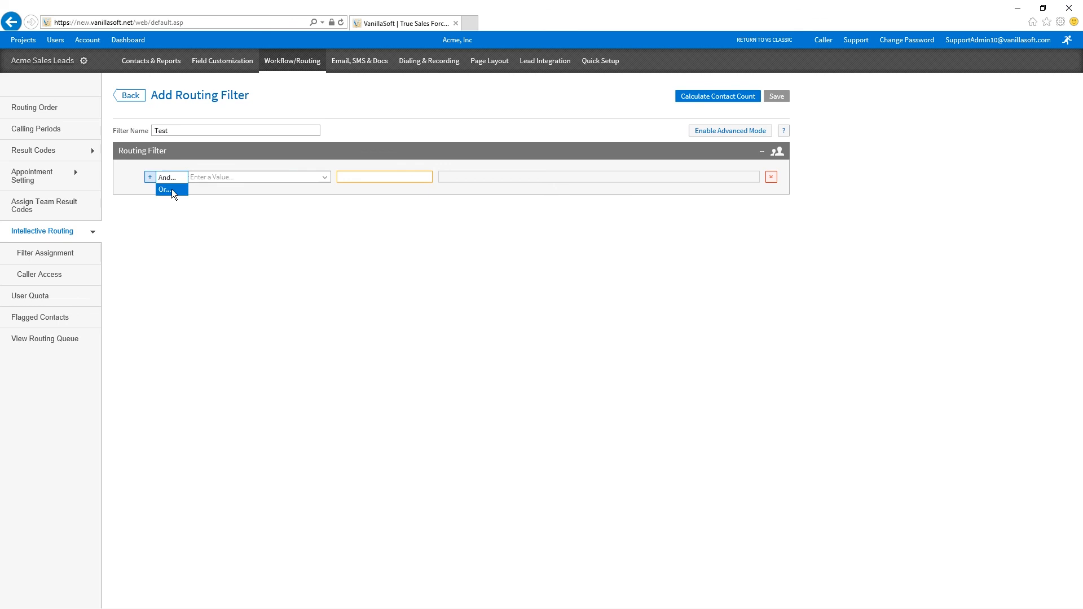
left_click(320, 179)
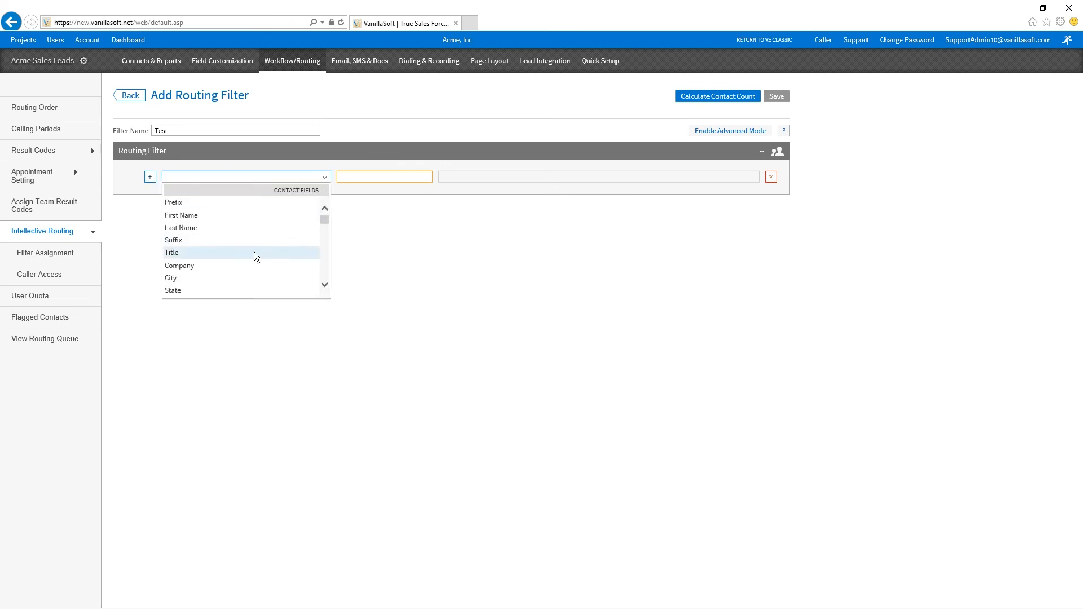
left_click(254, 253)
left_click(390, 177)
scroll(389, 265, "down", 2)
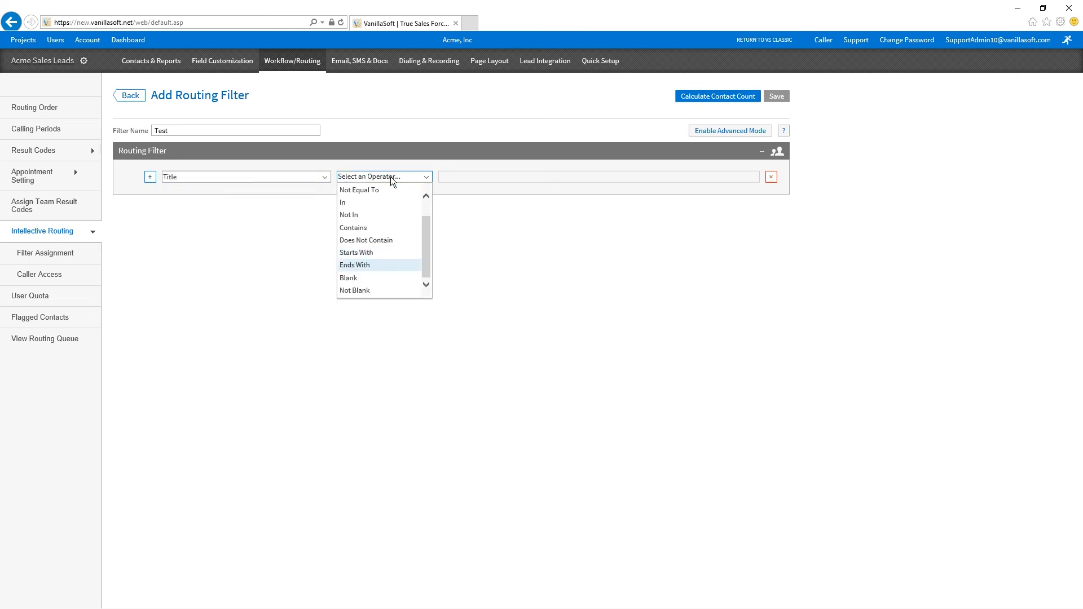
left_click(389, 282)
left_click(164, 191)
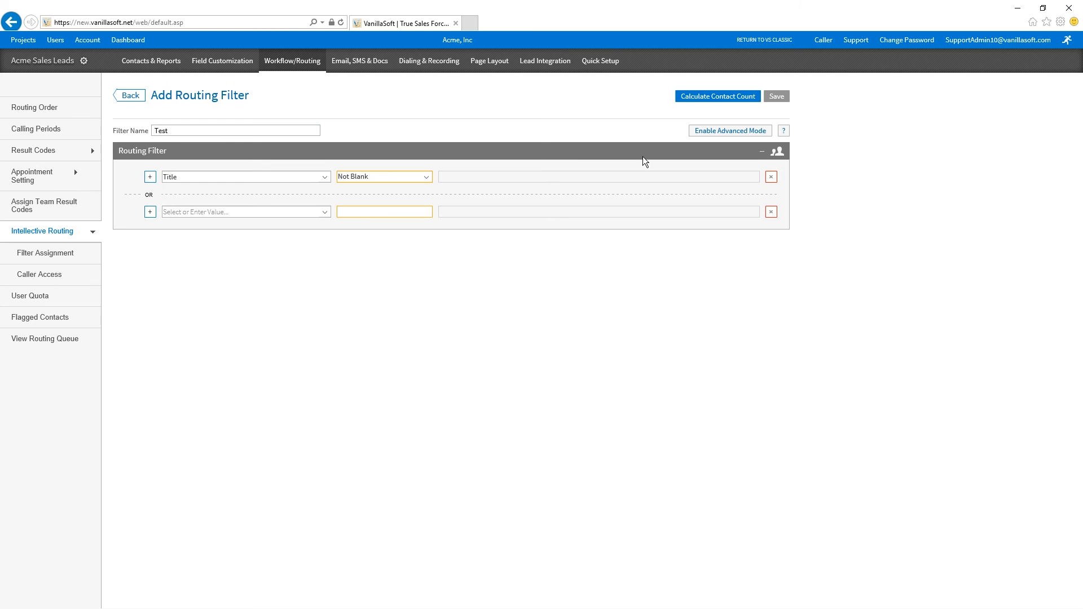
Enable Advanced Mode for the new Test routing filter and confirm the change
left_click(719, 133)
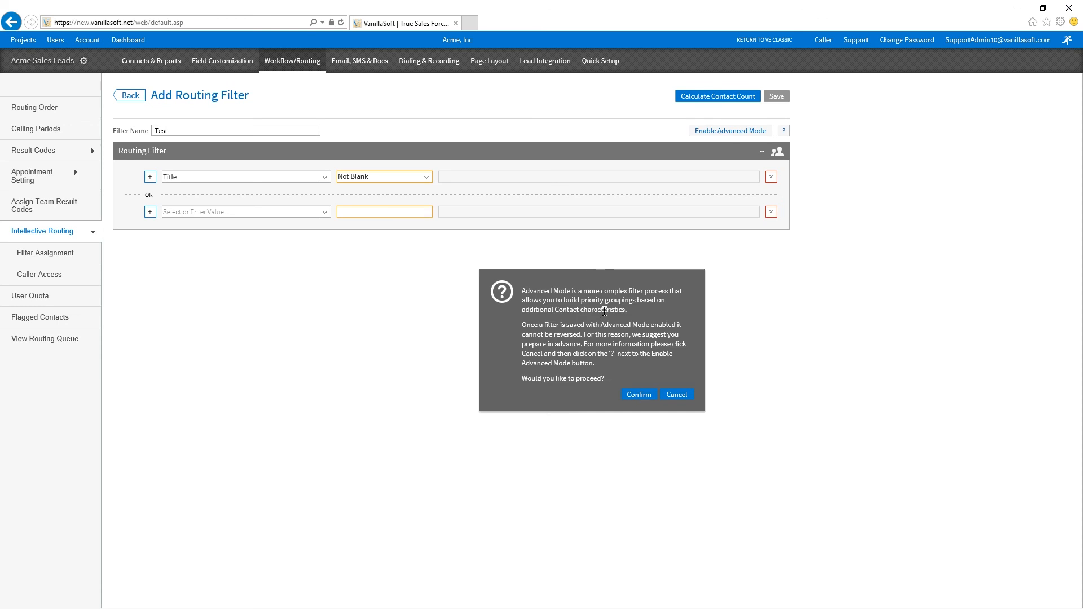
left_click_drag(604, 311, 611, 293)
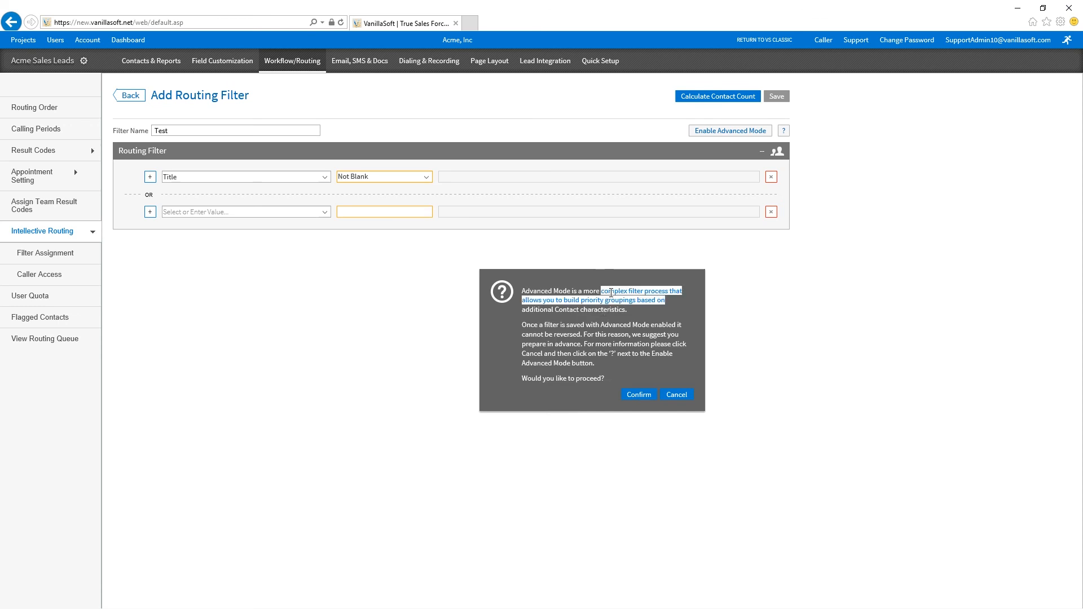
left_click(661, 303)
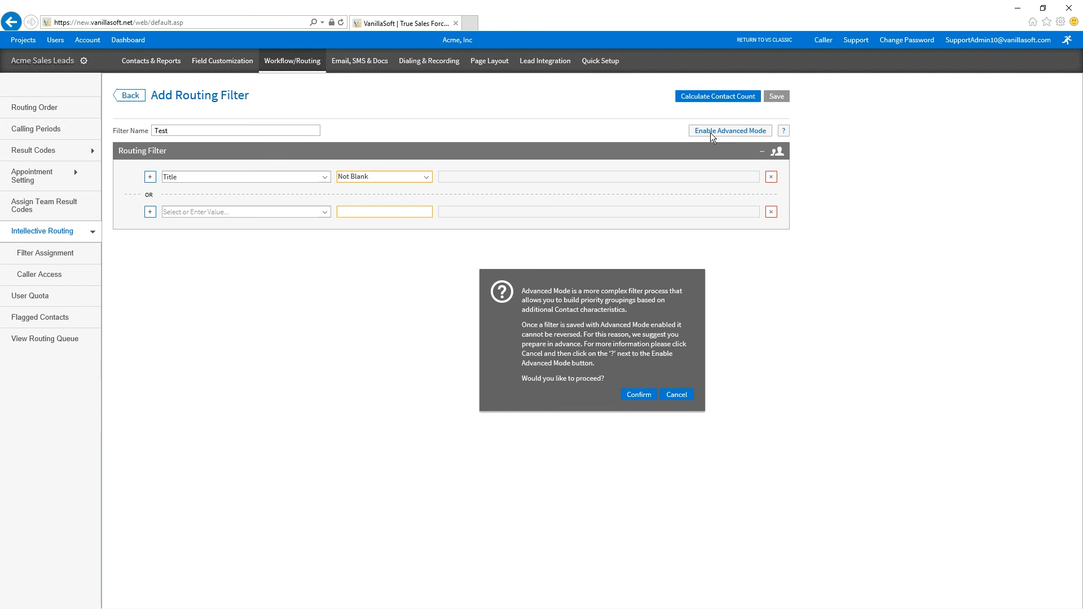
left_click(640, 395)
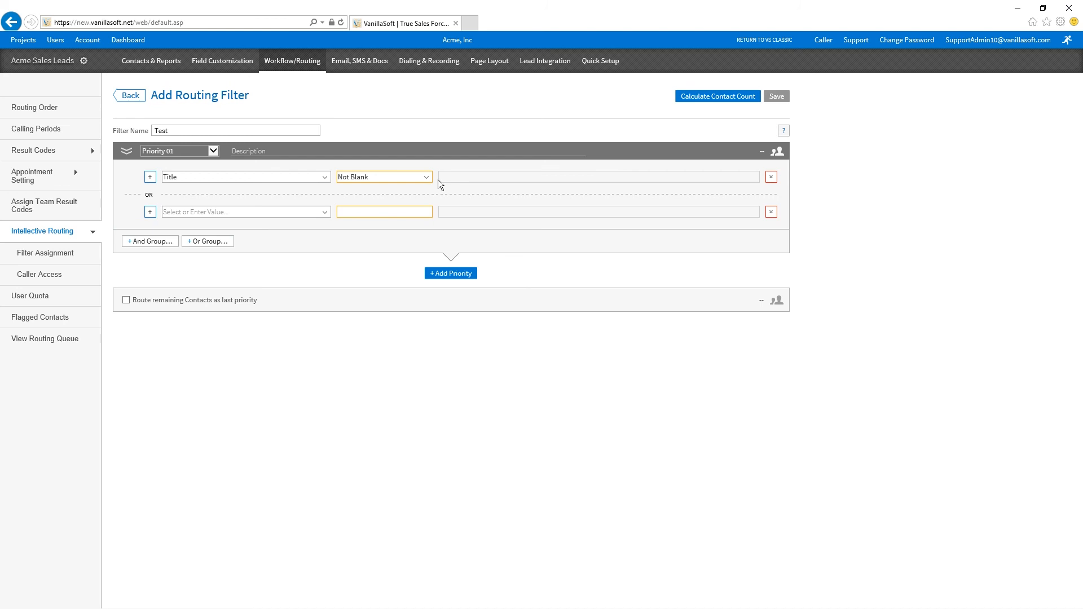
Route remaining contacts as last priority in the Test filter, and leave the filter without saving it
left_click(181, 151)
left_click(181, 151)
left_click(370, 130)
left_click(141, 97)
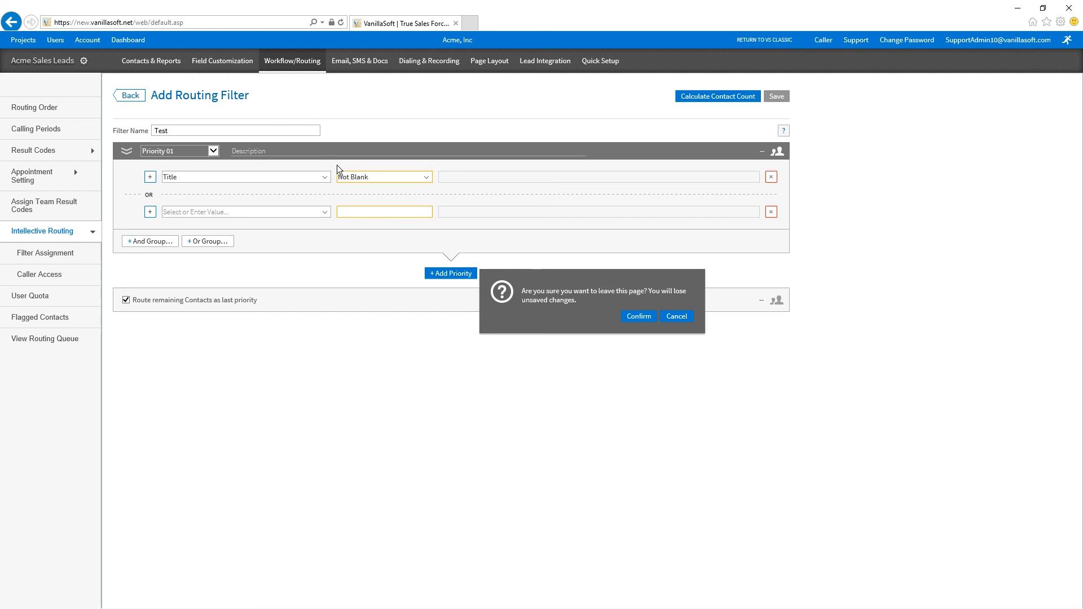
left_click(640, 317)
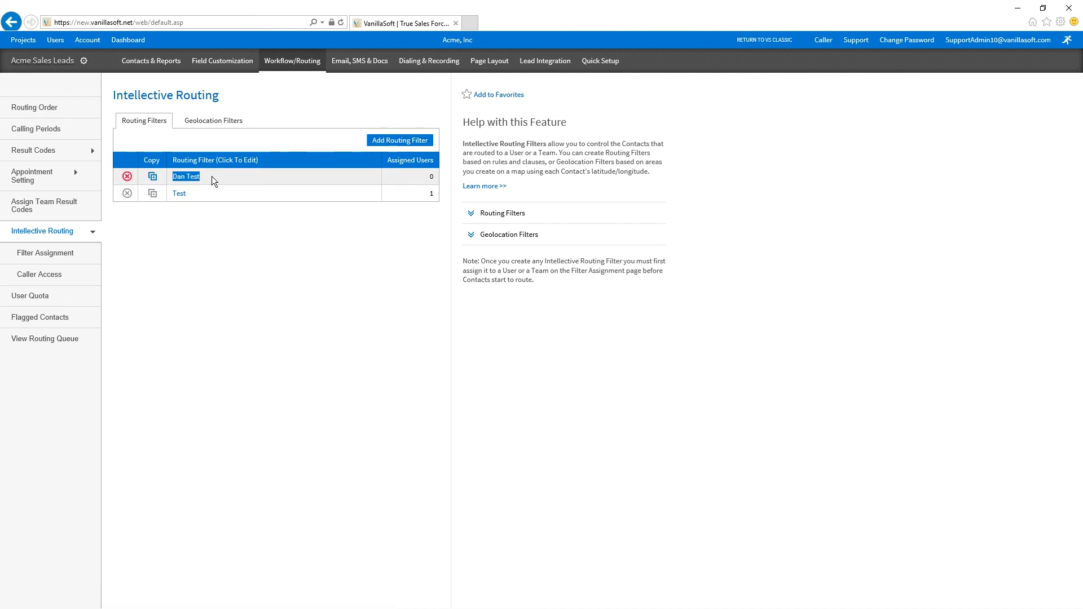
Go to Filter Assignment and expand the first user's row to view the assigned routing and proximity filters
left_click(325, 242)
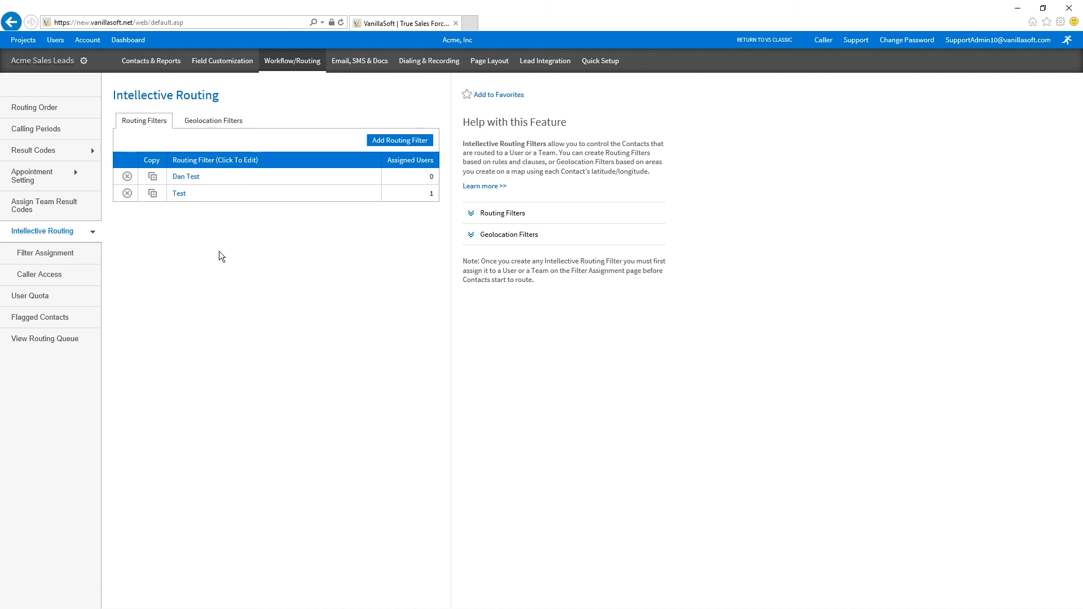
left_click(90, 255)
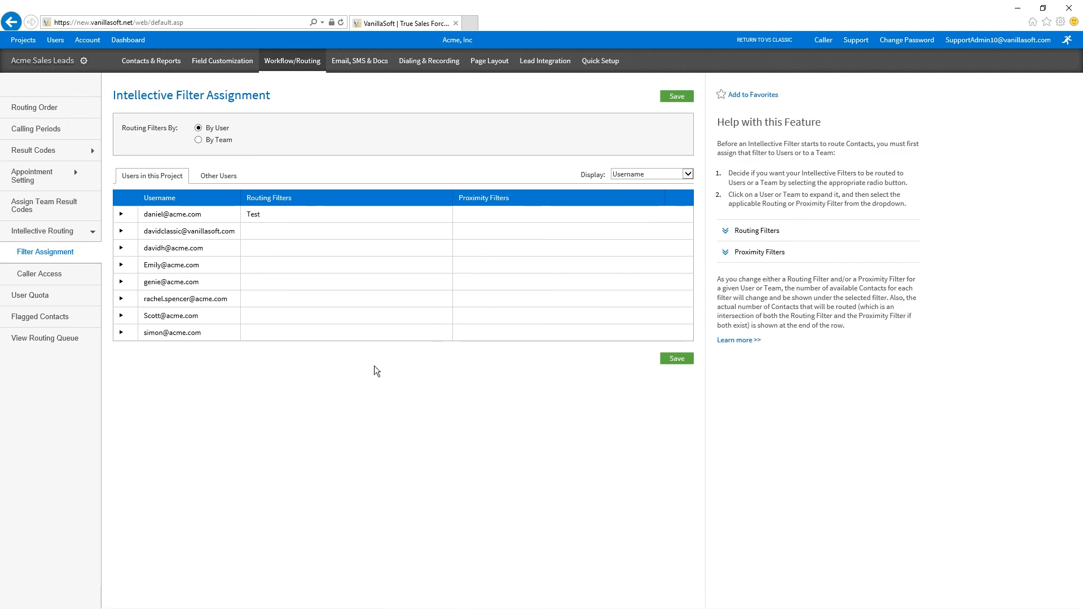
left_click(131, 216)
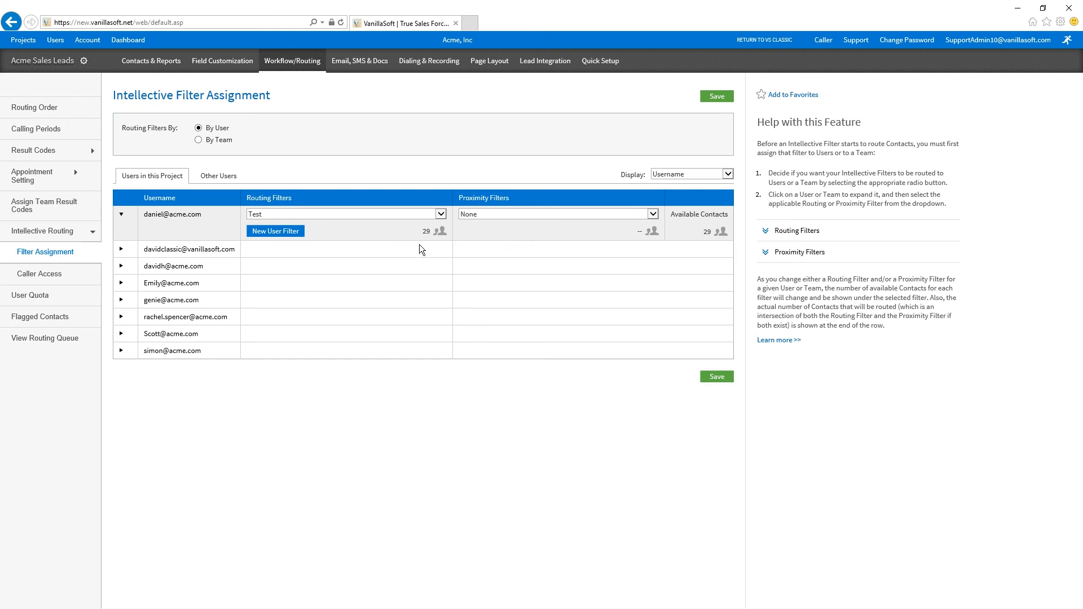
In Caller Access, make both routing filters and proximity routing accessible to all users, and save
left_click(55, 275)
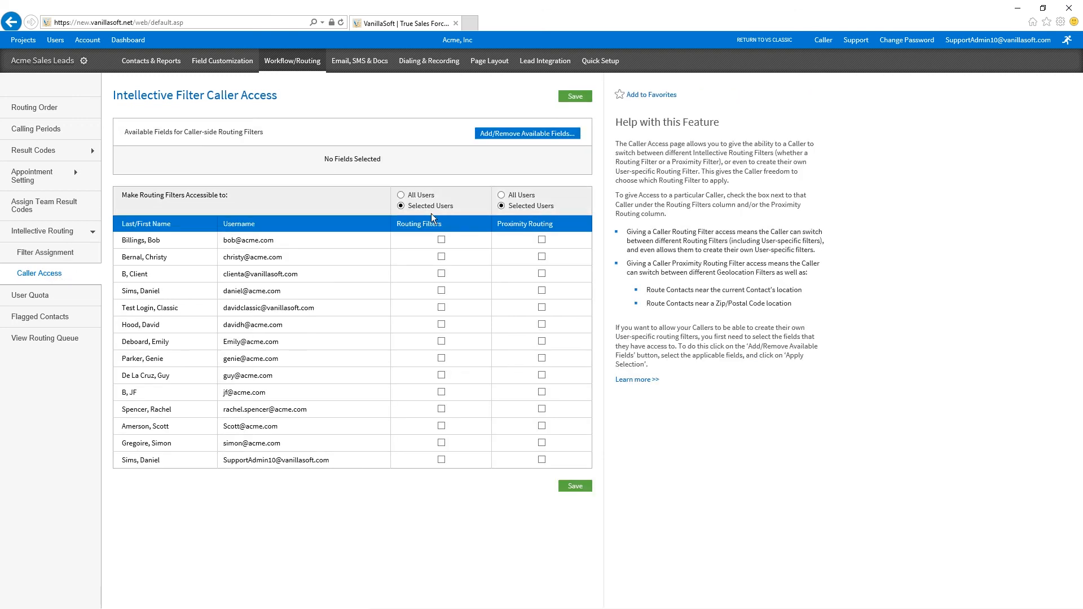
left_click(515, 197)
left_click(579, 96)
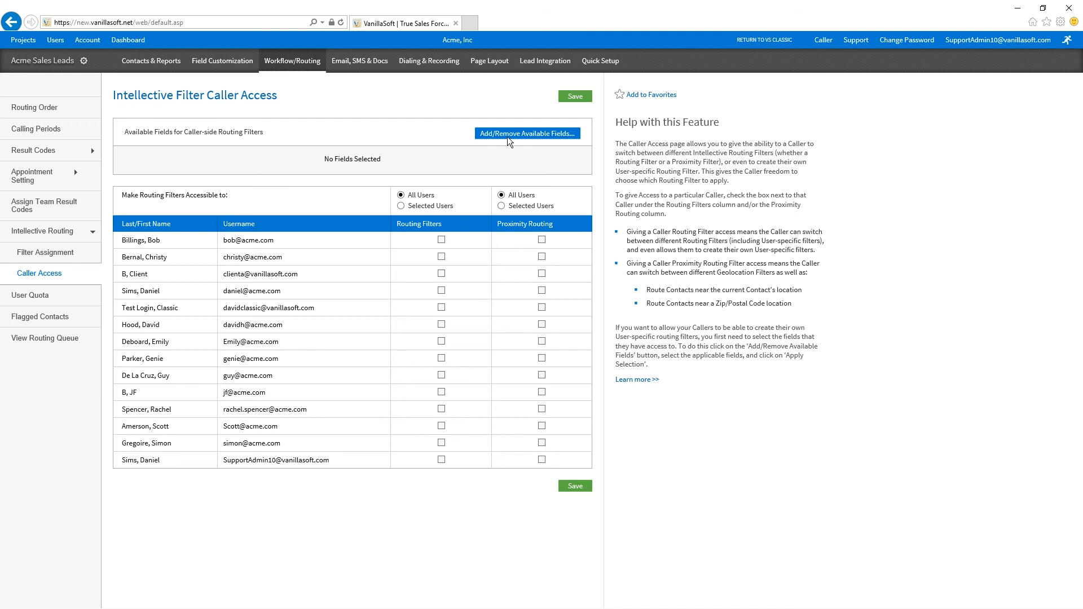
Return to Filter Assignment, expand the first user's row and select the existing user-specific filter as the routing filter
left_click(46, 253)
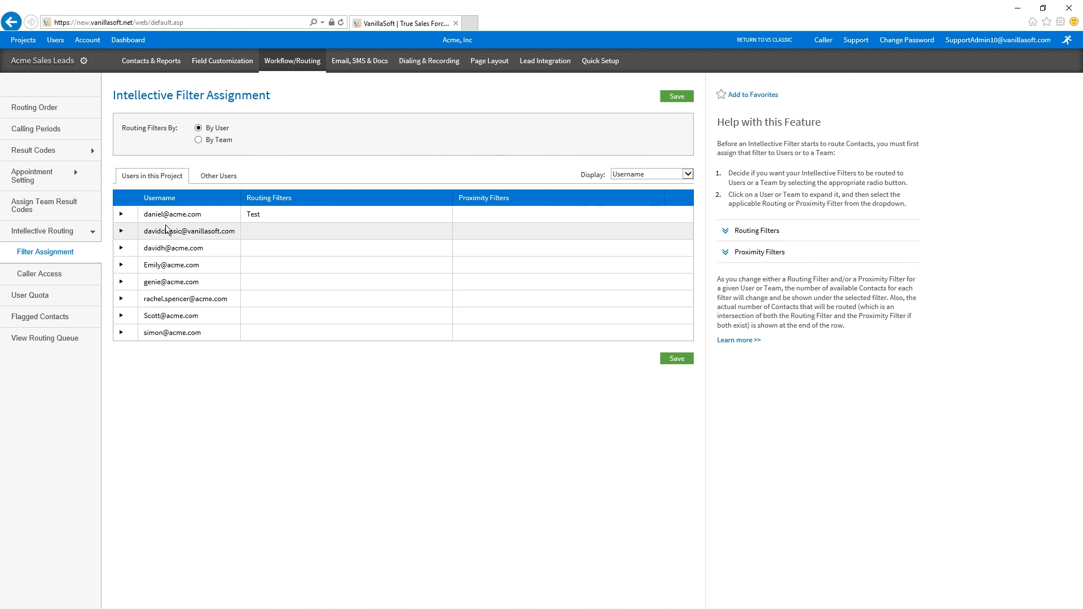
left_click(127, 214)
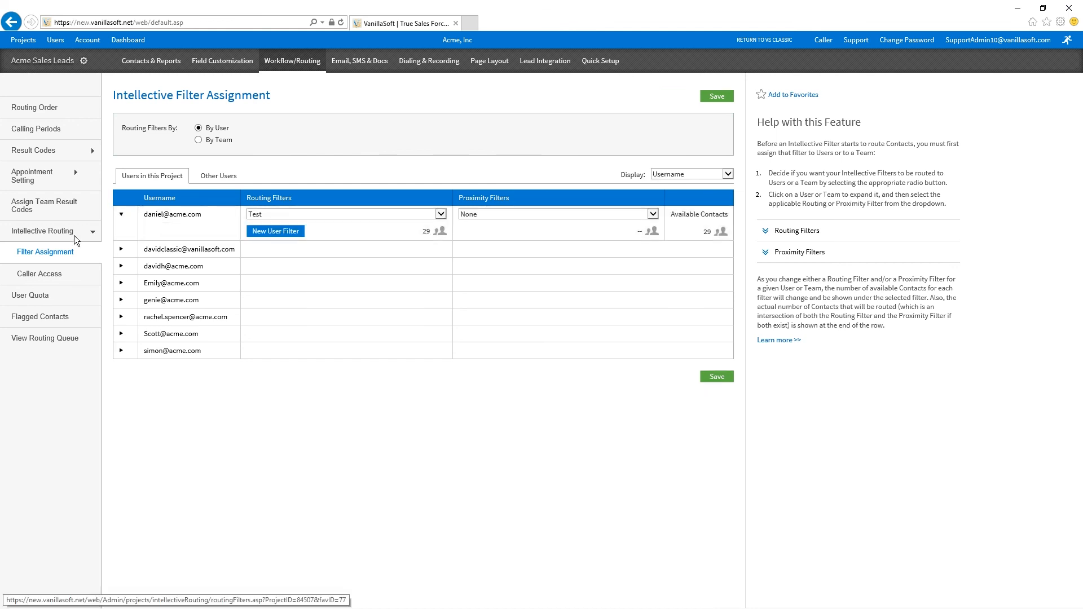
left_click(315, 212)
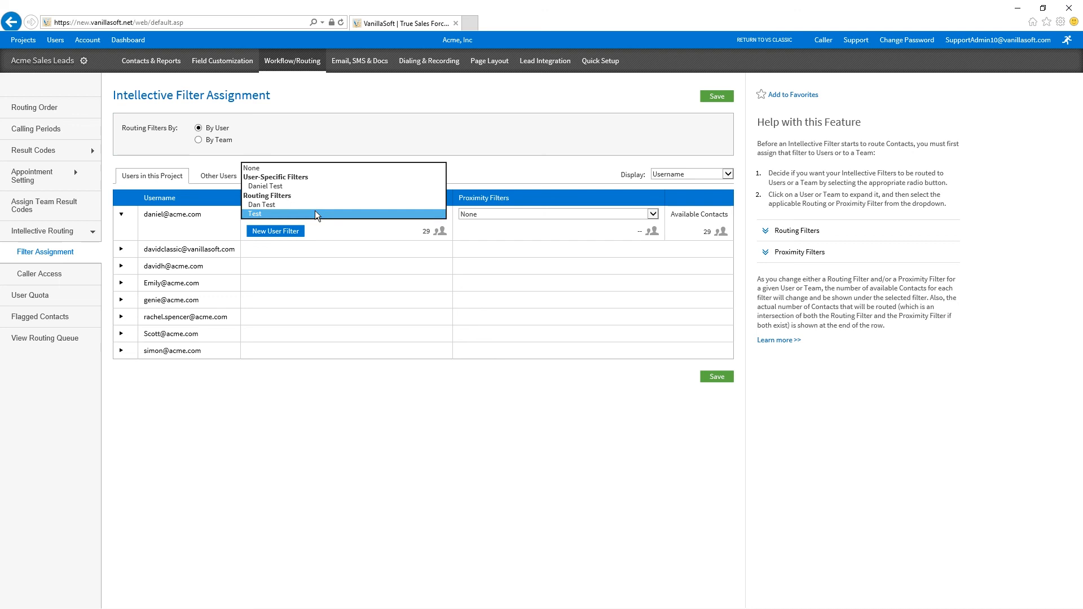
left_click(297, 189)
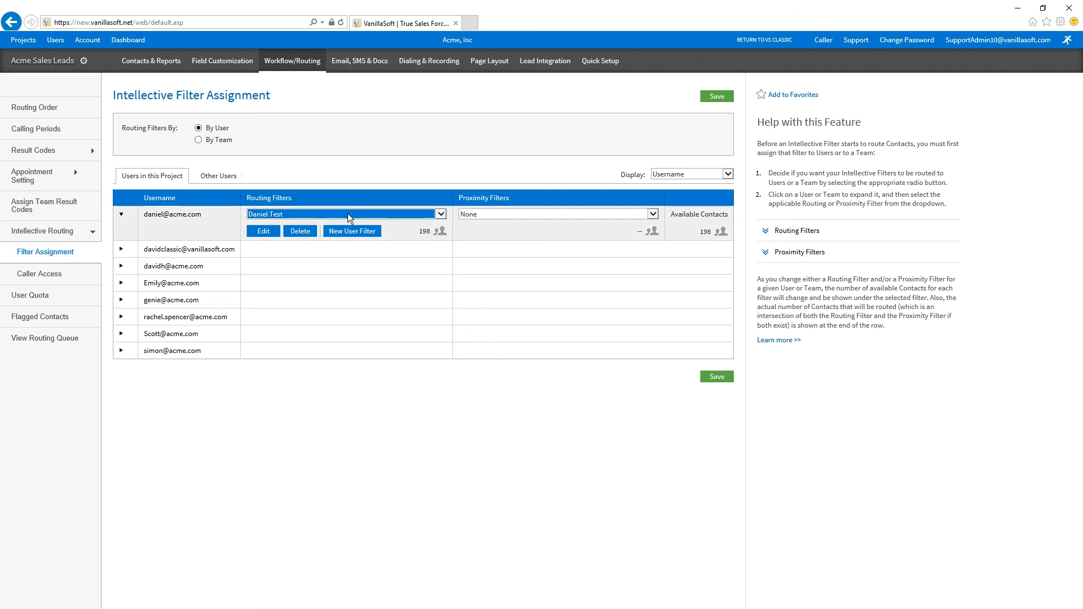
Start a new user filter for the first user, discarding the unsaved assignment, and go back without creating it
left_click(328, 233)
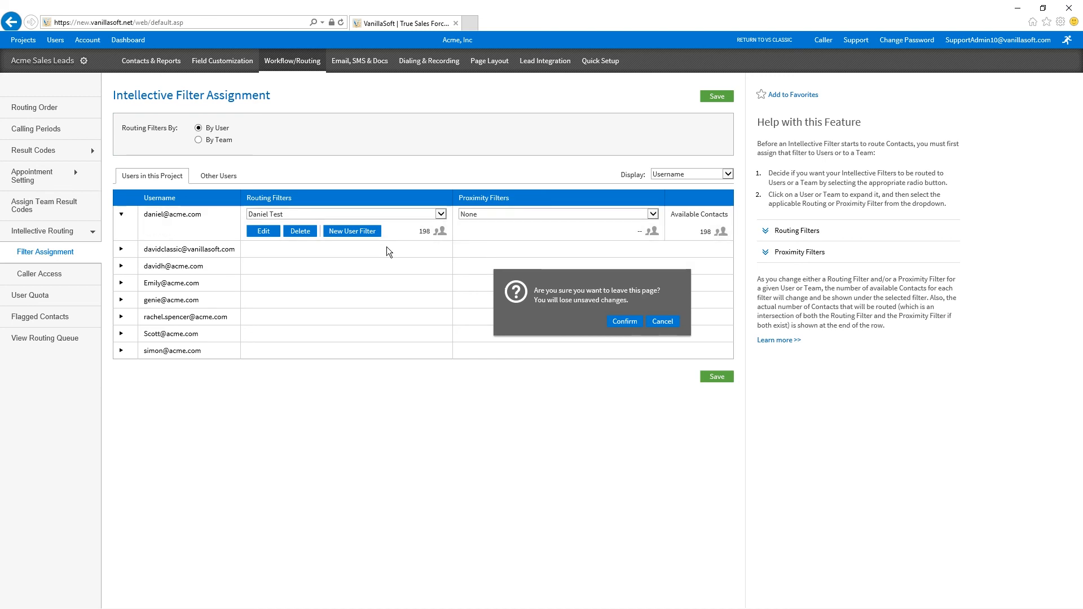
left_click(630, 321)
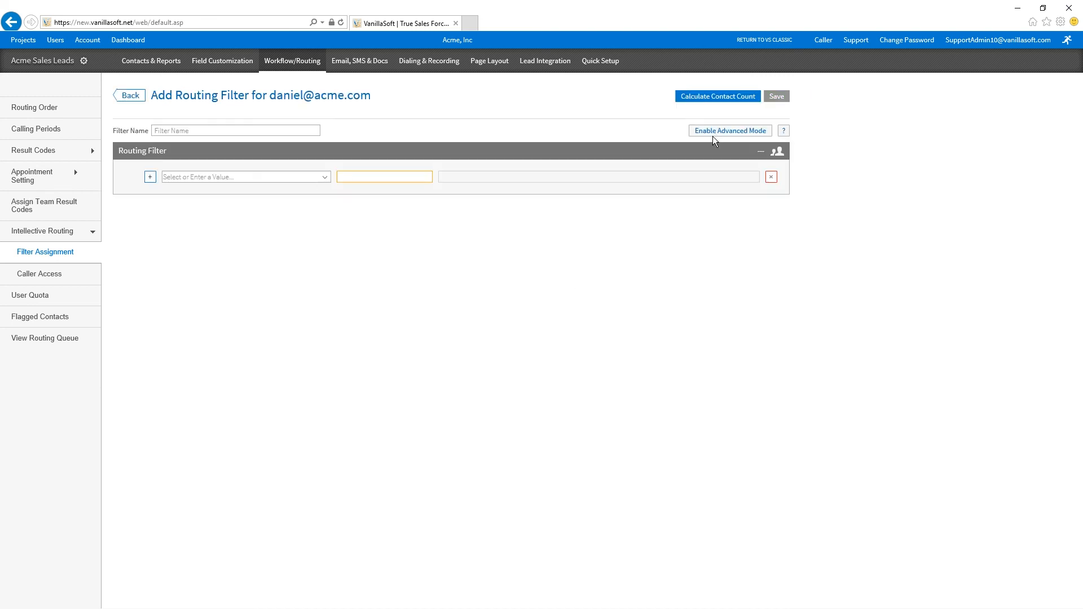
left_click(130, 95)
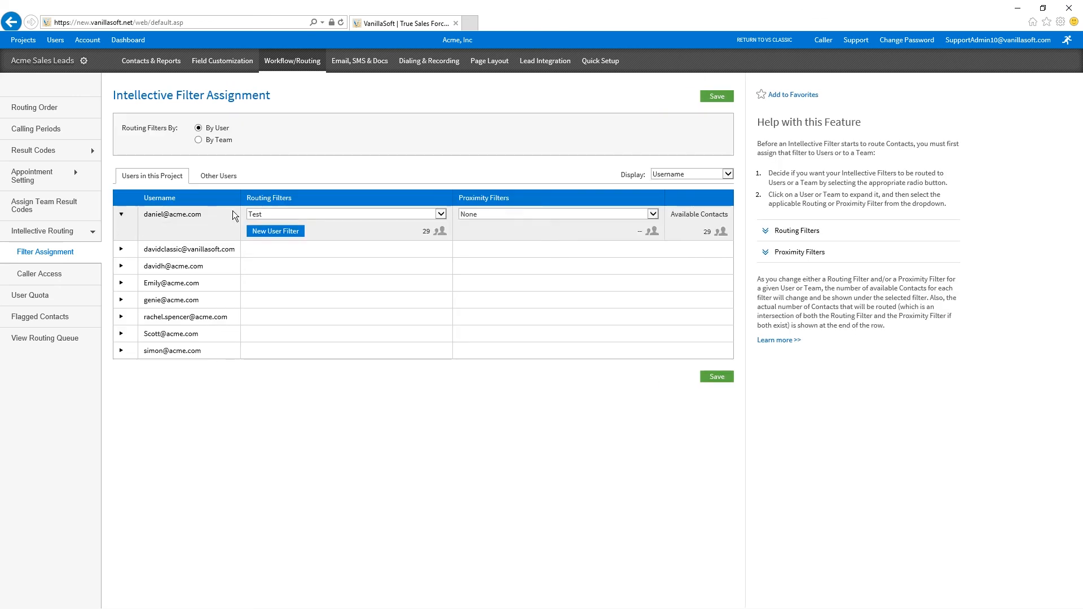
Set the first user's routing filter to the existing user-specific filter
left_click(251, 214)
left_click(276, 187)
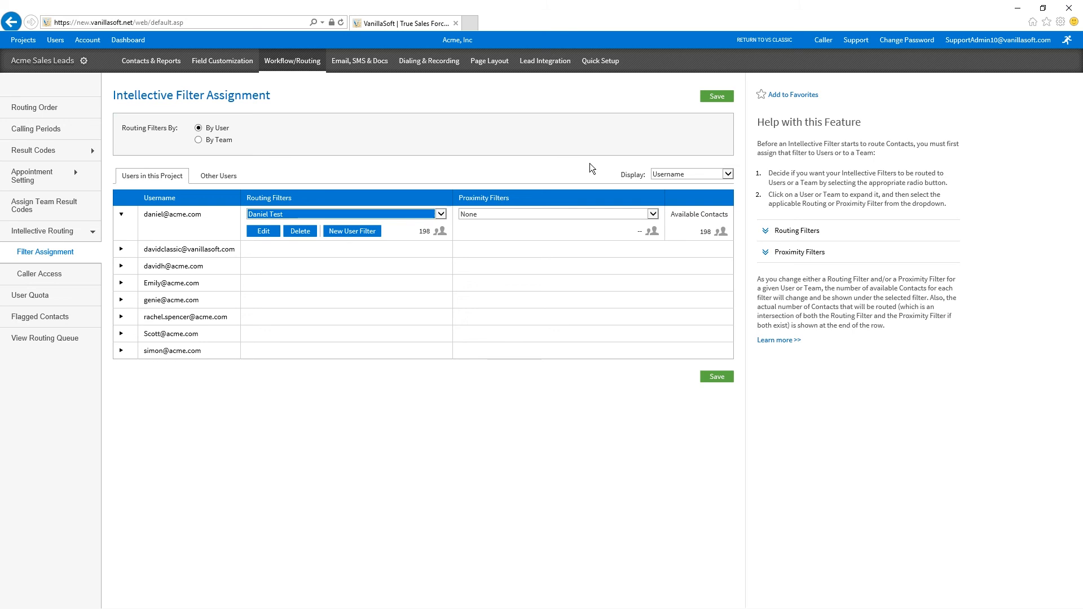
left_click(486, 191)
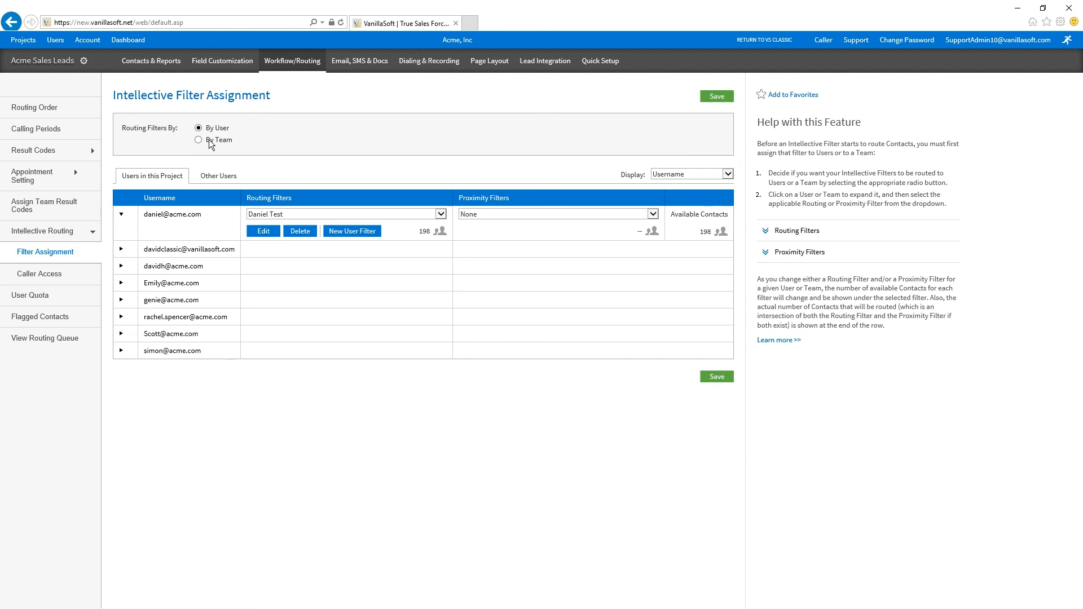
View the filter assignments by team, switch back to by user, and review the Caller Access page
left_click(229, 140)
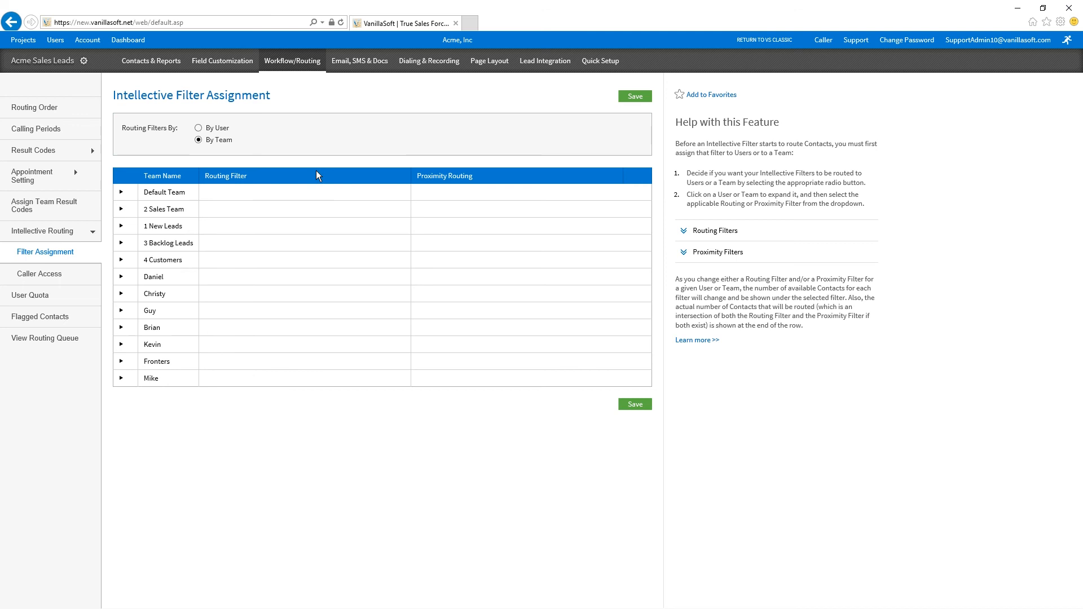
left_click(198, 129)
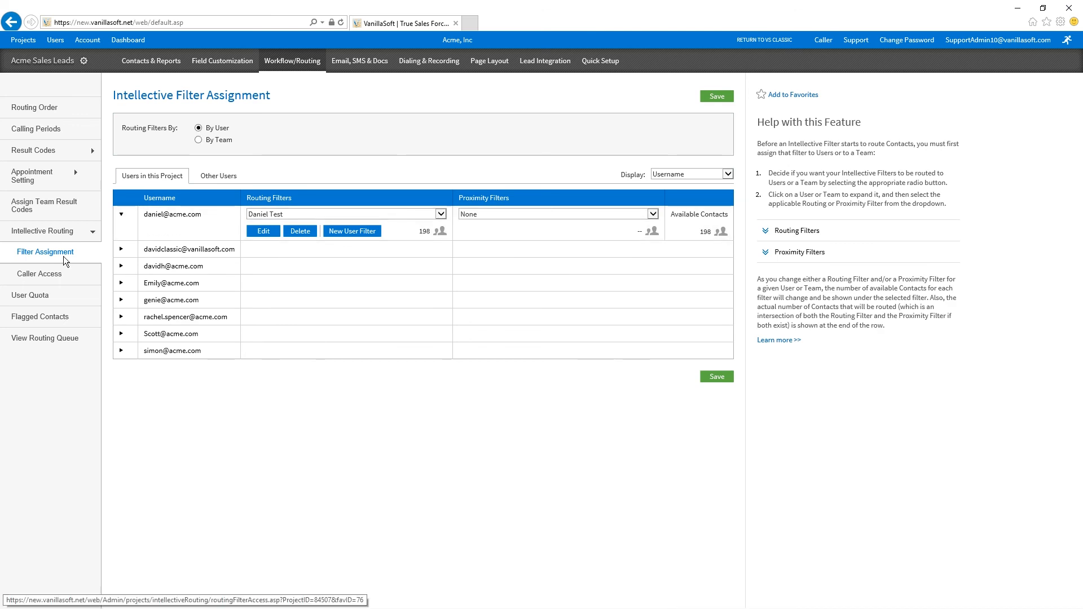
left_click(66, 274)
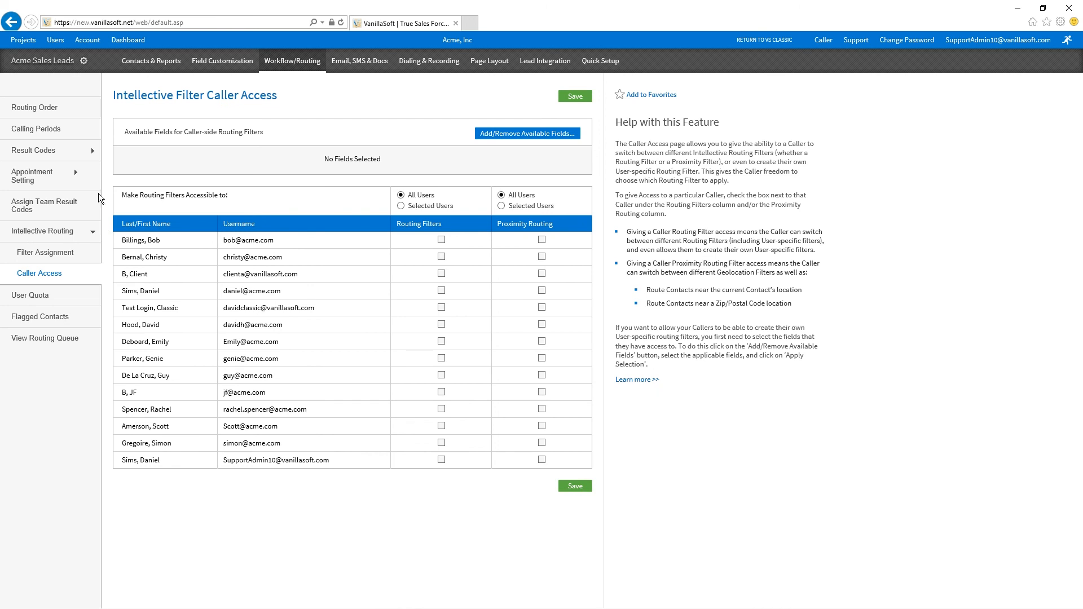
Return to the Intellective Routing filter list and duplicate the Test routing filter
left_click(57, 229)
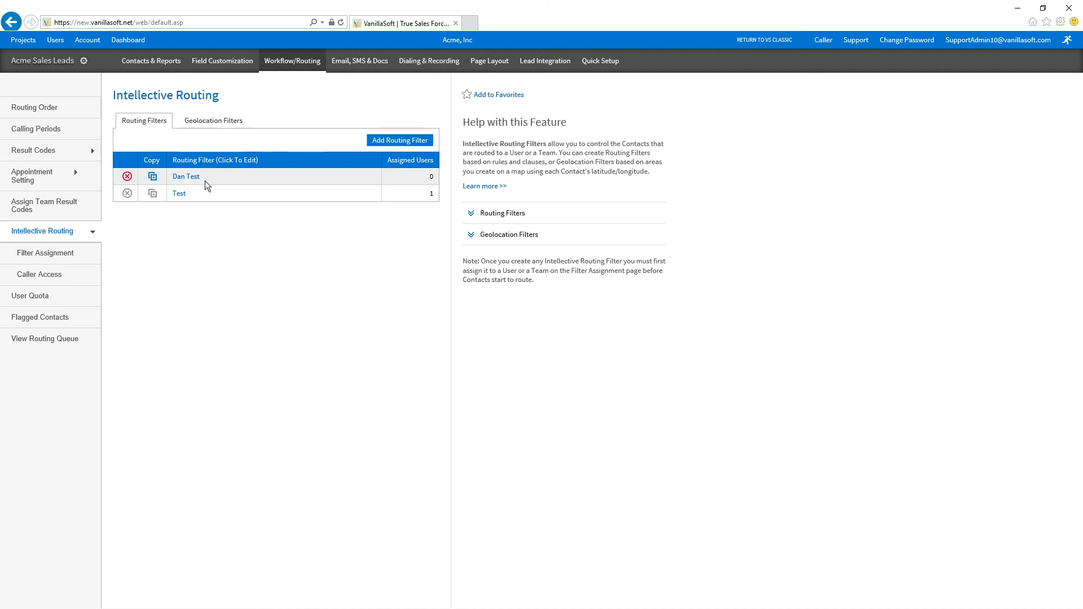
double_click(184, 194)
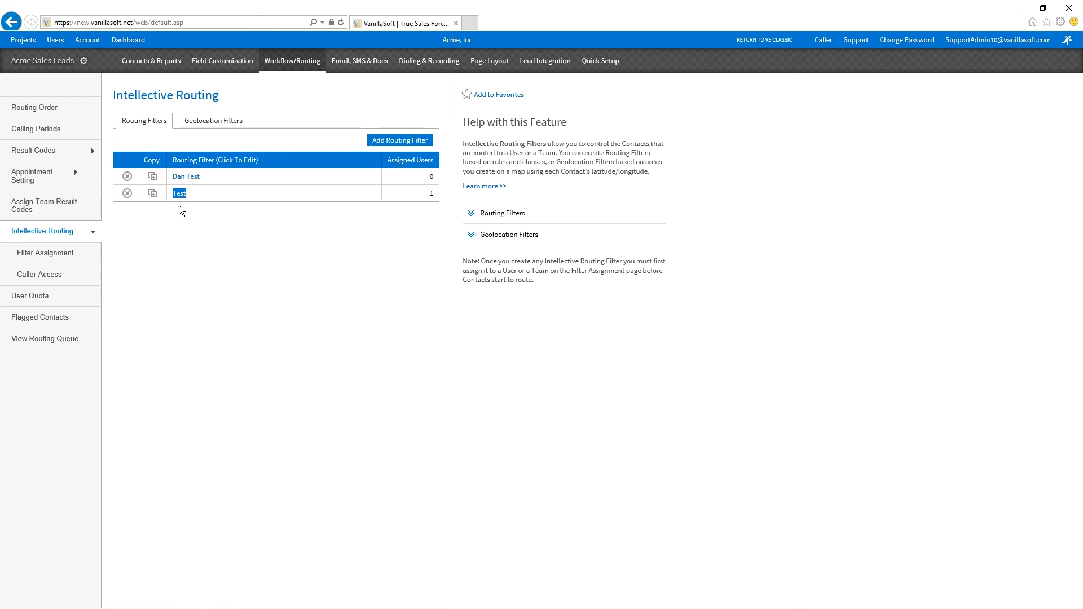
left_click(153, 193)
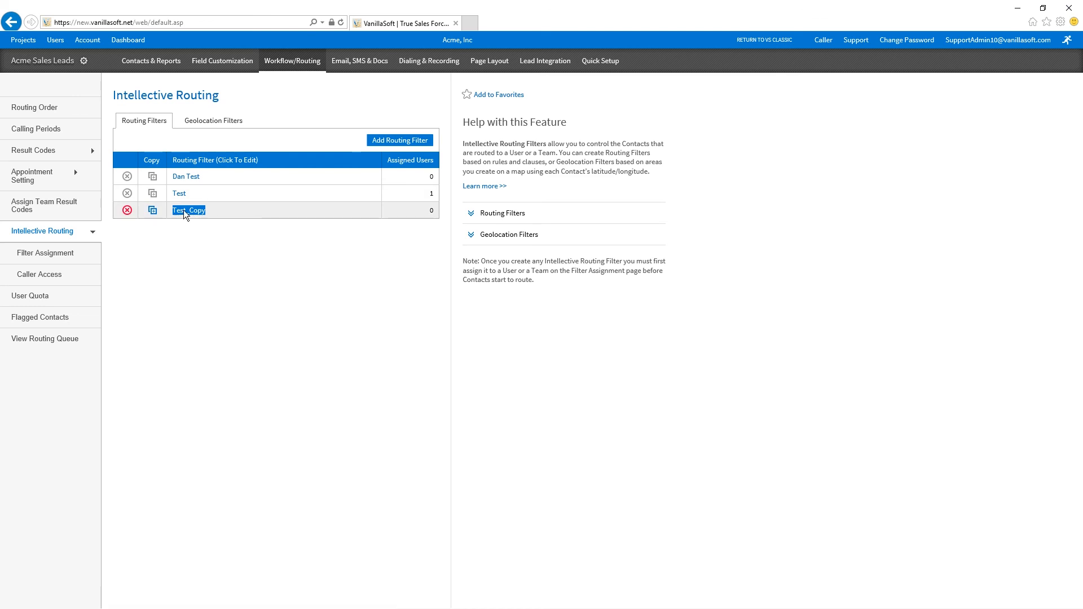
mouse_move(176, 194)
left_mouse_down()
mouse_move(195, 196)
mouse_move(173, 197)
left_mouse_up()
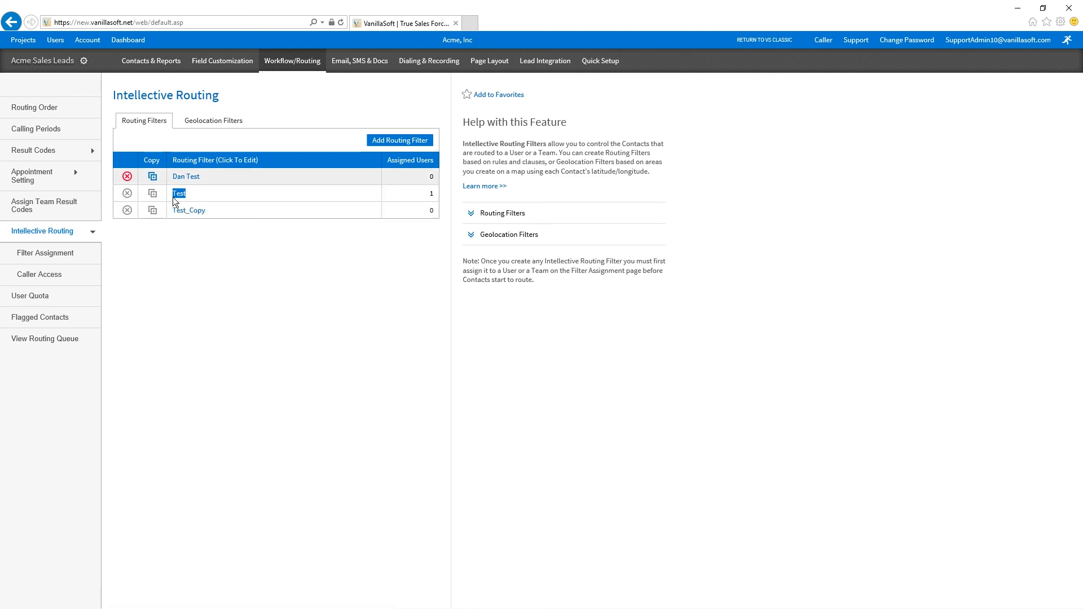
left_click_drag(250, 215, 180, 211)
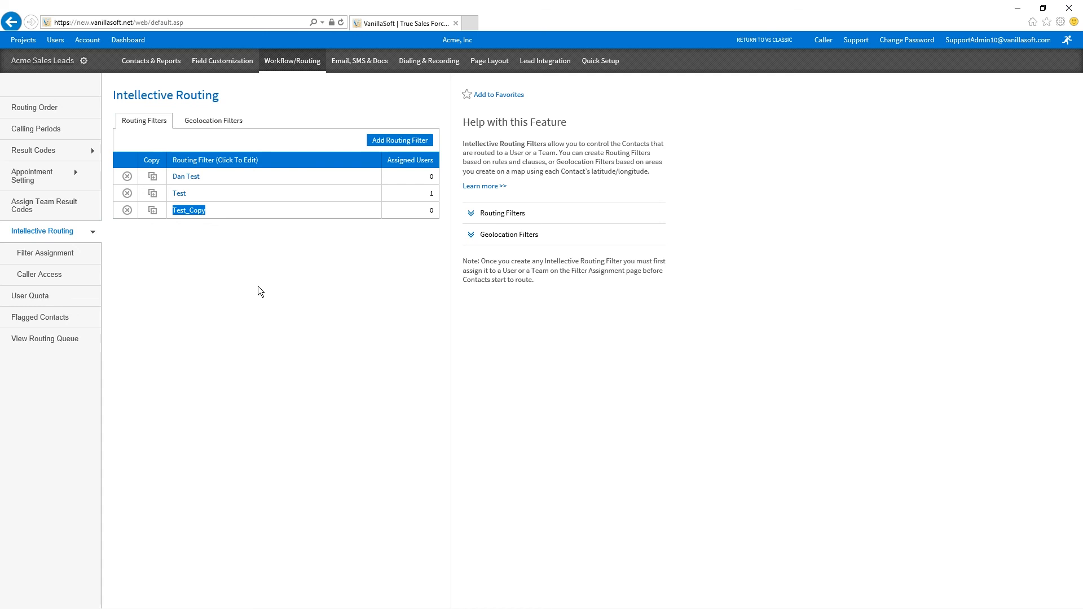
Open the Dan Test routing filter for editing
left_click(186, 177)
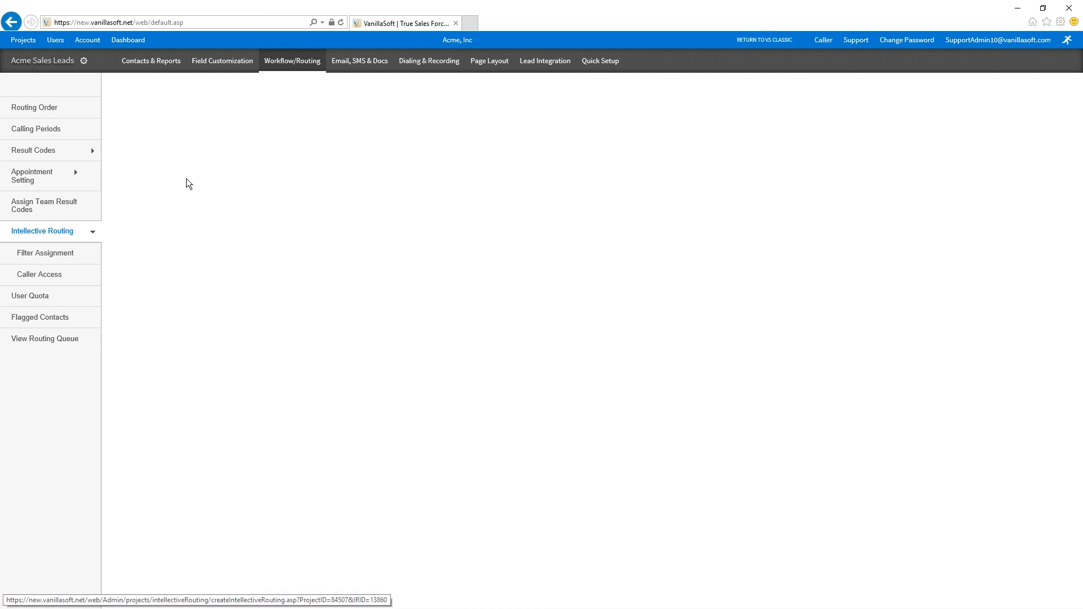